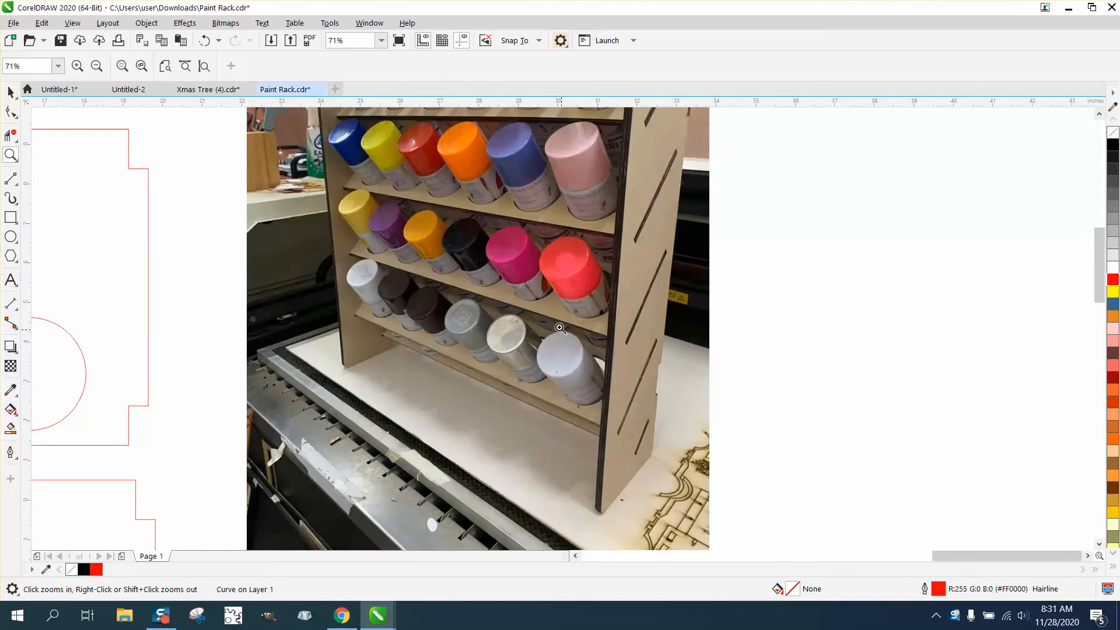
Step: Place a copy of the side panel drawing with the four black cans in the empty area beyond the rack photo
{"action": "right_click", "coordinate": [558, 325]}
{"action": "right_click", "coordinate": [557, 325]}
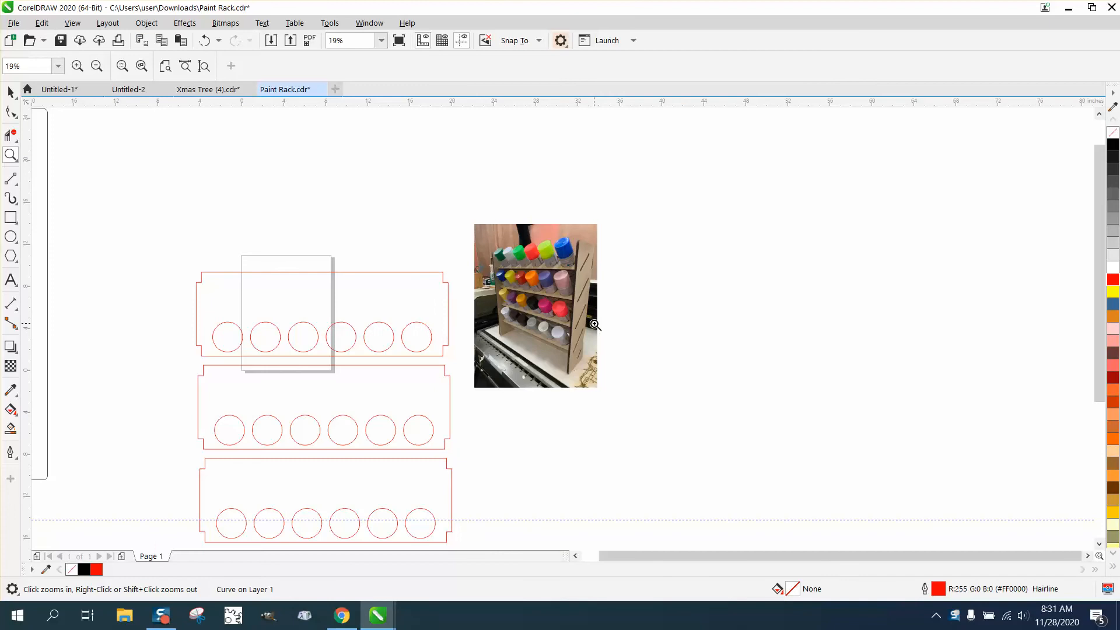
{"action": "right_click", "coordinate": [594, 326]}
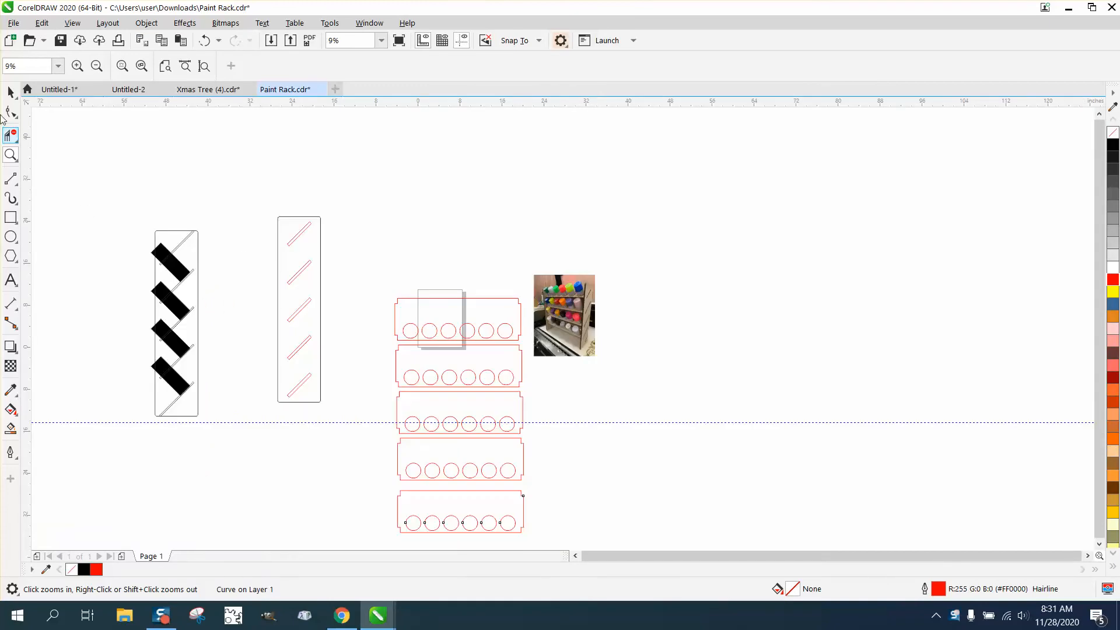
{"action": "left_click", "coordinate": [9, 92]}
{"action": "left_click_drag", "start_coordinate": [121, 206], "coordinate": [200, 367]}
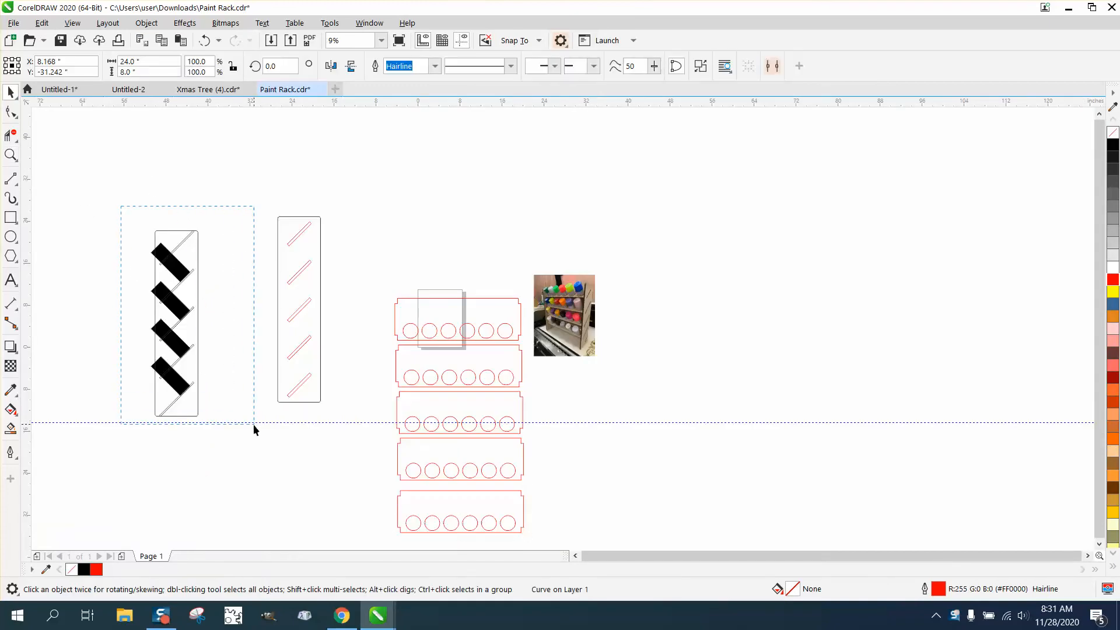
{"action": "left_click_drag", "start_coordinate": [253, 425], "coordinate": [255, 431]}
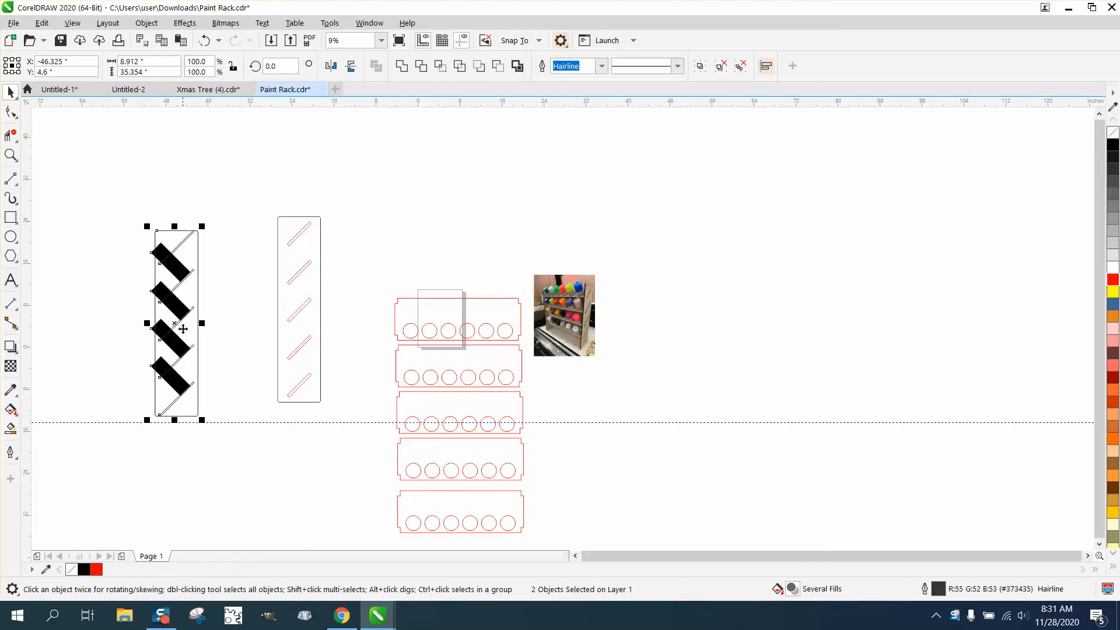
{"action": "left_click_drag", "start_coordinate": [181, 326], "coordinate": [682, 265]}
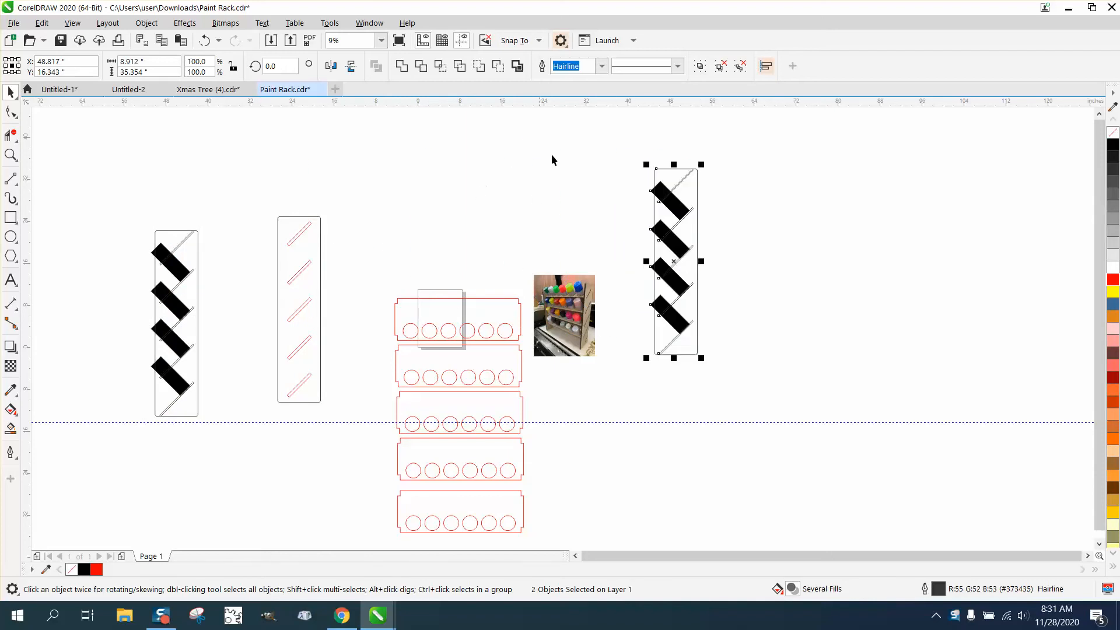
Step: Ungroup all objects in the copied side panel drawing
{"action": "left_click_drag", "start_coordinate": [603, 143], "coordinate": [700, 267]}
{"action": "left_click_drag", "start_coordinate": [775, 409], "coordinate": [774, 406]}
{"action": "left_click", "coordinate": [146, 22]}
{"action": "mouse_move", "coordinate": [198, 255]}
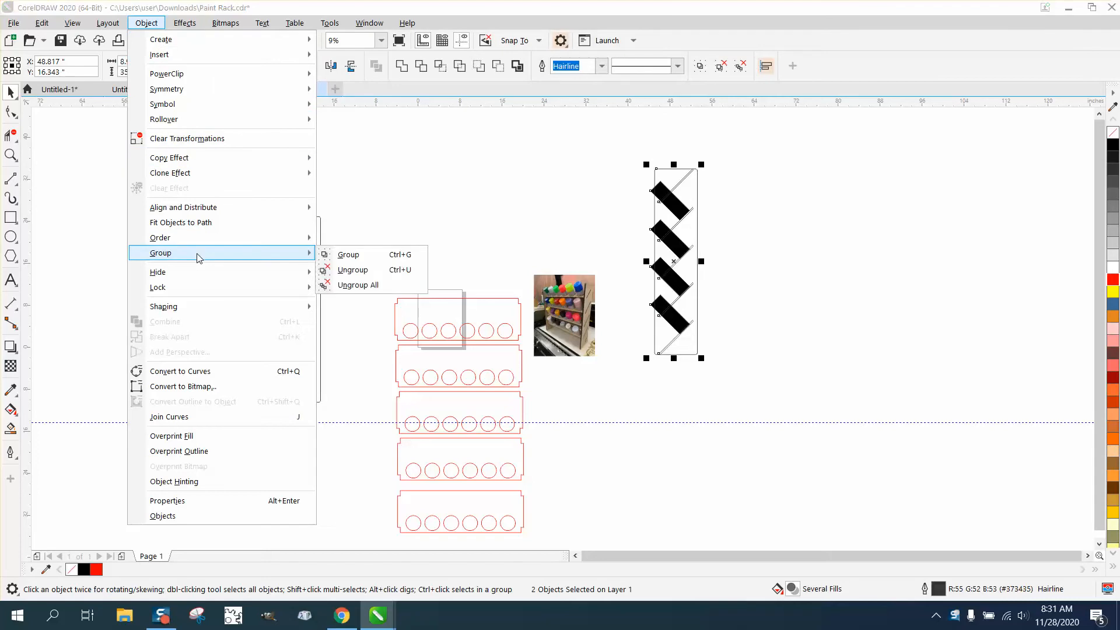
{"action": "left_click", "coordinate": [357, 285]}
{"action": "left_click", "coordinate": [618, 176]}
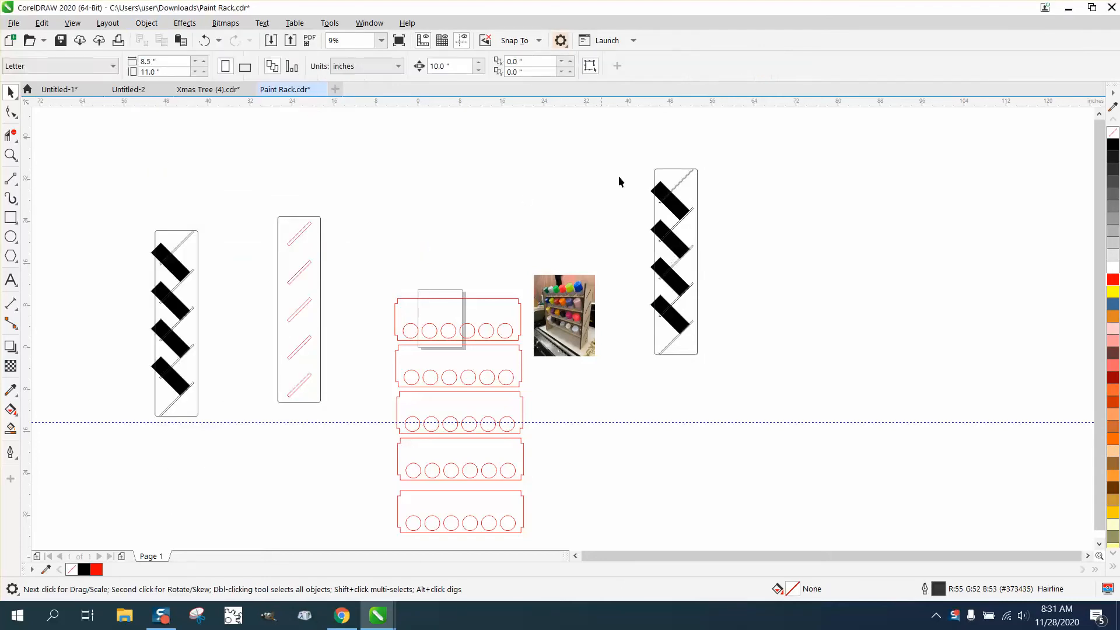
Step: Delete the copy's outline, three of its black cans and the surplus shelf strips, keeping only one can with its shelf
{"action": "left_click", "coordinate": [665, 173]}
{"action": "key", "text": "Delete"}
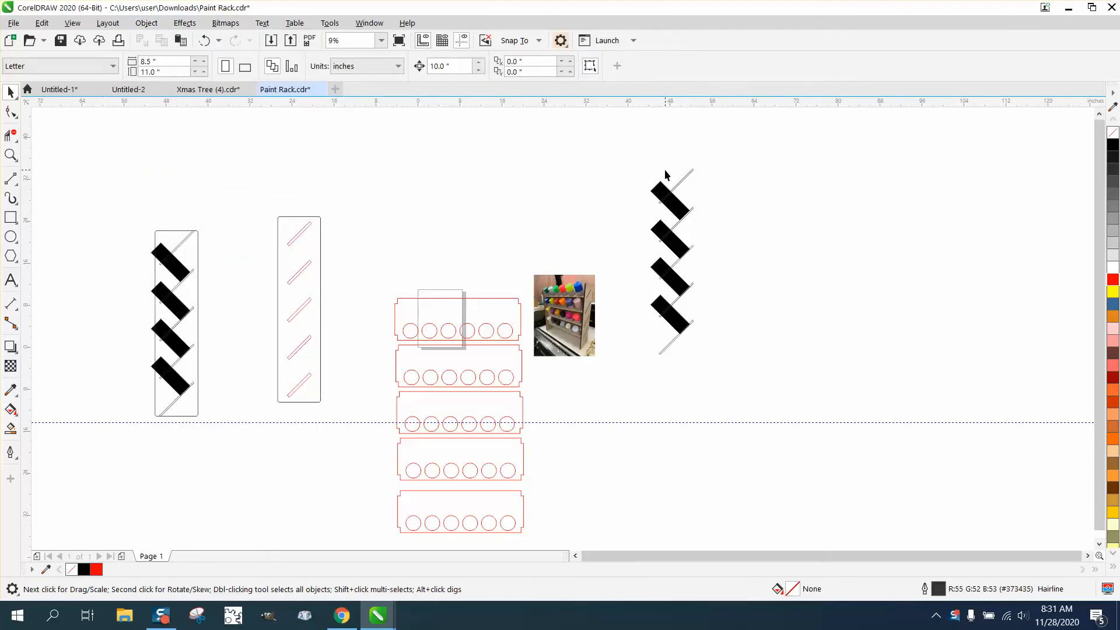
{"action": "left_click", "coordinate": [664, 236]}
{"action": "key", "text": "Delete"}
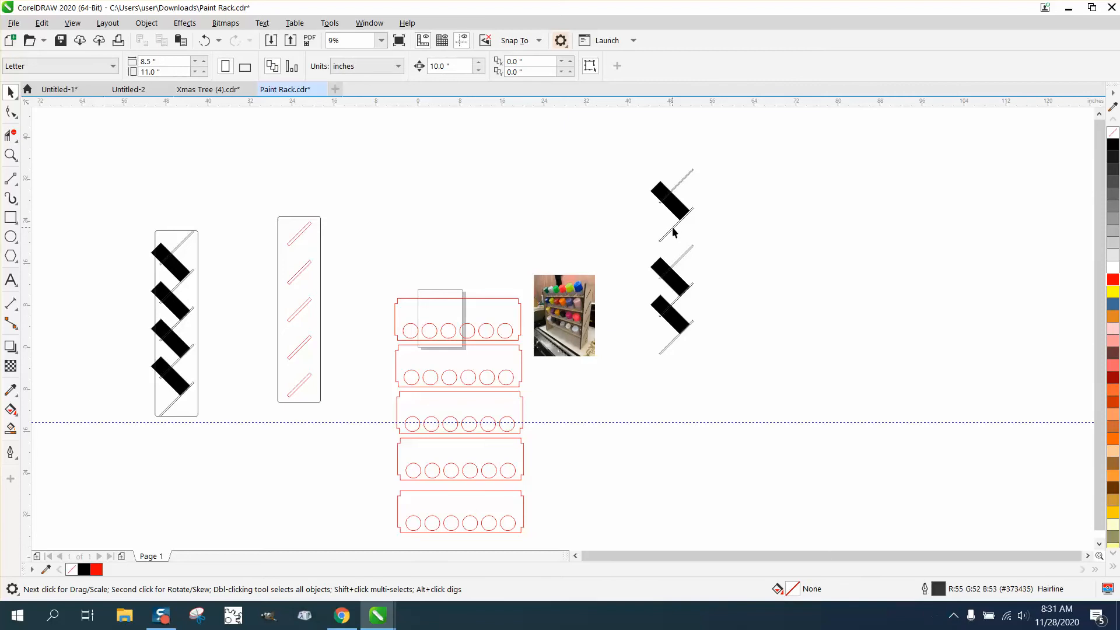
{"action": "left_click", "coordinate": [678, 191]}
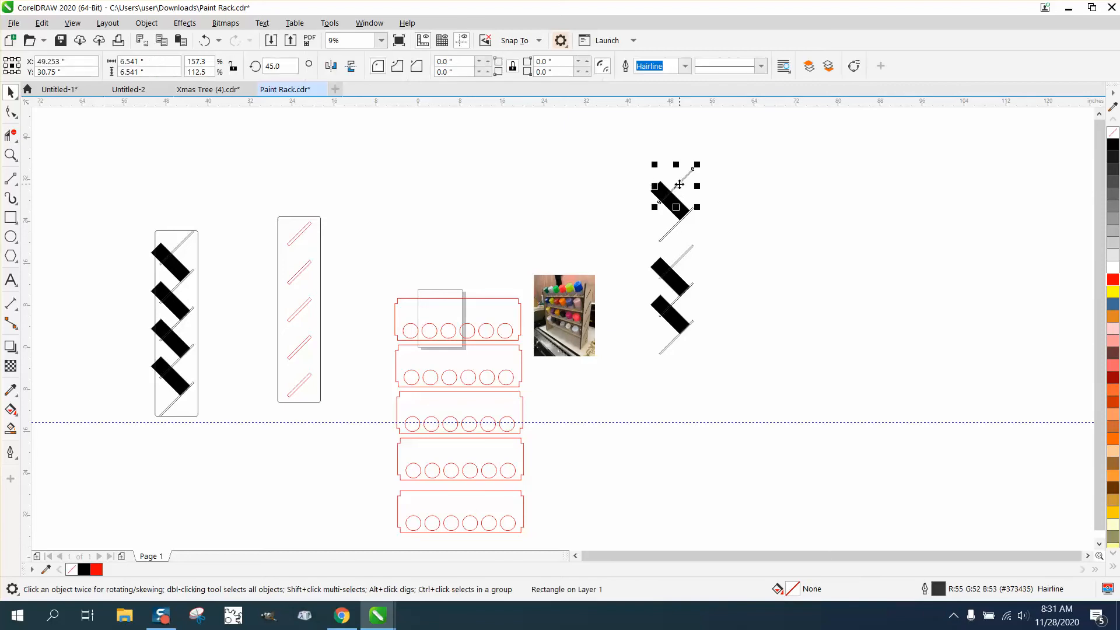
{"action": "key", "text": "Delete"}
{"action": "left_click", "coordinate": [681, 254]}
{"action": "left_click_drag", "start_coordinate": [618, 233], "coordinate": [758, 371]}
{"action": "key", "text": "Delete"}
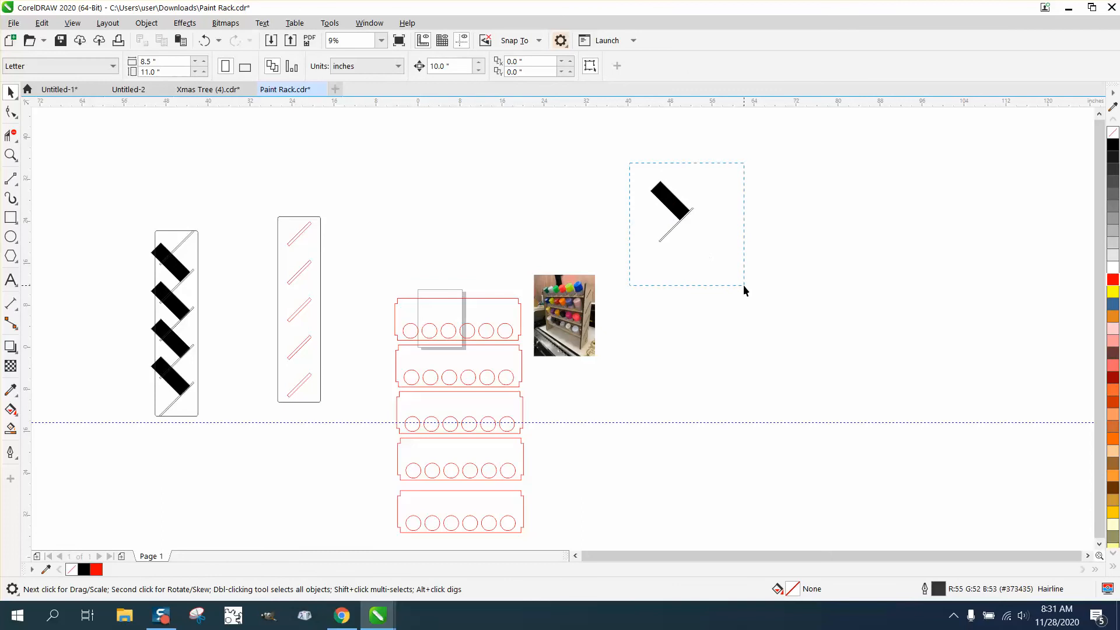
Step: Group the remaining black can with its shelf and rotate the group by -45 degrees
{"action": "left_click_drag", "start_coordinate": [744, 286], "coordinate": [745, 286]}
{"action": "key", "text": "ctrl+g"}
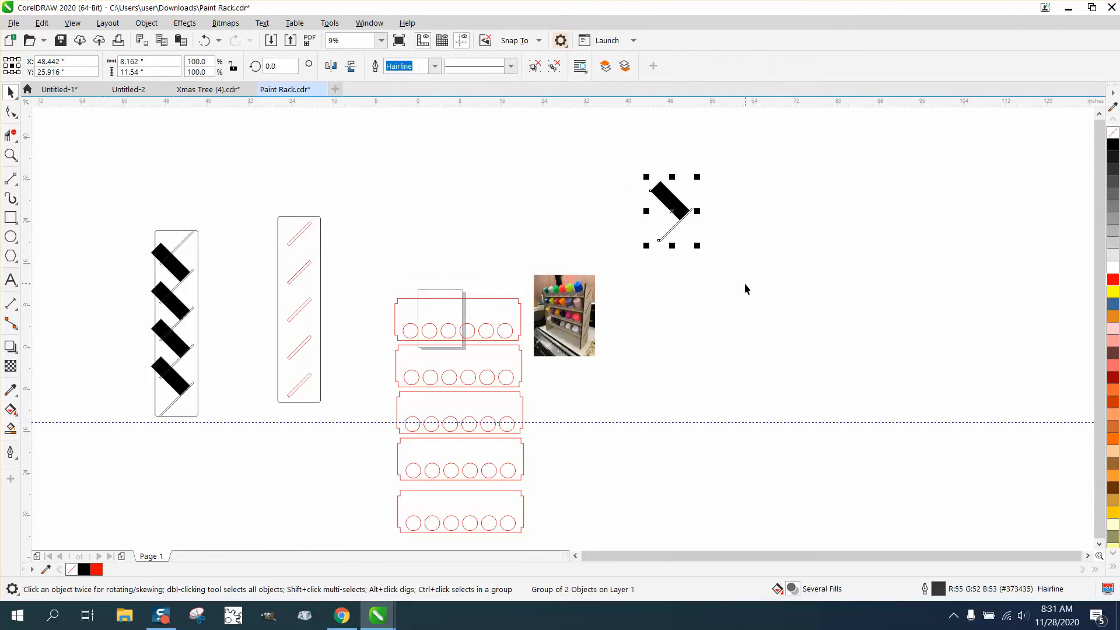
{"action": "left_click", "coordinate": [270, 66]}
{"action": "type", "text": "-45"}
{"action": "key", "text": "Return"}
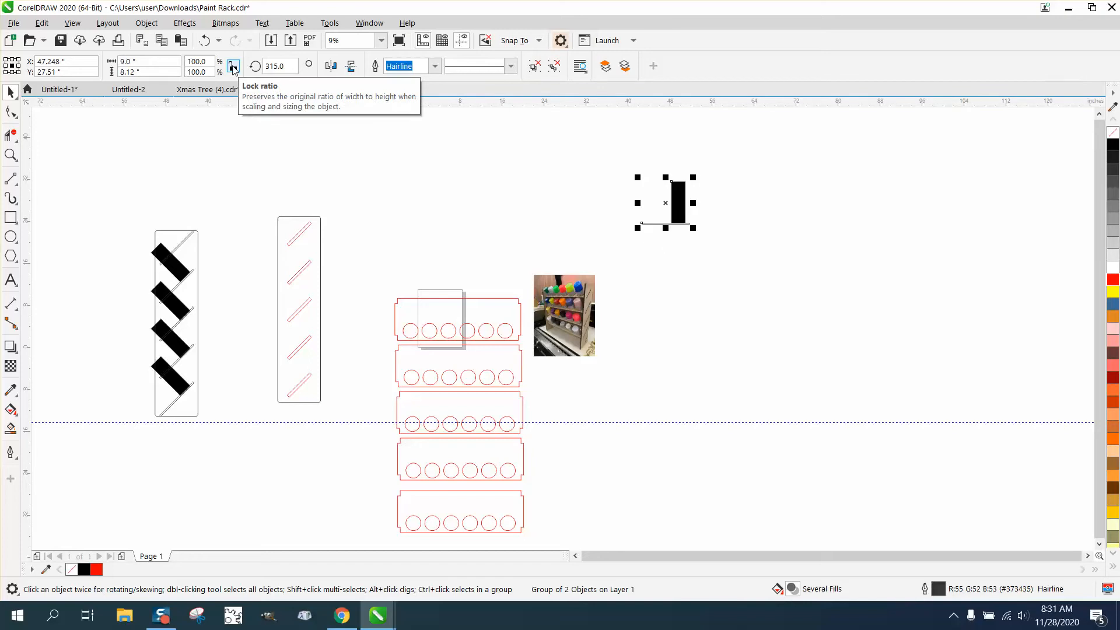
{"action": "left_click", "coordinate": [635, 281]}
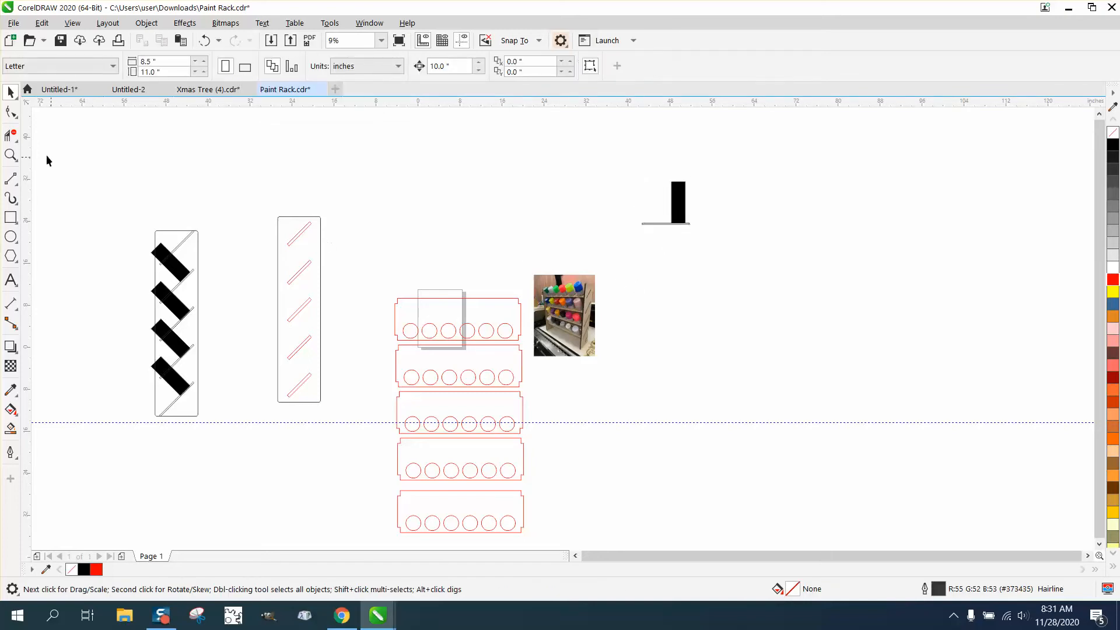
Step: Place a copy of the uppermost red six-hole shelf panel above the rotated can group
{"action": "left_click", "coordinate": [11, 154]}
{"action": "left_click_drag", "start_coordinate": [633, 181], "coordinate": [764, 268]}
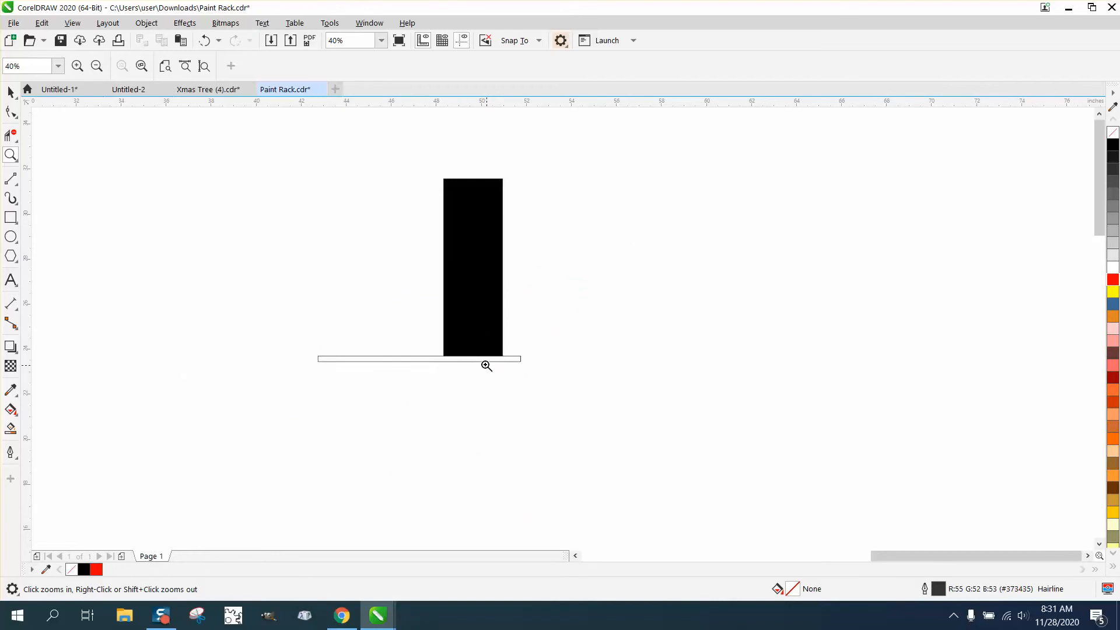
{"action": "right_click", "coordinate": [482, 349]}
{"action": "right_click", "coordinate": [481, 334]}
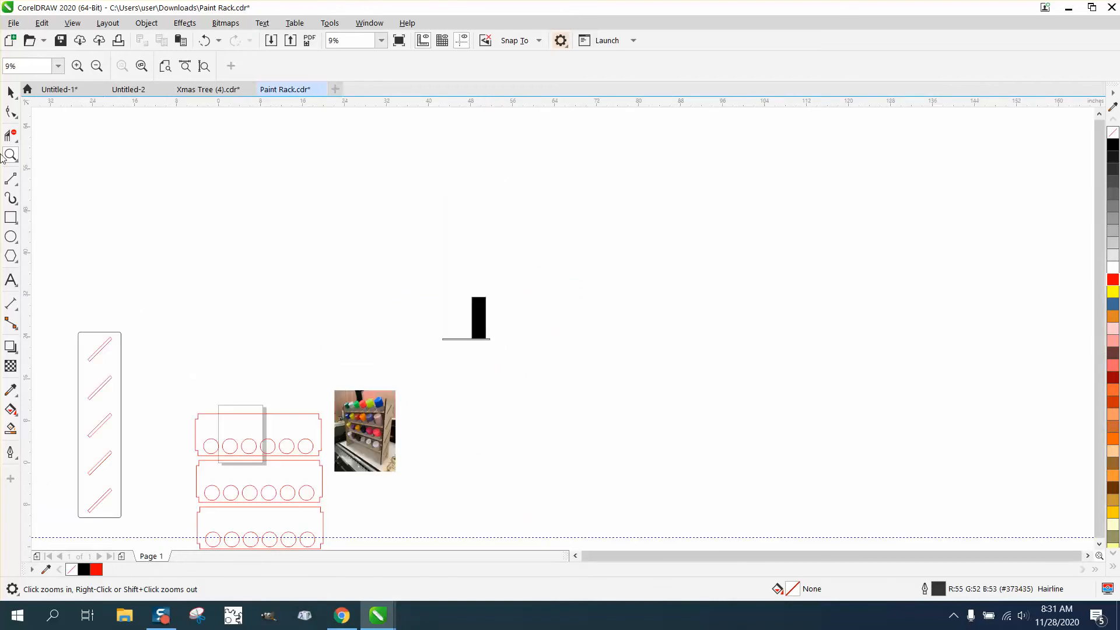
{"action": "left_click", "coordinate": [10, 93]}
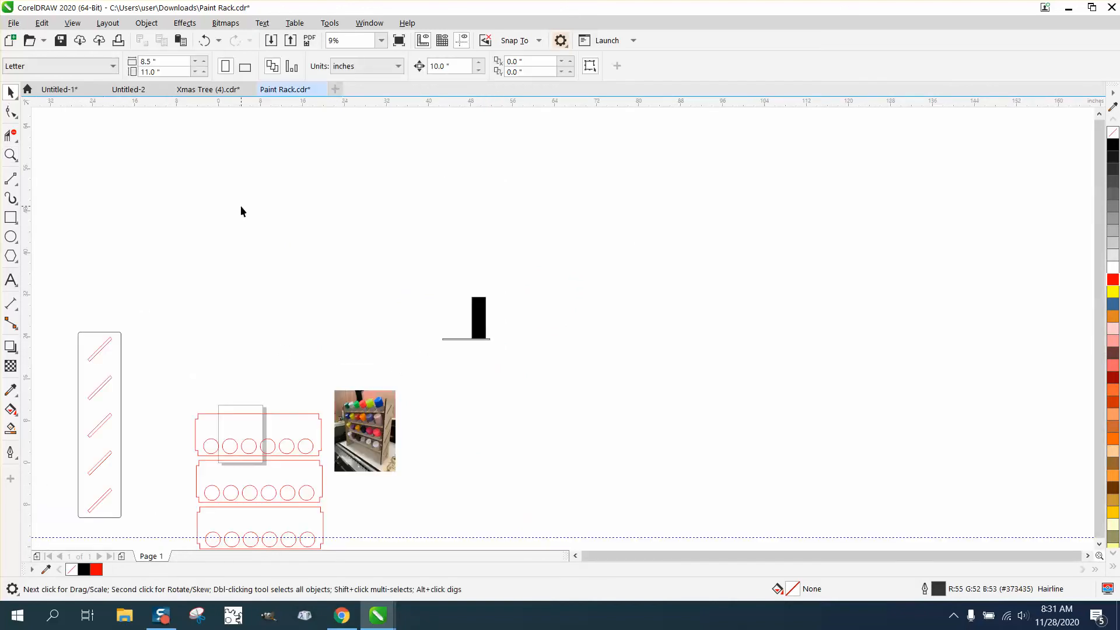
{"action": "left_click", "coordinate": [309, 441]}
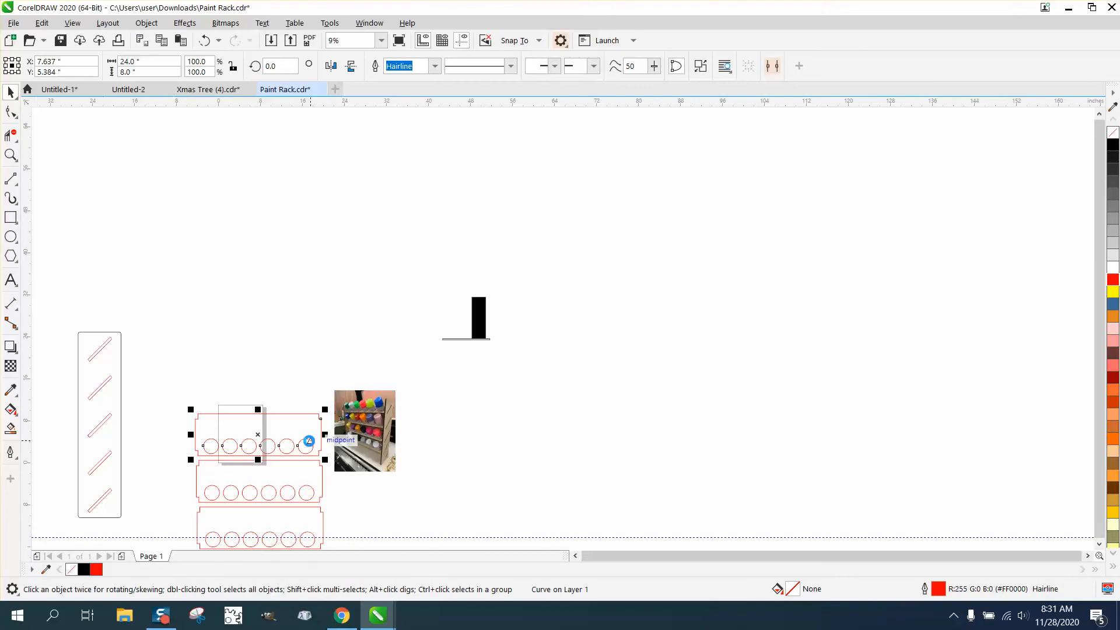
{"action": "left_click_drag", "start_coordinate": [261, 439], "coordinate": [441, 226]}
{"action": "left_click", "coordinate": [569, 232]}
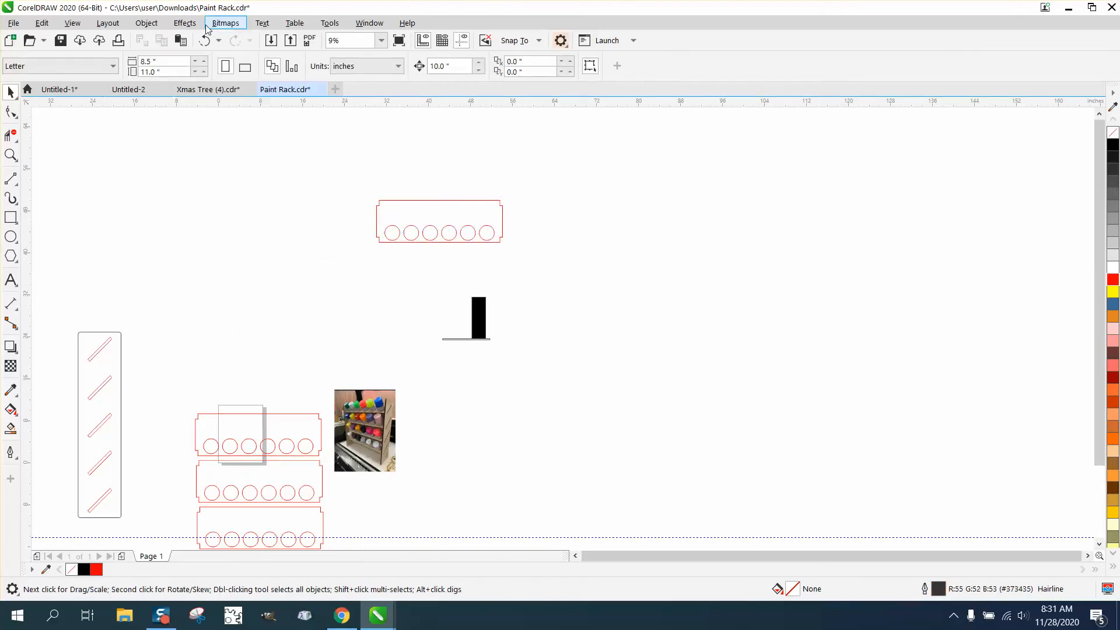
{"action": "left_click_drag", "start_coordinate": [338, 168], "coordinate": [516, 252]}
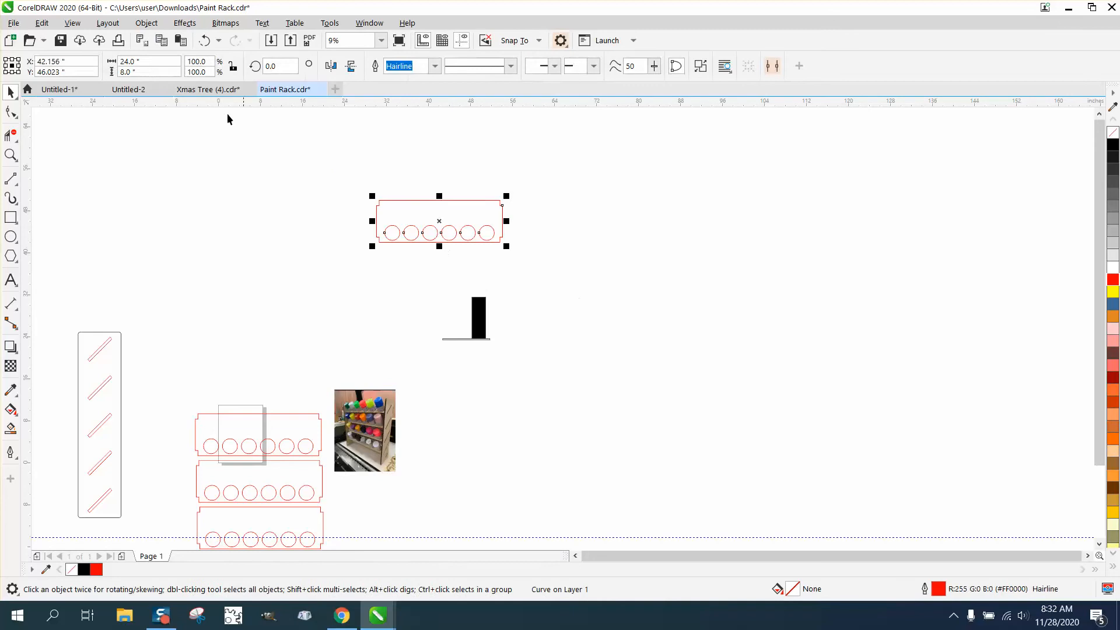
{"action": "left_click", "coordinate": [156, 26]}
{"action": "mouse_move", "coordinate": [184, 255]}
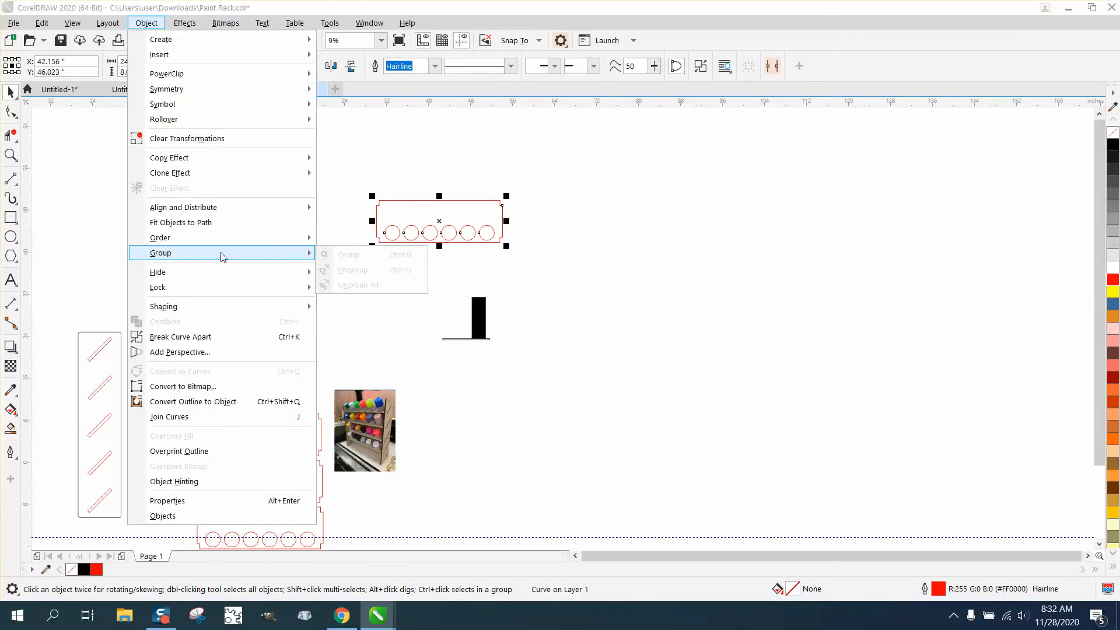
{"action": "left_click", "coordinate": [402, 231]}
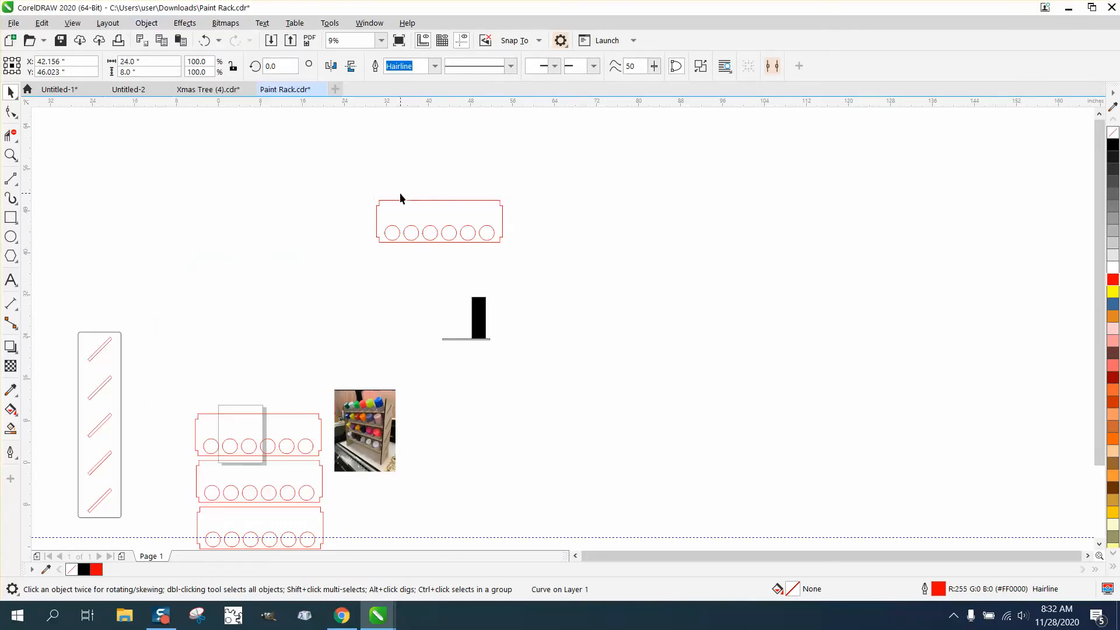
{"action": "left_click", "coordinate": [392, 230]}
{"action": "left_click_drag", "start_coordinate": [362, 213], "coordinate": [392, 239]}
{"action": "left_click_drag", "start_coordinate": [557, 269], "coordinate": [558, 269]}
Step: Break the copied six-hole panel's curve apart and move one hole circle out beside the black can
{"action": "left_click_drag", "start_coordinate": [348, 180], "coordinate": [581, 297]}
{"action": "left_click", "coordinate": [146, 24]}
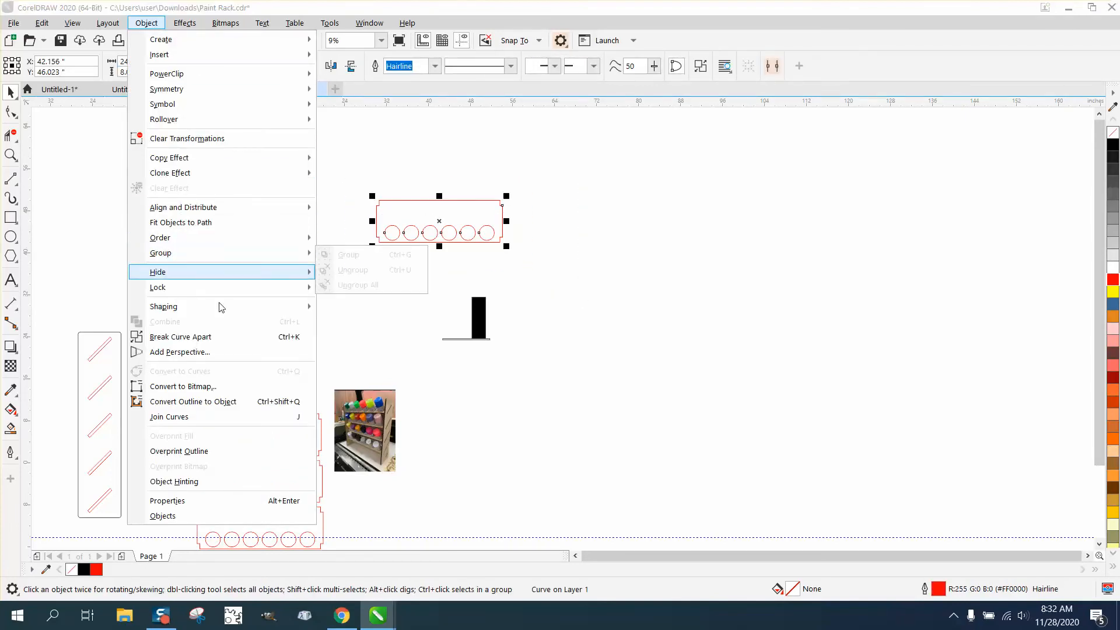
{"action": "left_click", "coordinate": [213, 337]}
{"action": "left_click_drag", "start_coordinate": [489, 240], "coordinate": [593, 332]}
{"action": "left_click", "coordinate": [11, 155]}
{"action": "left_click", "coordinate": [10, 93]}
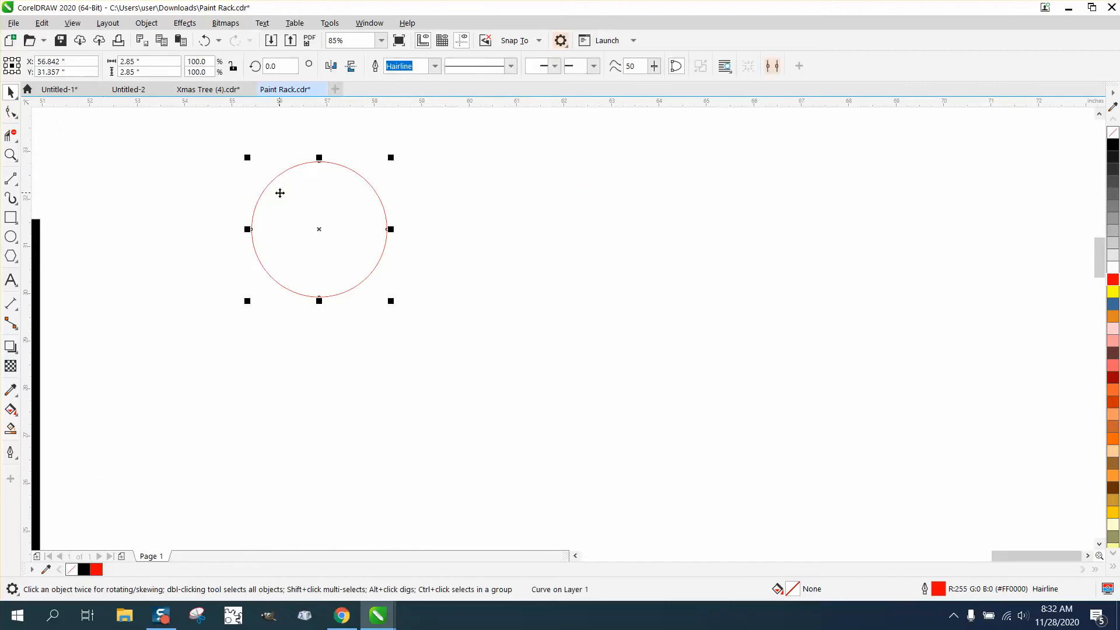
{"action": "scroll", "coordinate": [410, 228], "scroll_direction": "down", "scroll_amount": 2}
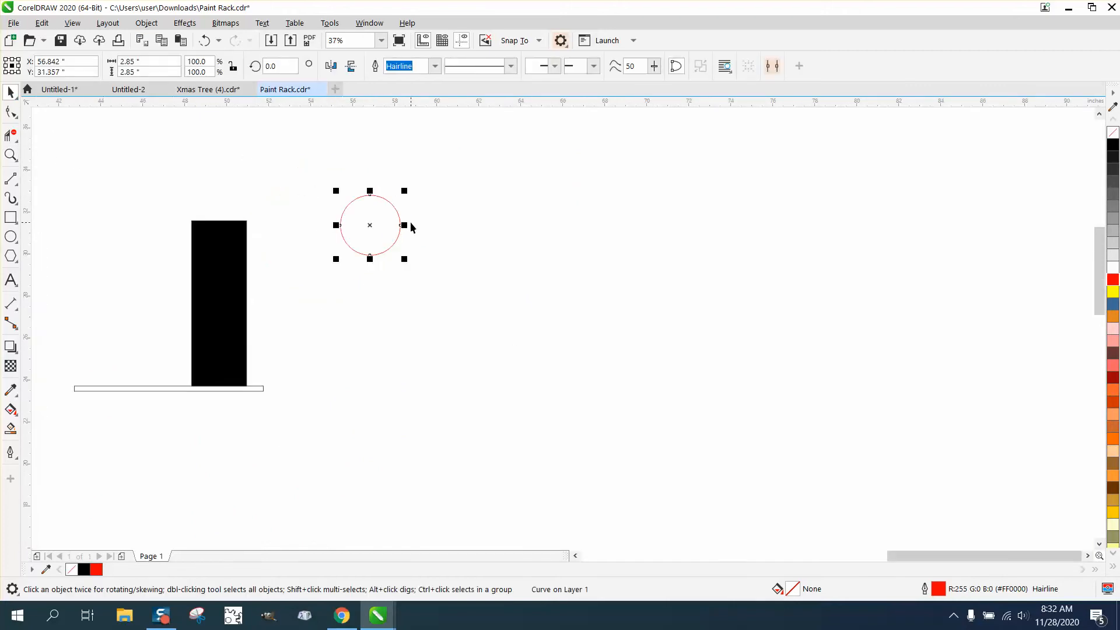
Step: Draw a thin rectangle about 0.31 inches high just below the separated circle and set its width to 2.85 inches
{"action": "left_click", "coordinate": [10, 217]}
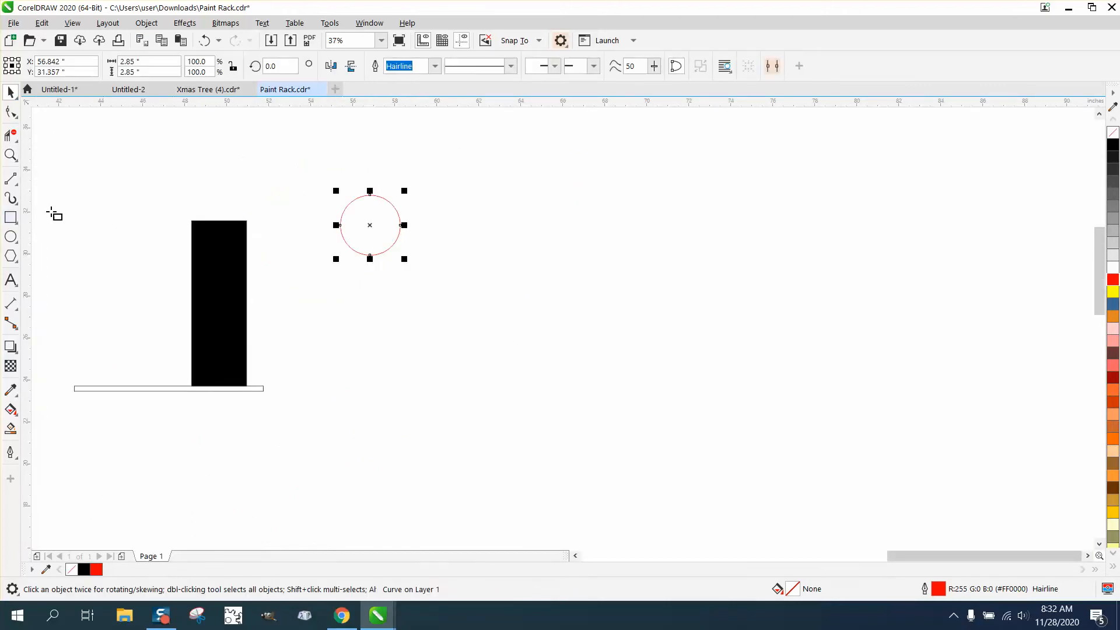
{"action": "left_click_drag", "start_coordinate": [338, 276], "coordinate": [406, 282]}
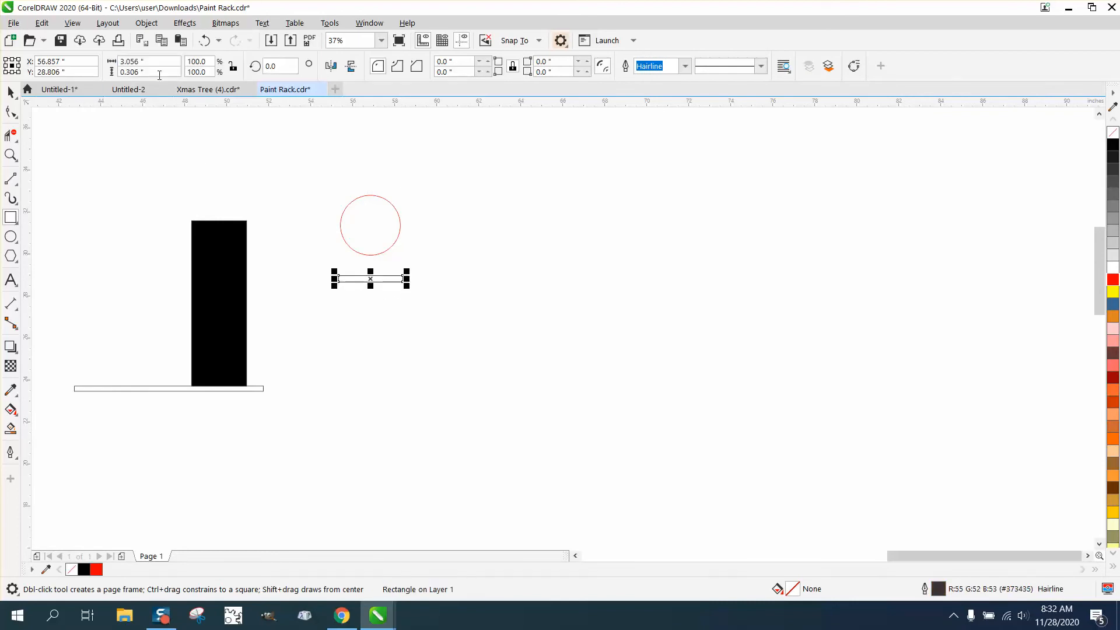
{"action": "left_click", "coordinate": [140, 62]}
{"action": "type", "text": "2.85"}
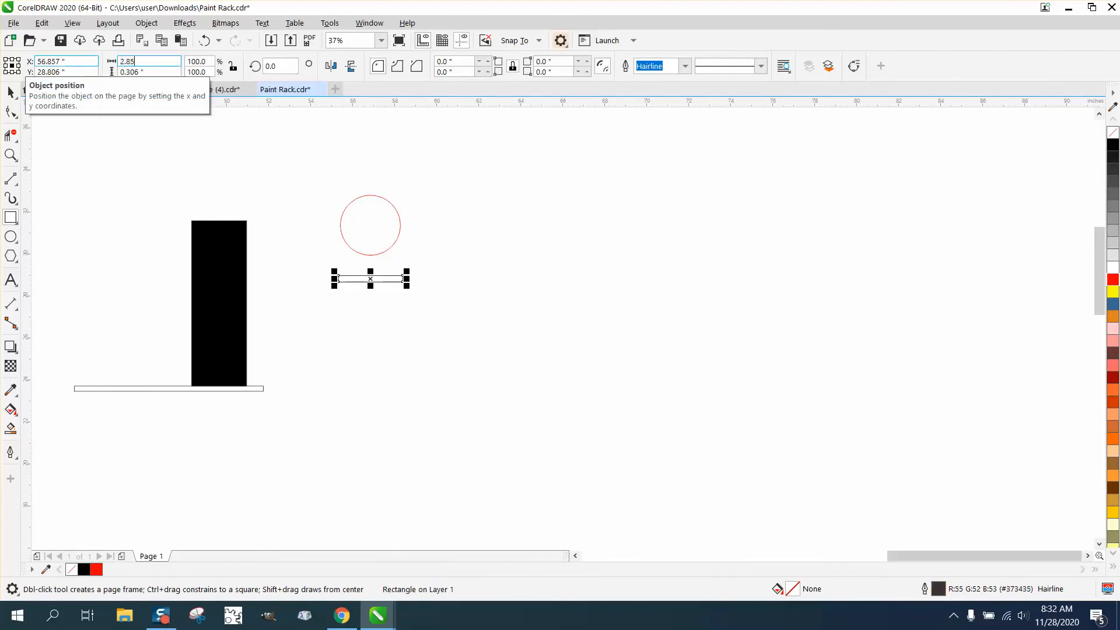
{"action": "key", "text": "Return"}
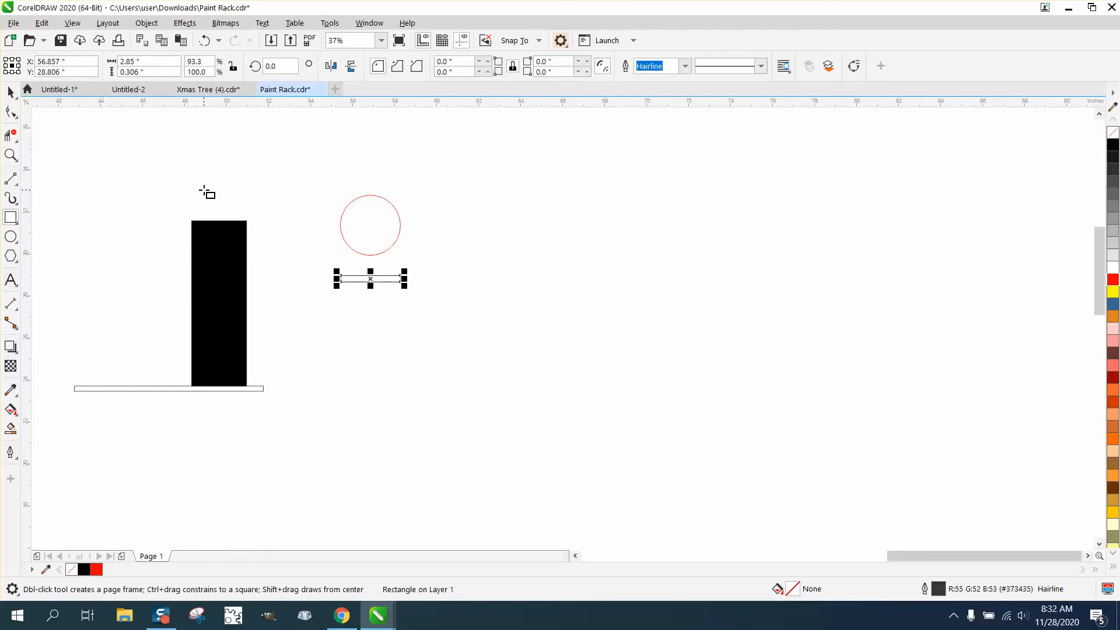
{"action": "left_click", "coordinate": [11, 155]}
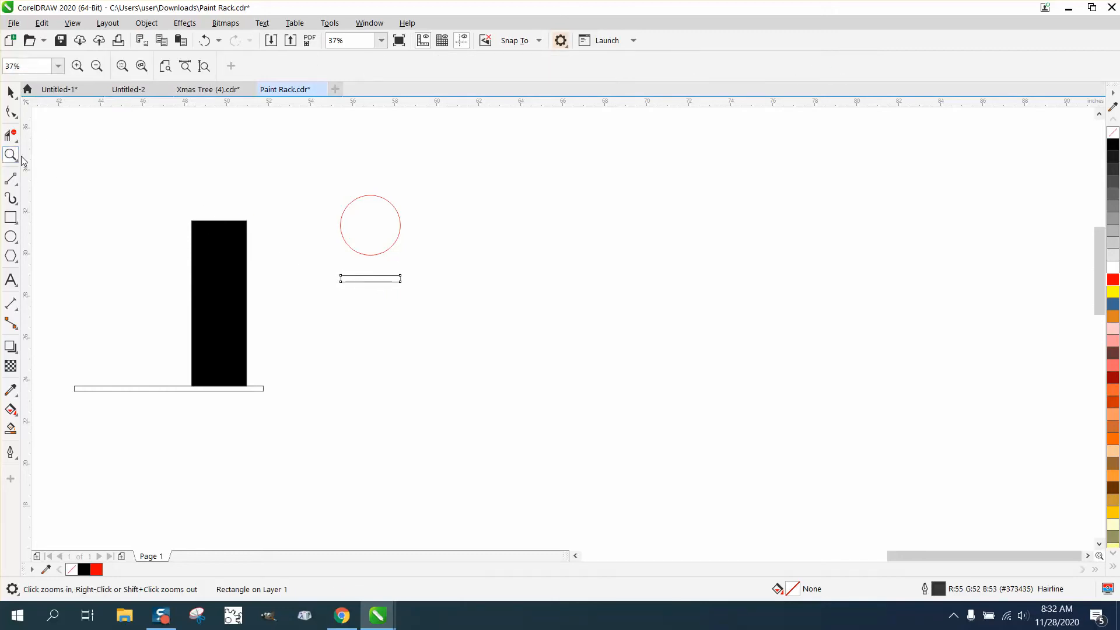
{"action": "left_click", "coordinate": [11, 93]}
{"action": "left_click_drag", "start_coordinate": [340, 275], "coordinate": [438, 305]}
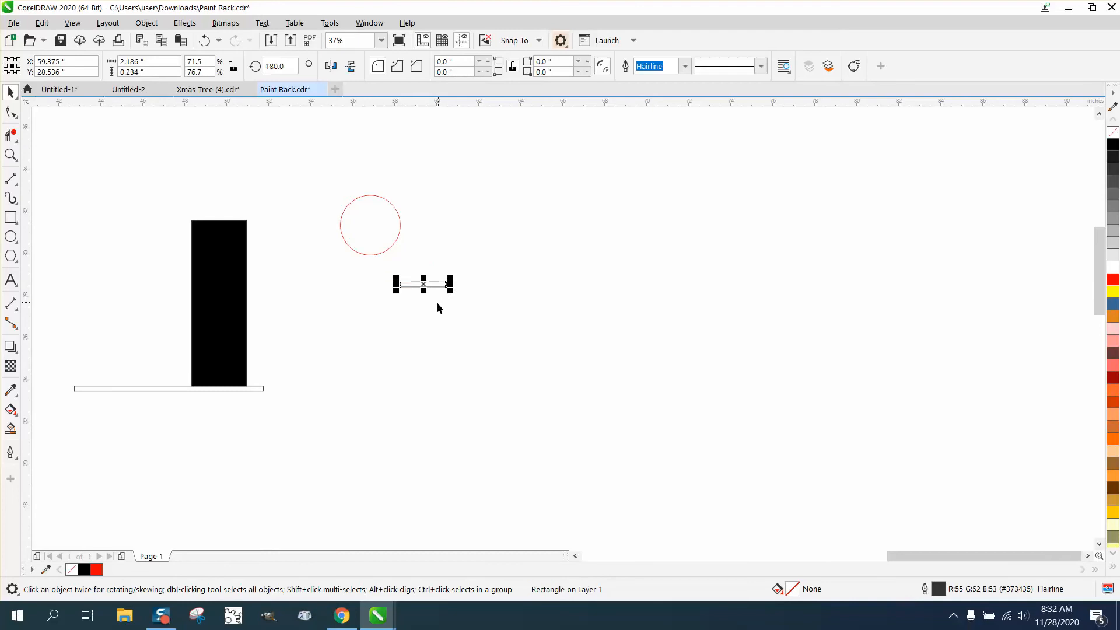
{"action": "left_click", "coordinate": [205, 41]}
Step: Move the thin 2.85-inch rectangle onto the shelf strip directly beneath the black can
{"action": "left_click_drag", "start_coordinate": [323, 268], "coordinate": [438, 313]}
{"action": "left_click_drag", "start_coordinate": [369, 276], "coordinate": [201, 383]}
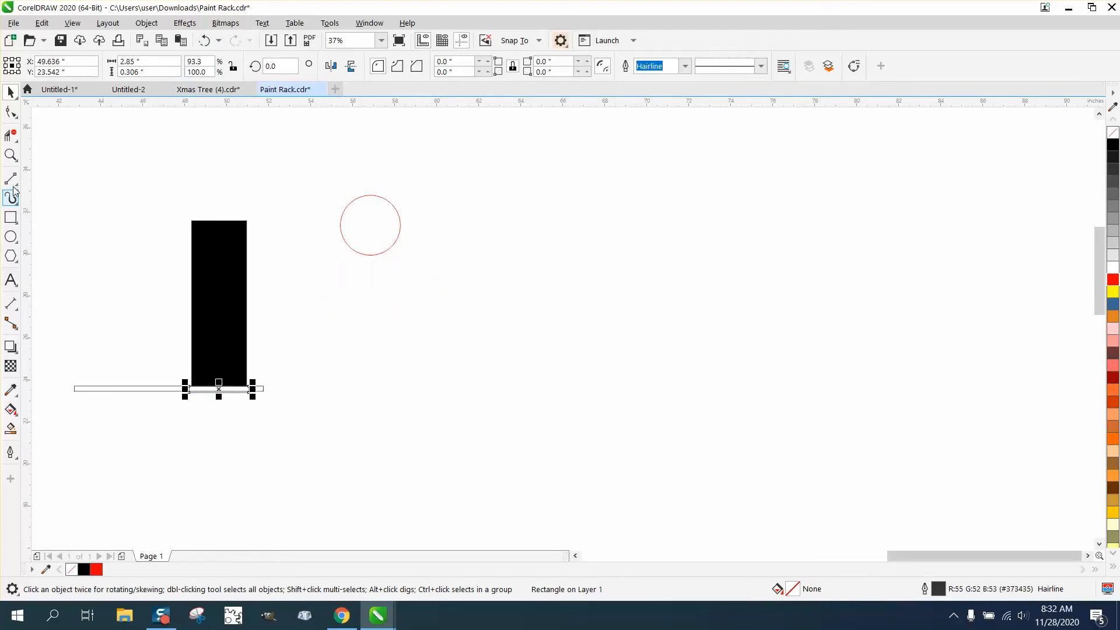
{"action": "left_click", "coordinate": [11, 155]}
{"action": "left_click_drag", "start_coordinate": [159, 197], "coordinate": [379, 442]}
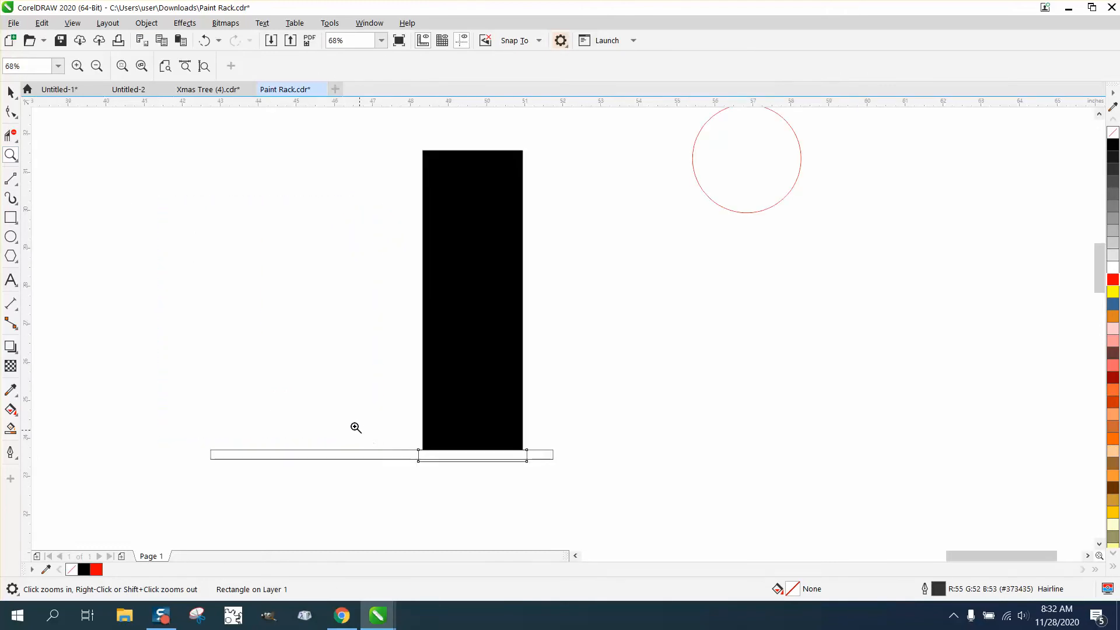
{"action": "left_click", "coordinate": [10, 93]}
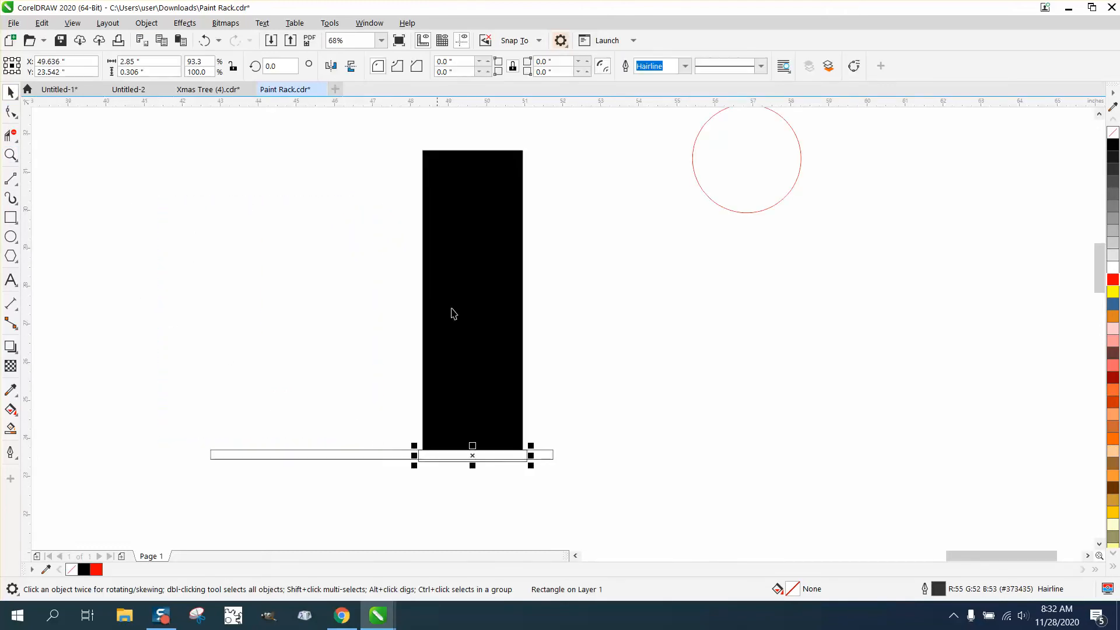
{"action": "left_click", "coordinate": [489, 427]}
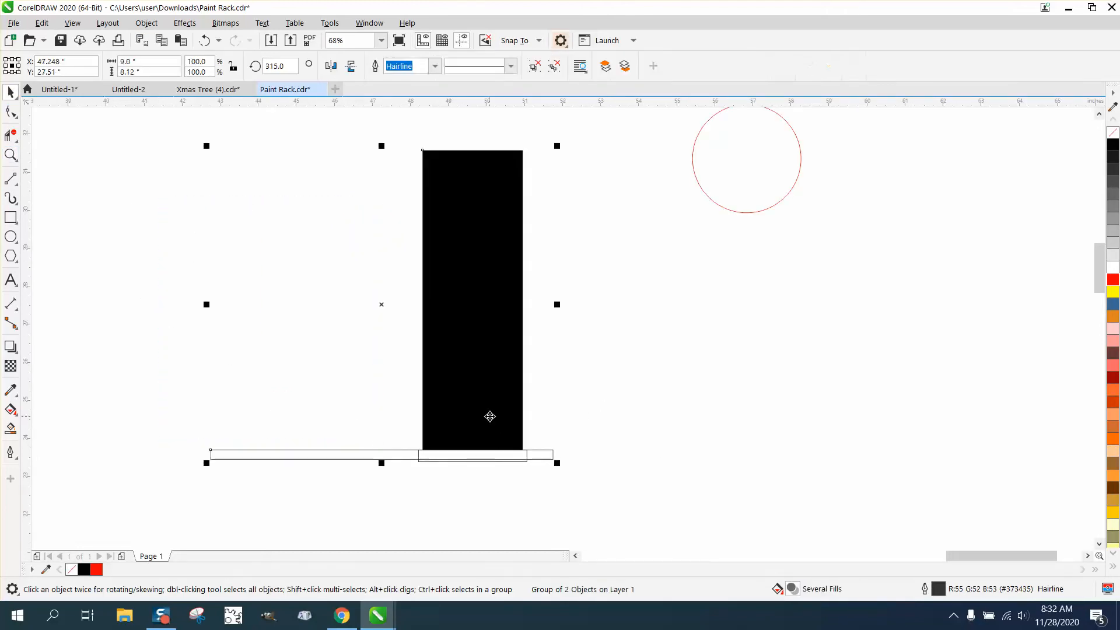
Step: Ungroup the black can from its shelf strip
{"action": "left_click", "coordinate": [156, 26]}
{"action": "mouse_move", "coordinate": [166, 253]}
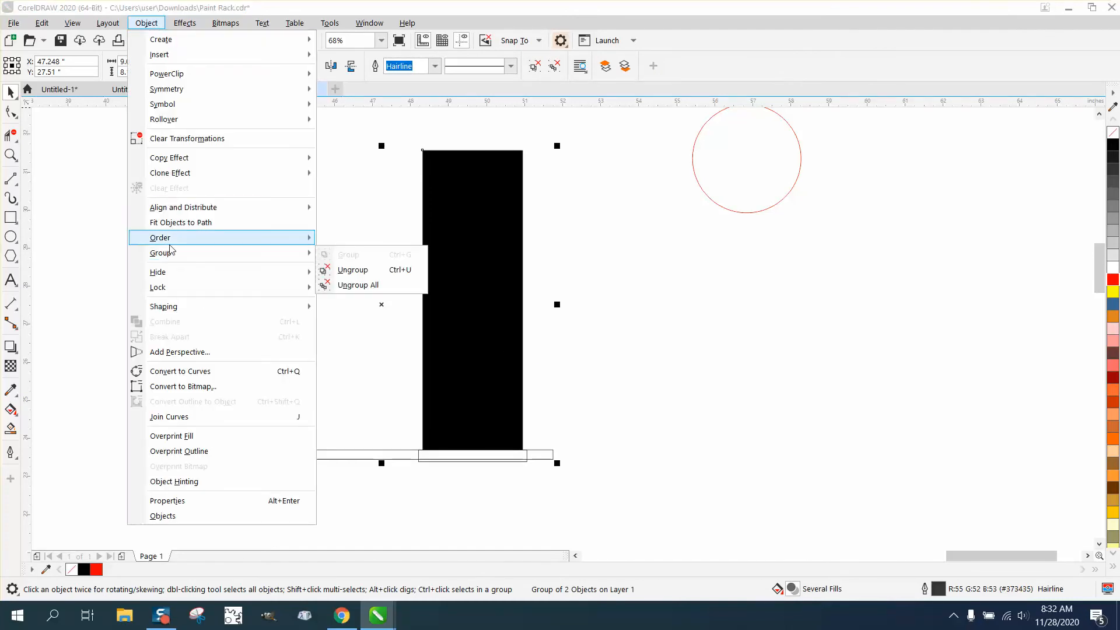
{"action": "left_click", "coordinate": [353, 270]}
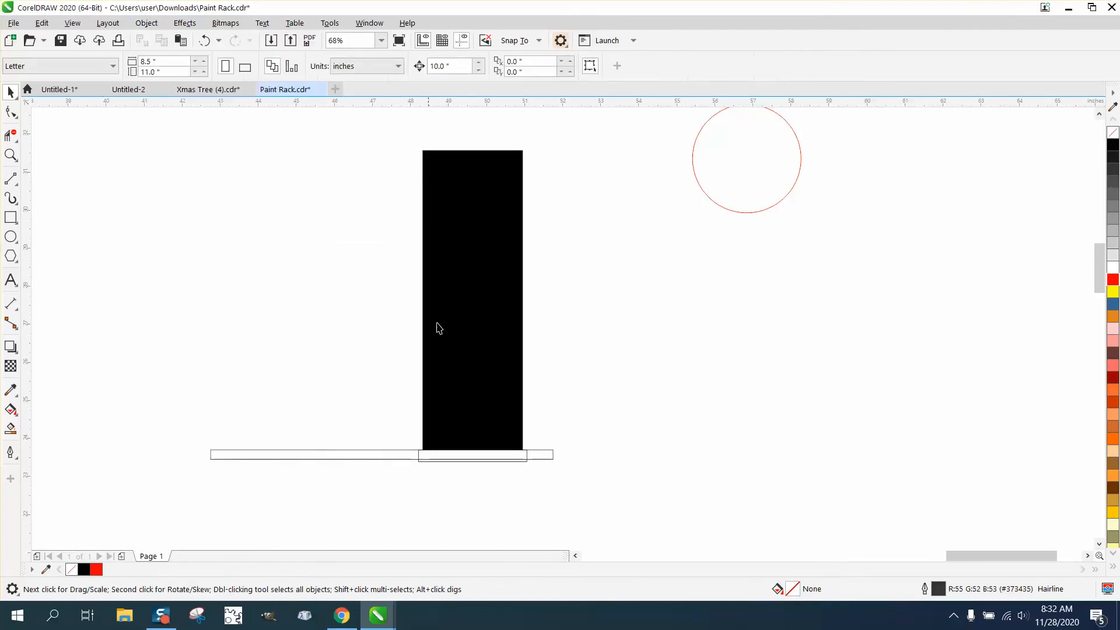
Step: Align the black can's center with the thin 2.85-inch rectangle, and move the can aside to below the separated red circle
{"action": "left_click", "coordinate": [491, 414]}
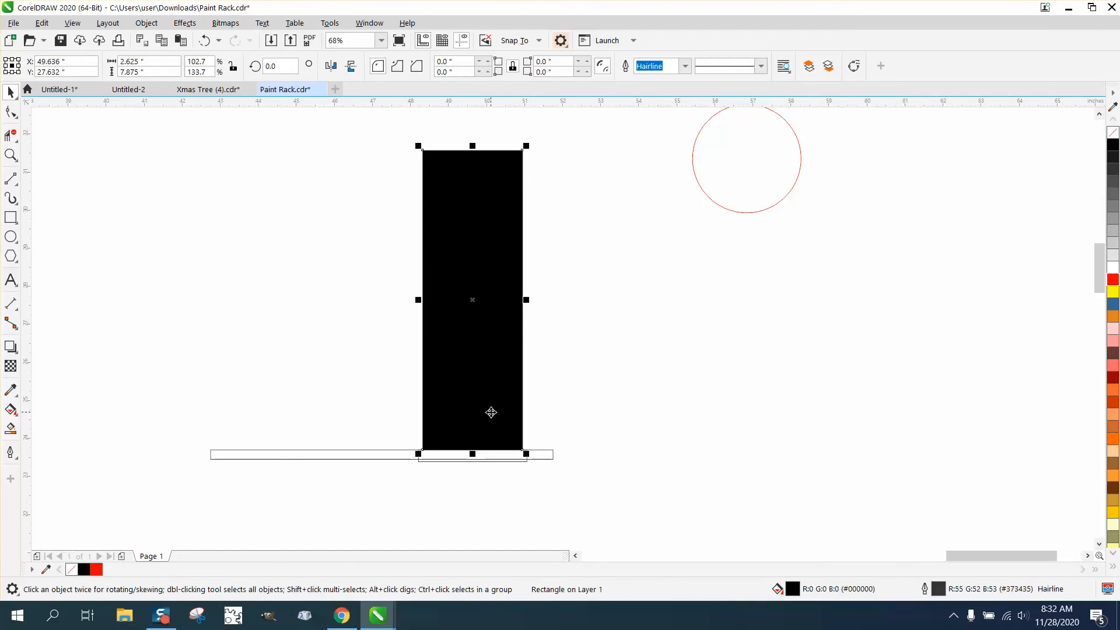
{"action": "left_click", "coordinate": [500, 461], "text": "shift"}
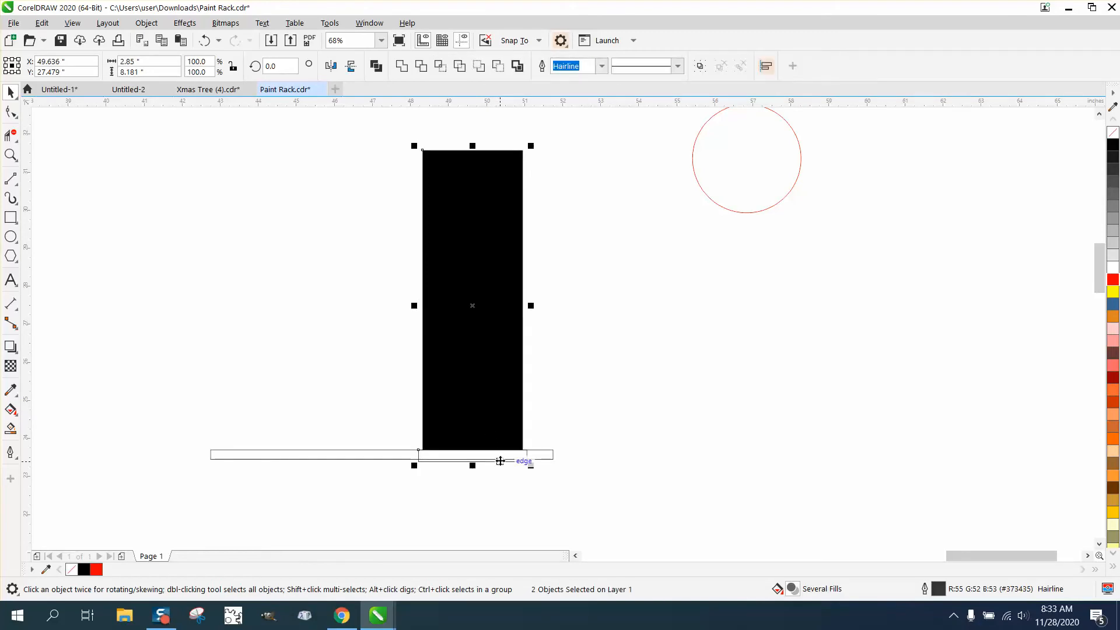
{"action": "key", "text": "e"}
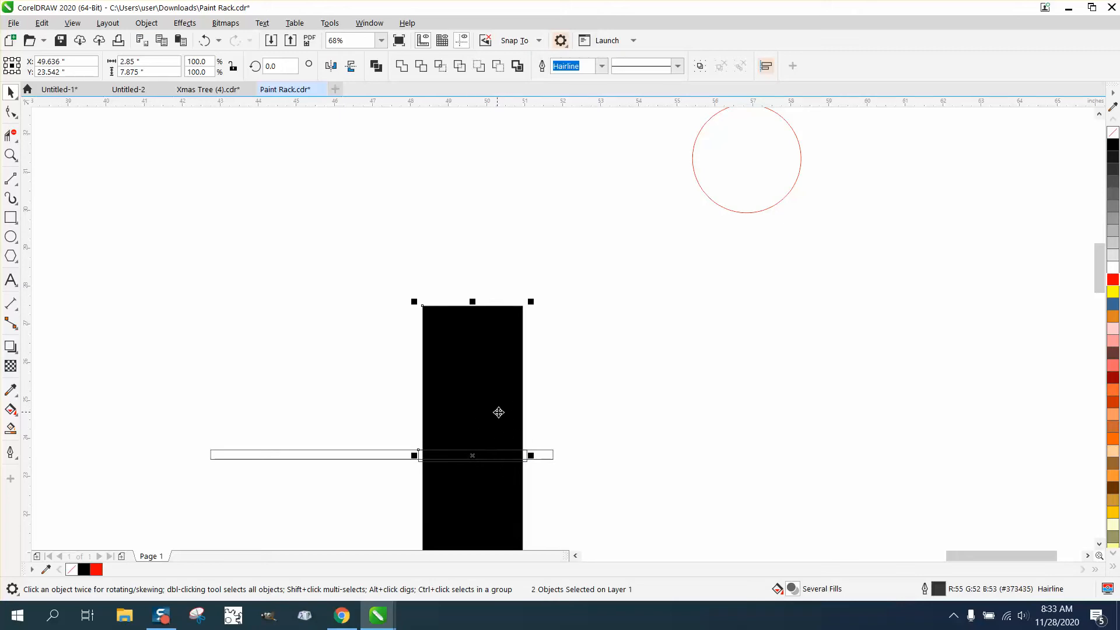
{"action": "left_click", "coordinate": [208, 46]}
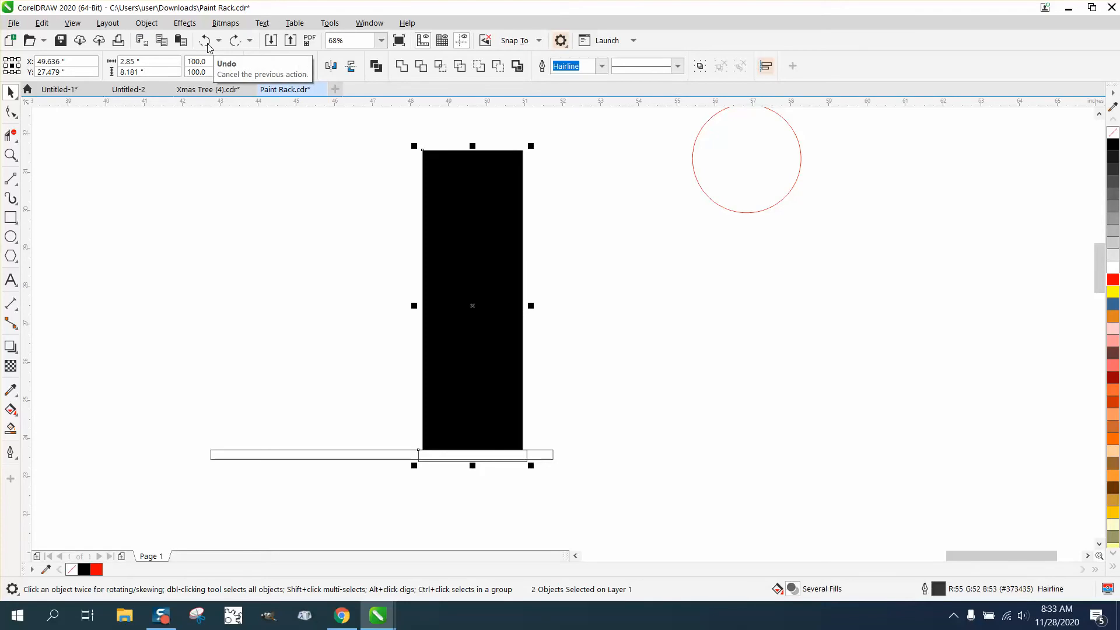
{"action": "left_click", "coordinate": [233, 43]}
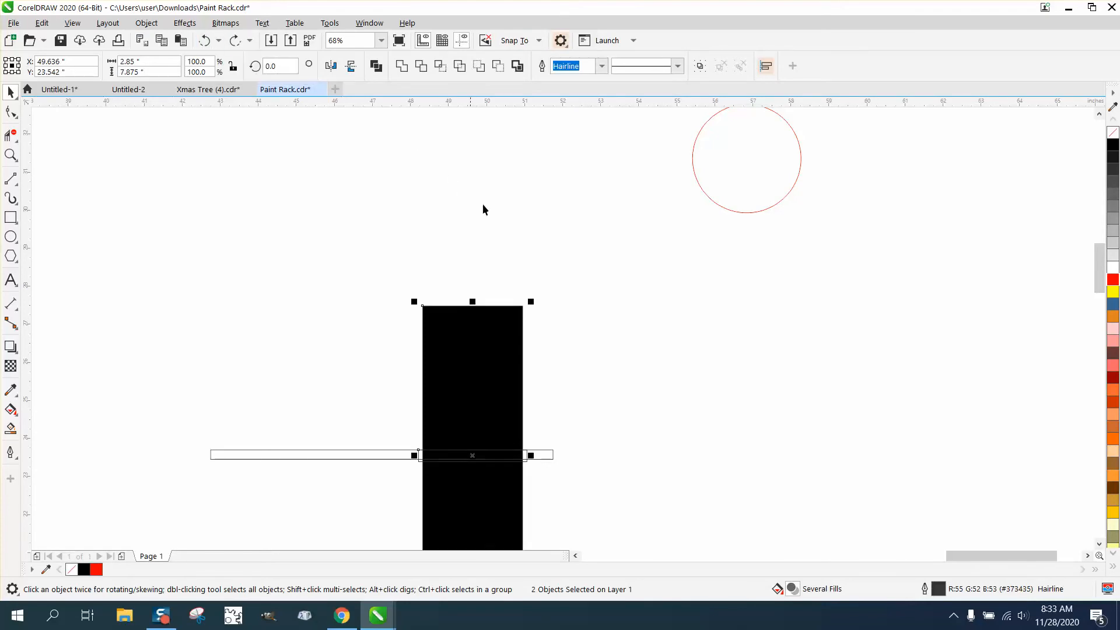
{"action": "left_click", "coordinate": [565, 266]}
{"action": "left_click_drag", "start_coordinate": [519, 327], "coordinate": [818, 318]}
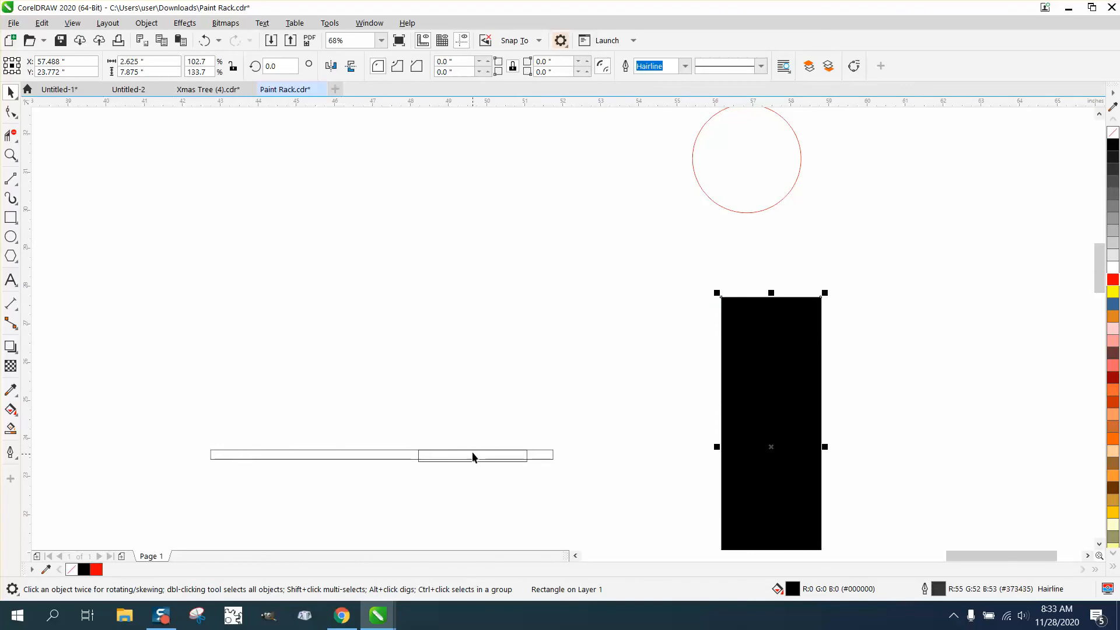
Step: Add a horizontal dimension above the shelf strip from the thin rectangle's right end to the strip's right end
{"action": "left_click", "coordinate": [11, 154]}
{"action": "left_click_drag", "start_coordinate": [199, 361], "coordinate": [639, 510]}
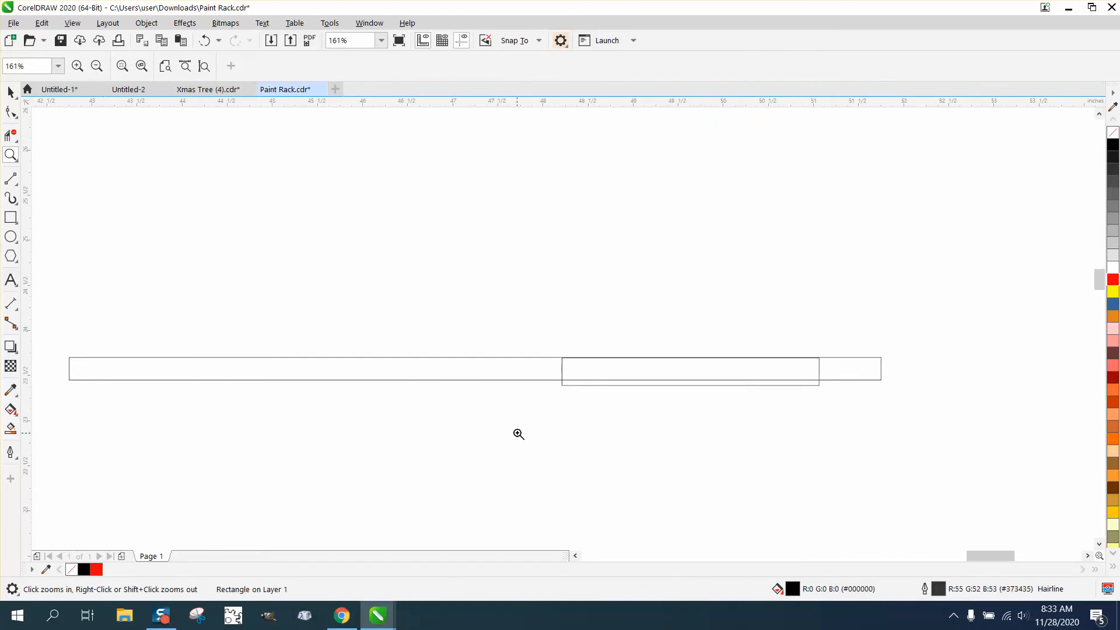
{"action": "left_click", "coordinate": [20, 311]}
{"action": "left_click", "coordinate": [47, 303]}
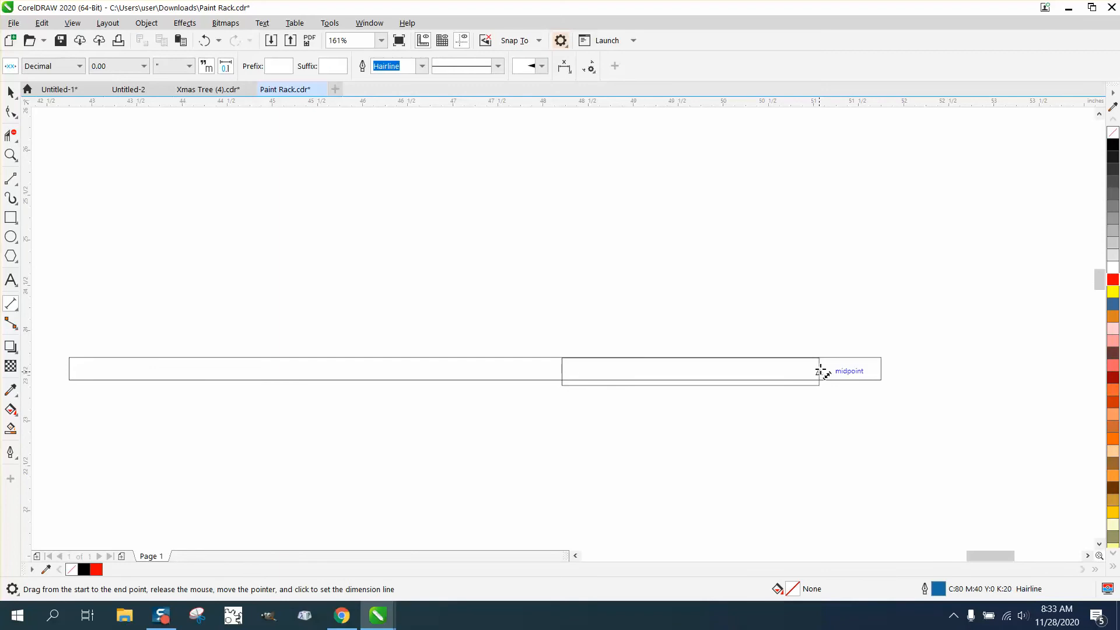
{"action": "left_click_drag", "start_coordinate": [820, 371], "coordinate": [879, 367]}
{"action": "left_click", "coordinate": [878, 350]}
{"action": "key", "text": "ctrl+z"}
{"action": "left_click_drag", "start_coordinate": [820, 380], "coordinate": [881, 380]}
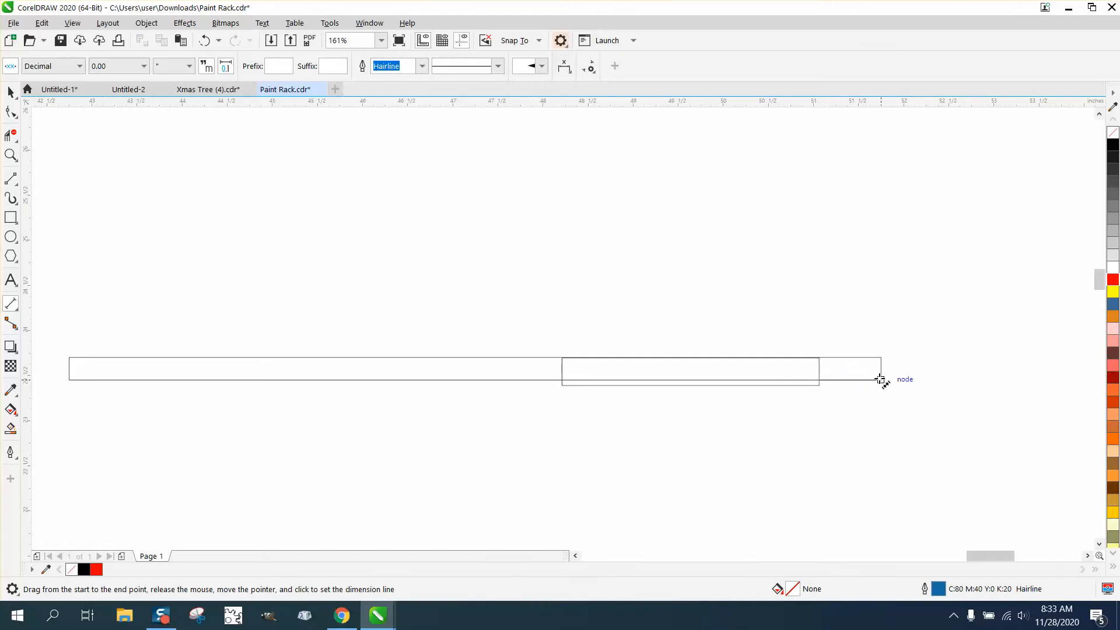
{"action": "left_click", "coordinate": [887, 336]}
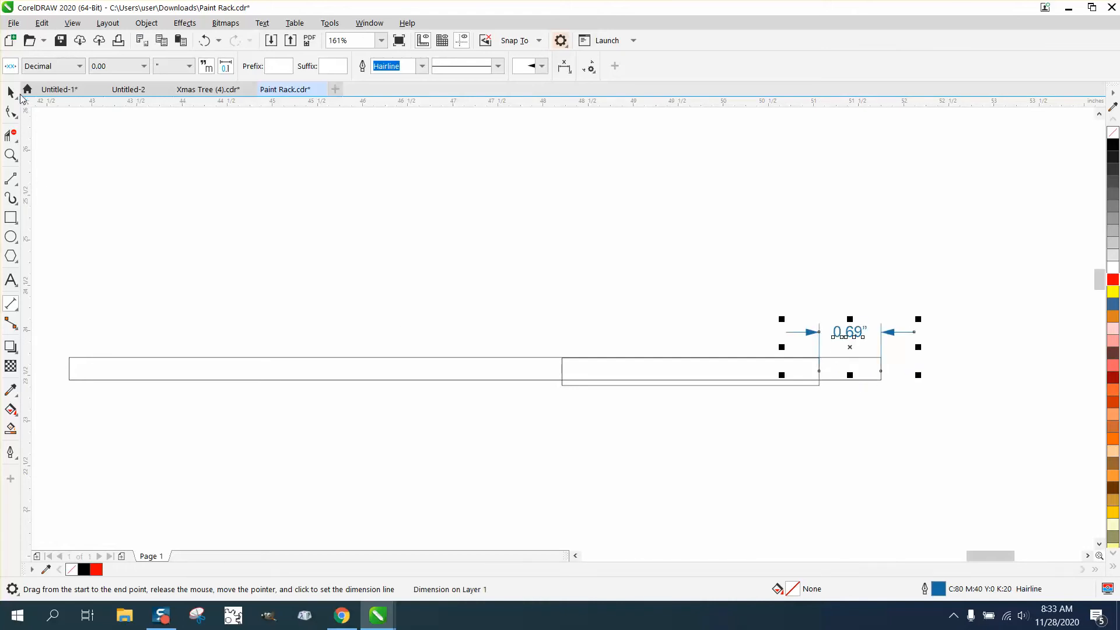
Step: Place another copy of the uppermost red six-hole shelf panel in the empty area above the original
{"action": "scroll", "coordinate": [593, 300], "scroll_direction": "down", "scroll_amount": 4}
{"action": "scroll", "coordinate": [661, 318], "scroll_direction": "down", "scroll_amount": 4}
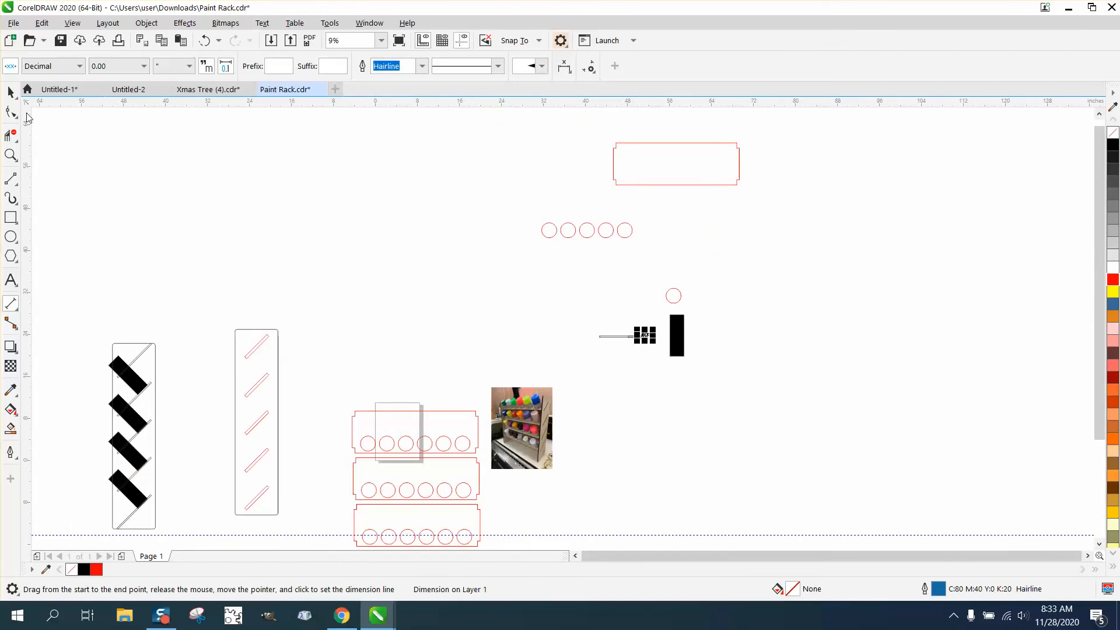
{"action": "left_click", "coordinate": [11, 92]}
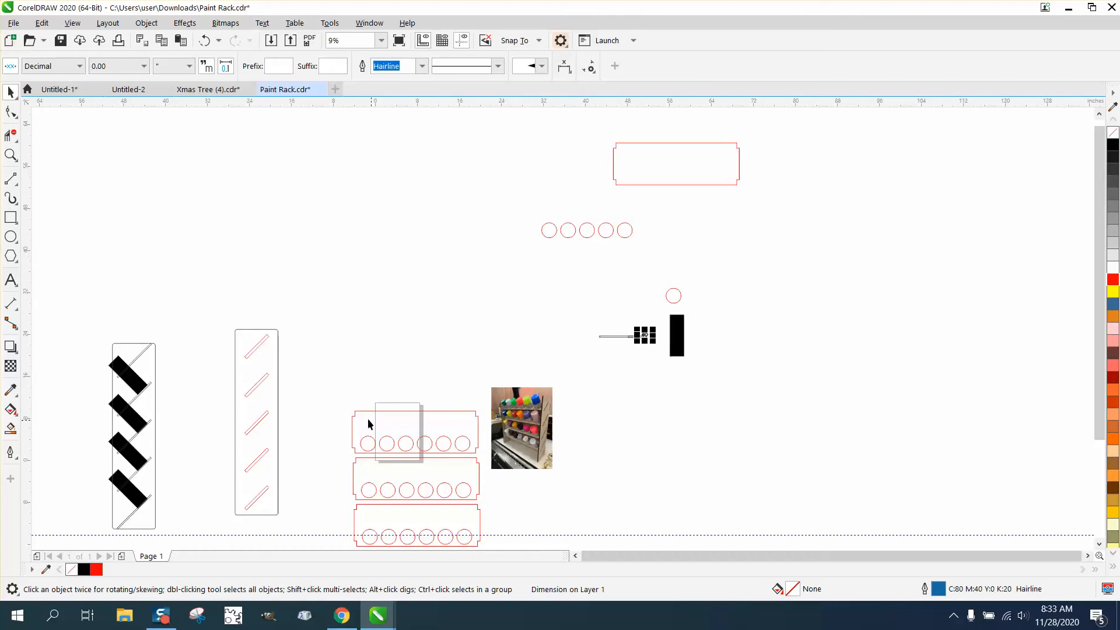
{"action": "left_click_drag", "start_coordinate": [334, 398], "coordinate": [482, 463]}
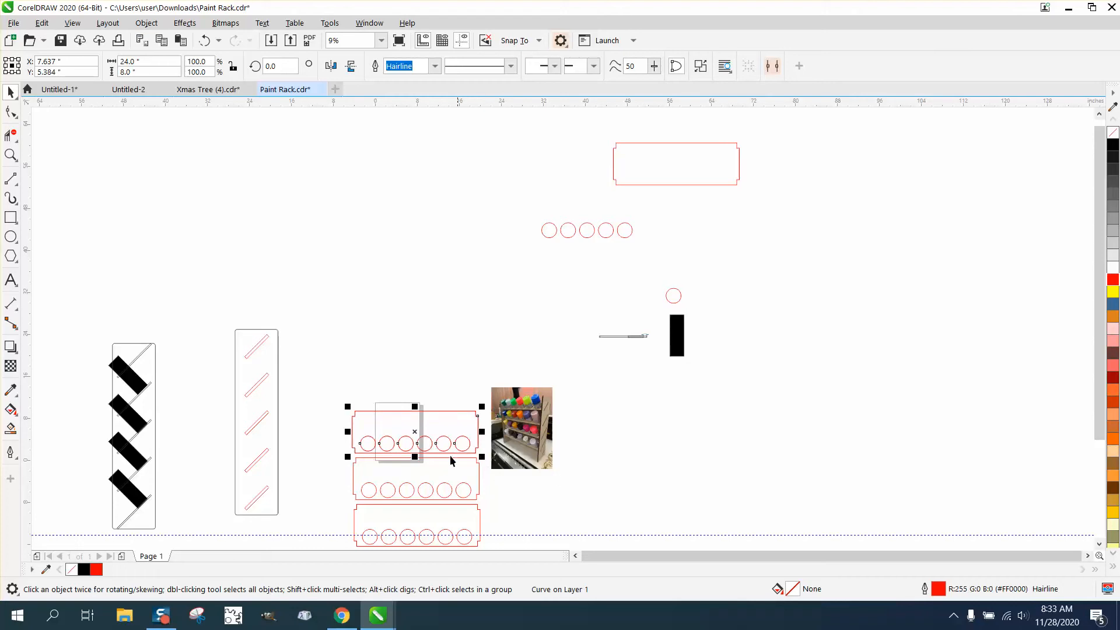
{"action": "left_click_drag", "start_coordinate": [415, 433], "coordinate": [432, 286]}
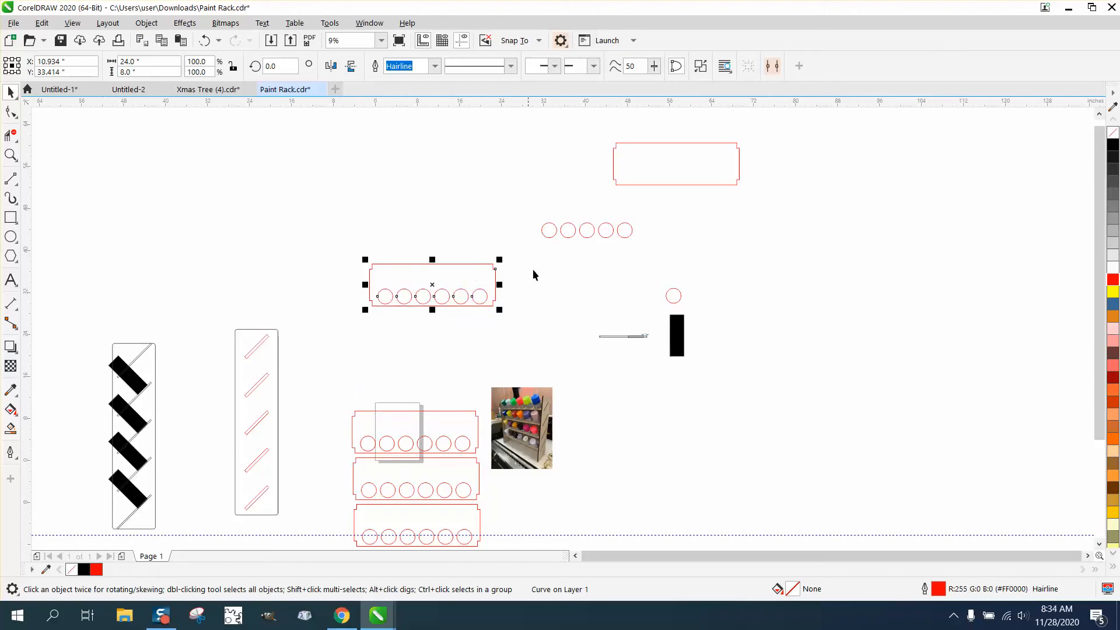
Step: Break the copied panel's curve apart and group its six hole circles
{"action": "left_click", "coordinate": [147, 22]}
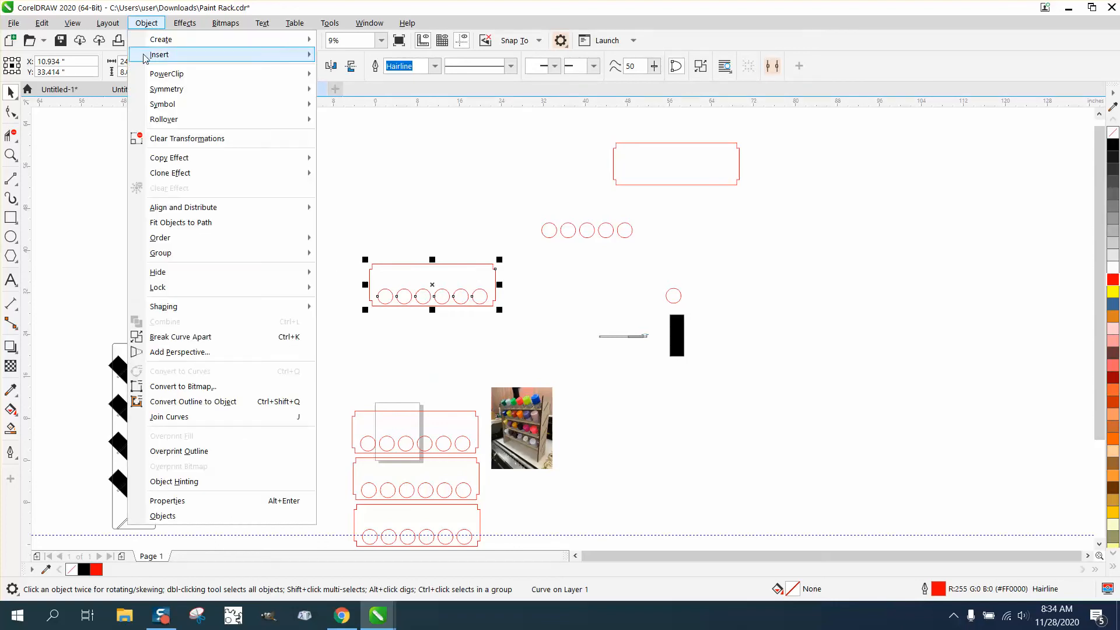
{"action": "left_click", "coordinate": [175, 337]}
{"action": "left_click", "coordinate": [351, 314]}
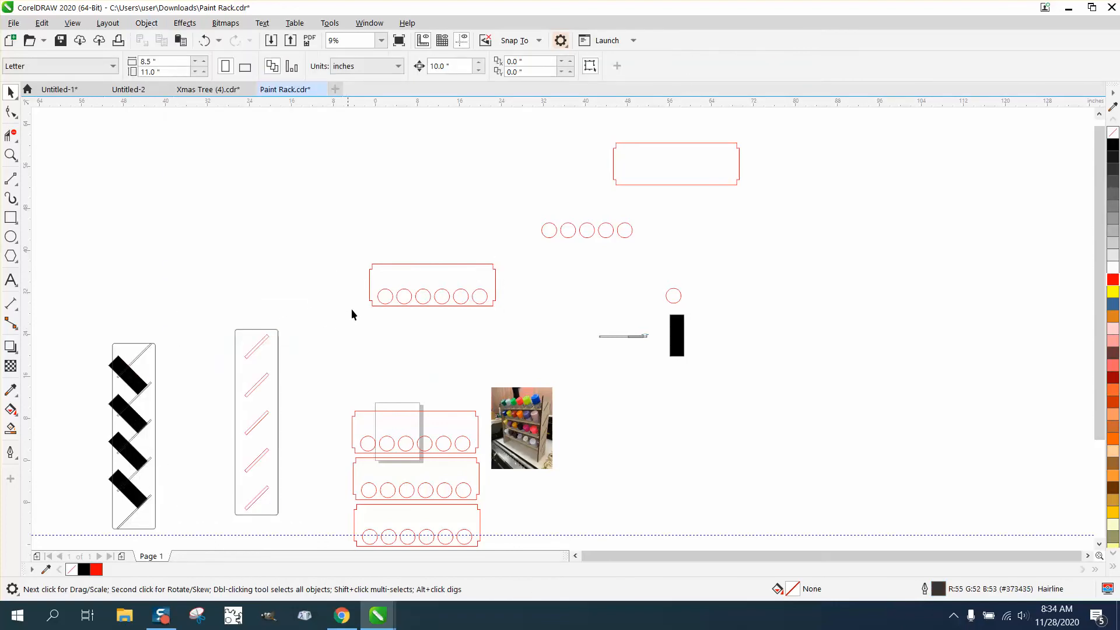
{"action": "left_click", "coordinate": [382, 293]}
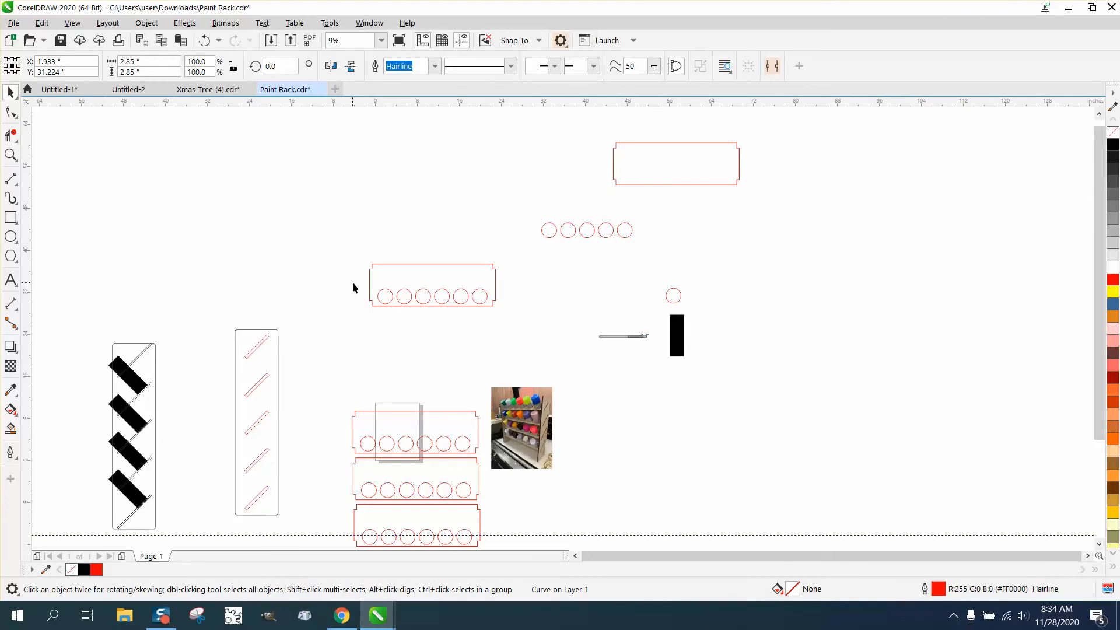
{"action": "left_click_drag", "start_coordinate": [503, 314], "coordinate": [505, 316]}
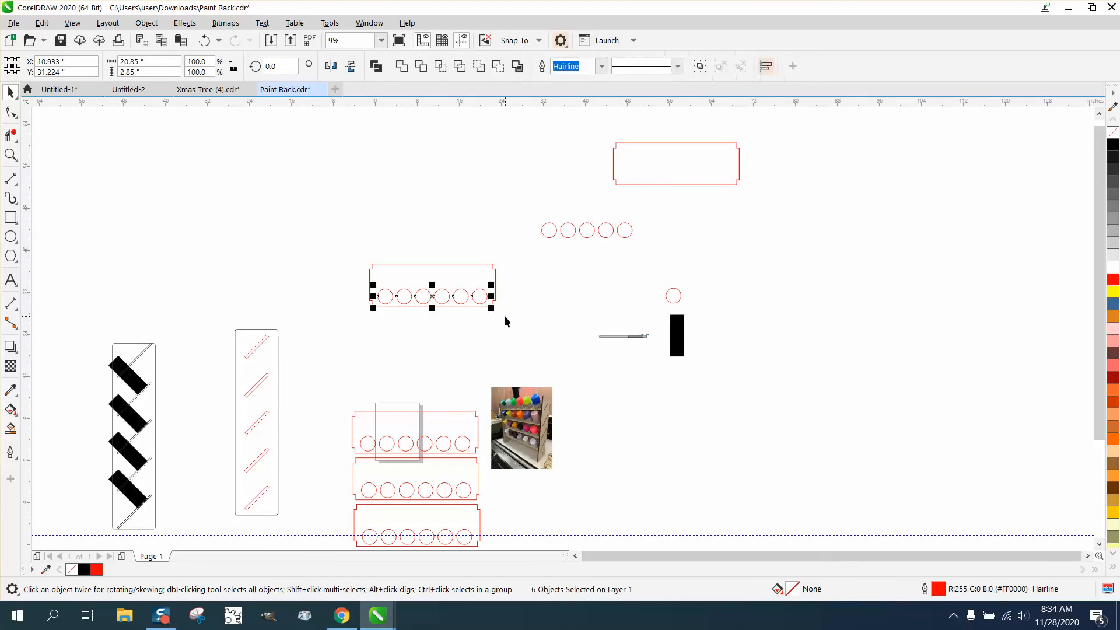
{"action": "key", "text": "ctrl+g"}
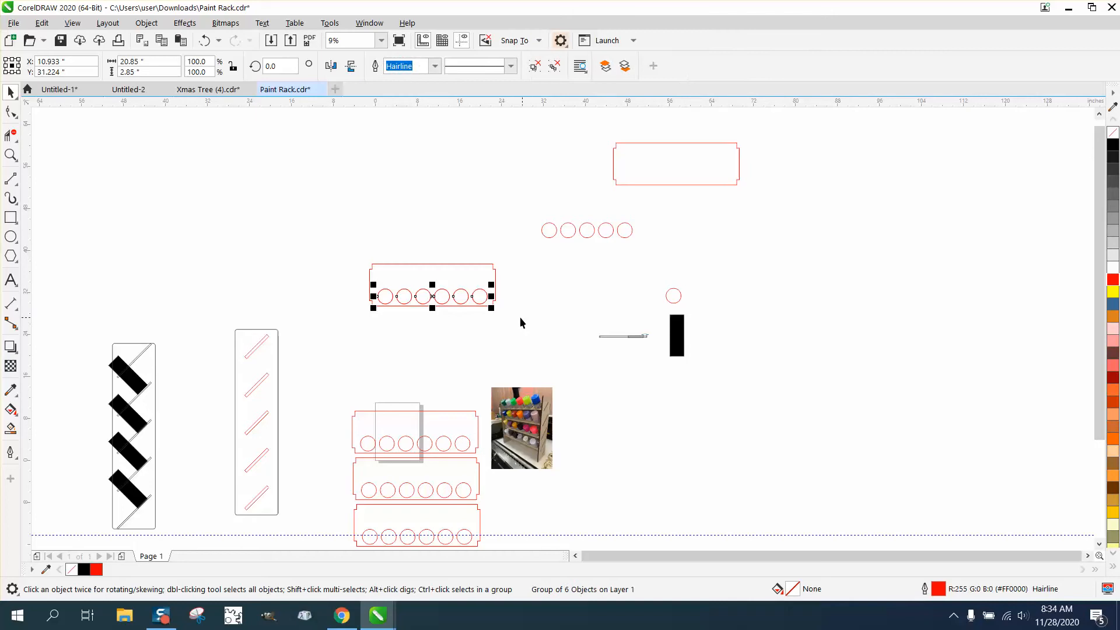
Step: Duplicate the six-circle group 10 inches higher and move the duplicate down inside the copied panel, touching its upper edge
{"action": "key", "text": "ctrl+z"}
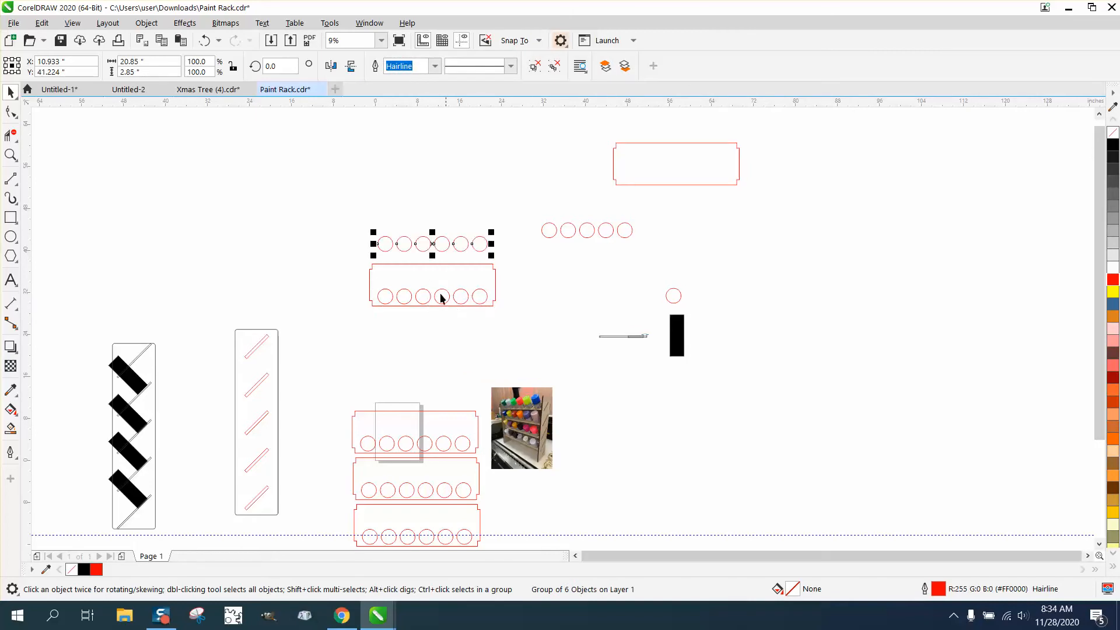
{"action": "left_click", "coordinate": [11, 154]}
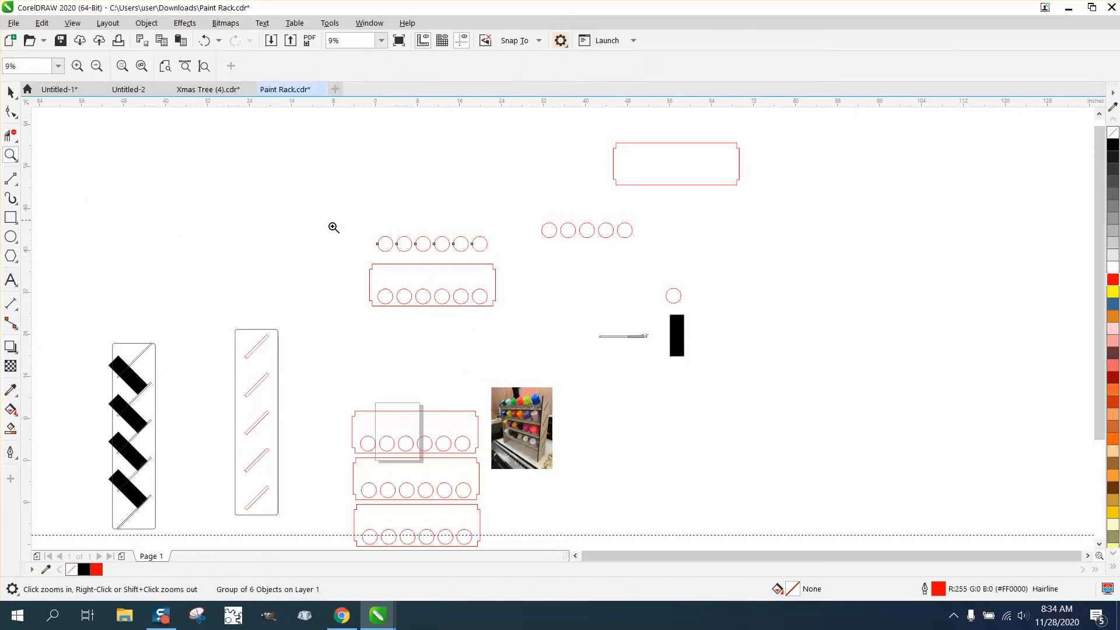
{"action": "left_click_drag", "start_coordinate": [349, 227], "coordinate": [542, 323]}
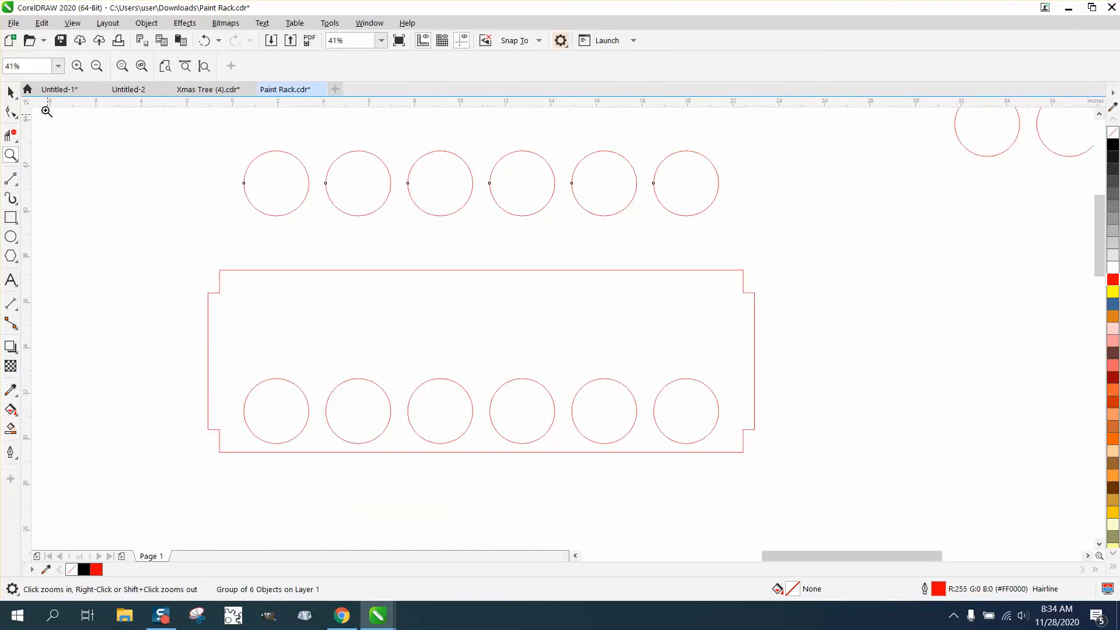
{"action": "left_click", "coordinate": [10, 92]}
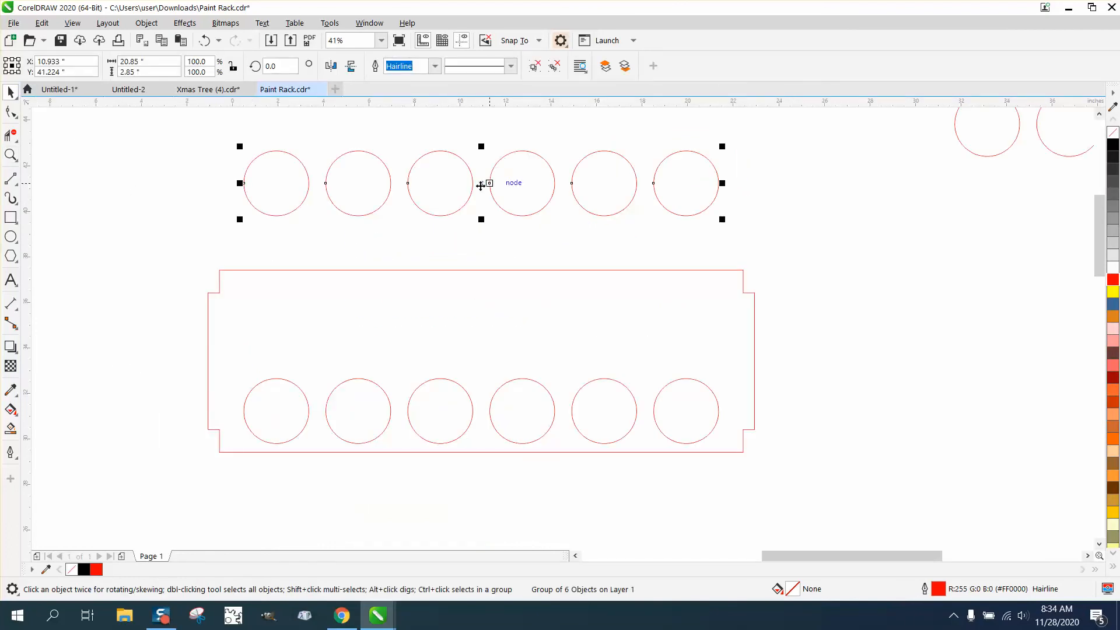
{"action": "left_click_drag", "start_coordinate": [481, 184], "coordinate": [483, 306]}
{"action": "left_click", "coordinate": [553, 235]}
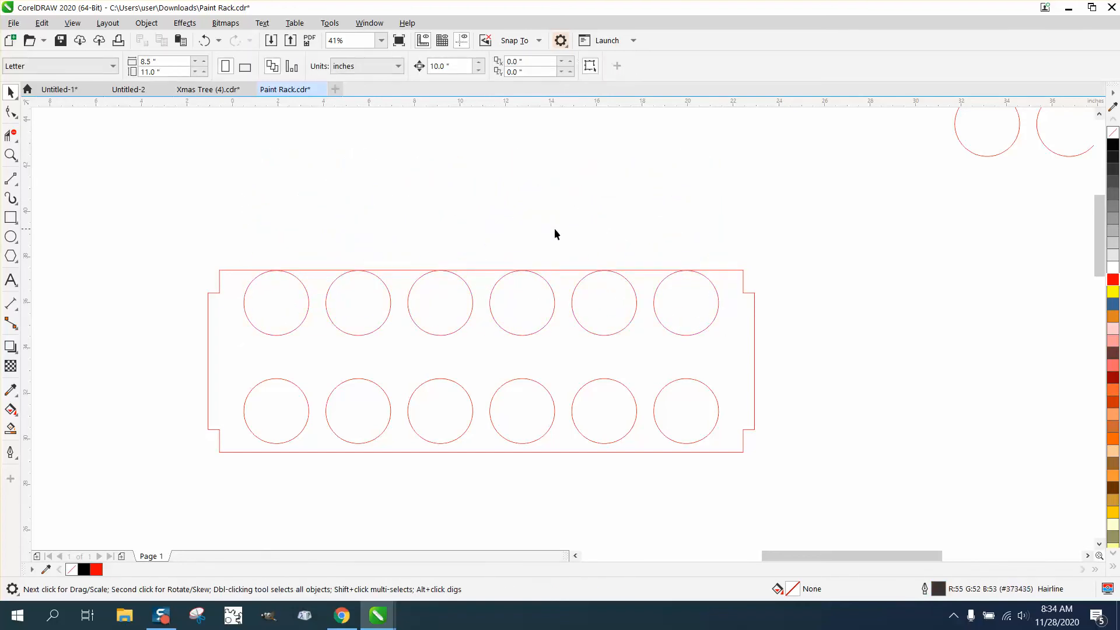
Step: Review the dimension at the shelf strip's end and set the nudge distance to 0.69 inches
{"action": "scroll", "coordinate": [554, 233], "scroll_direction": "down", "scroll_amount": 3}
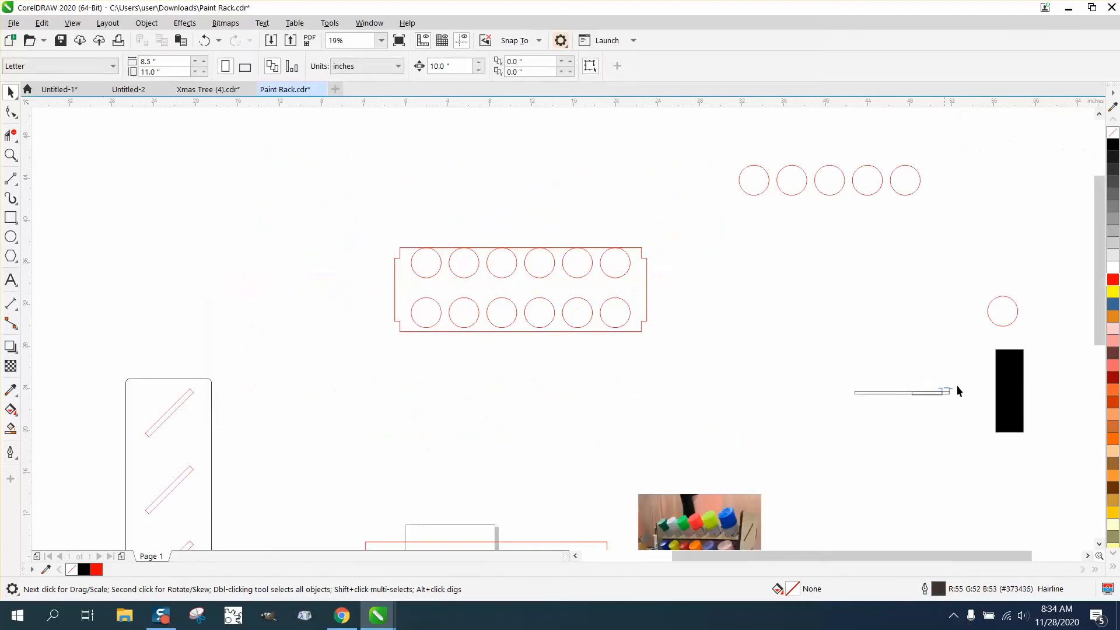
{"action": "left_click", "coordinate": [11, 155]}
{"action": "left_click_drag", "start_coordinate": [919, 380], "coordinate": [982, 415]}
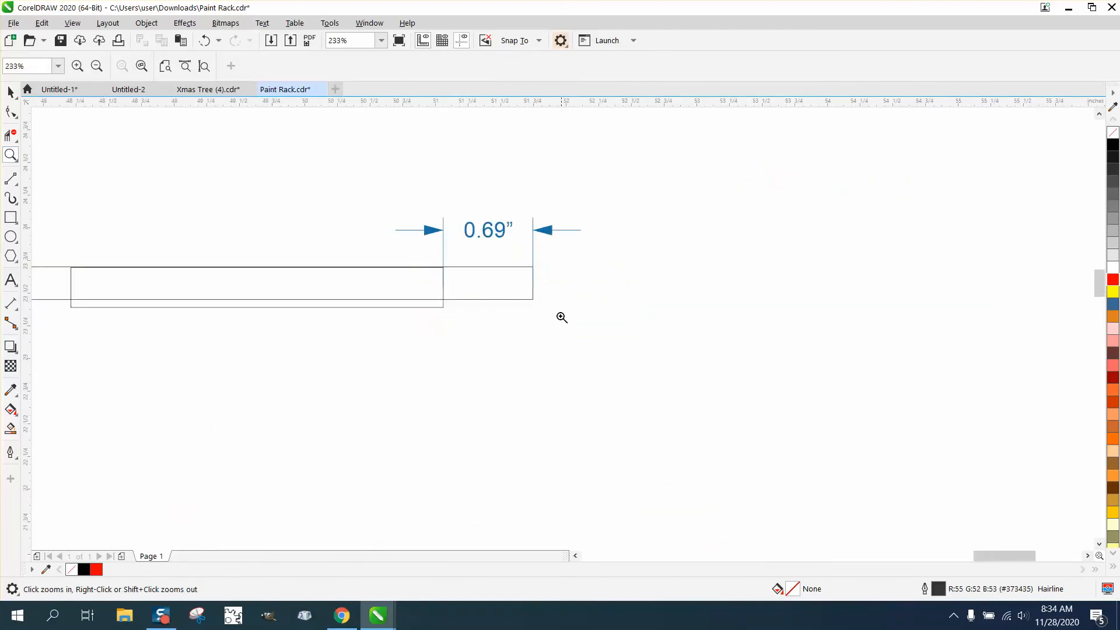
{"action": "scroll", "coordinate": [476, 252], "scroll_direction": "down", "scroll_amount": 10}
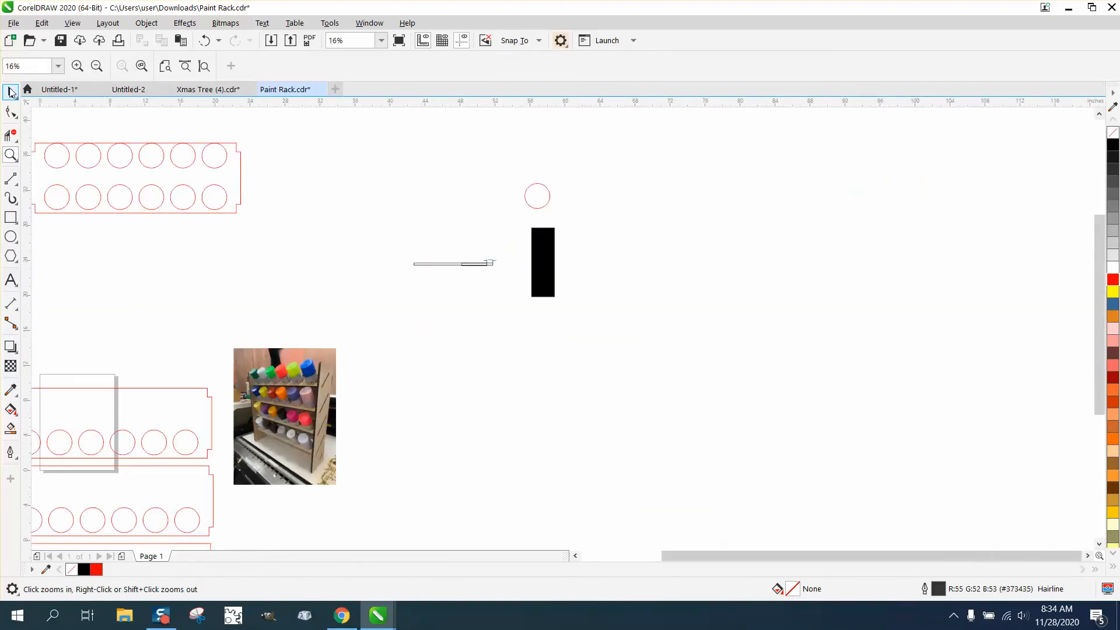
{"action": "left_click", "coordinate": [10, 93]}
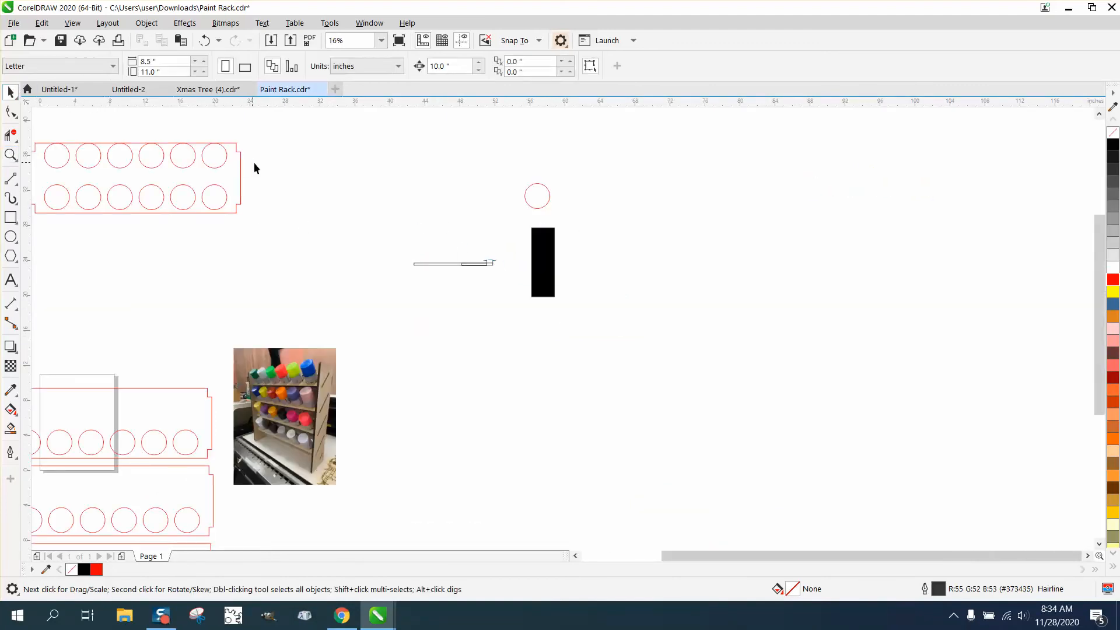
{"action": "left_click", "coordinate": [446, 66]}
{"action": "type", "text": ".69"}
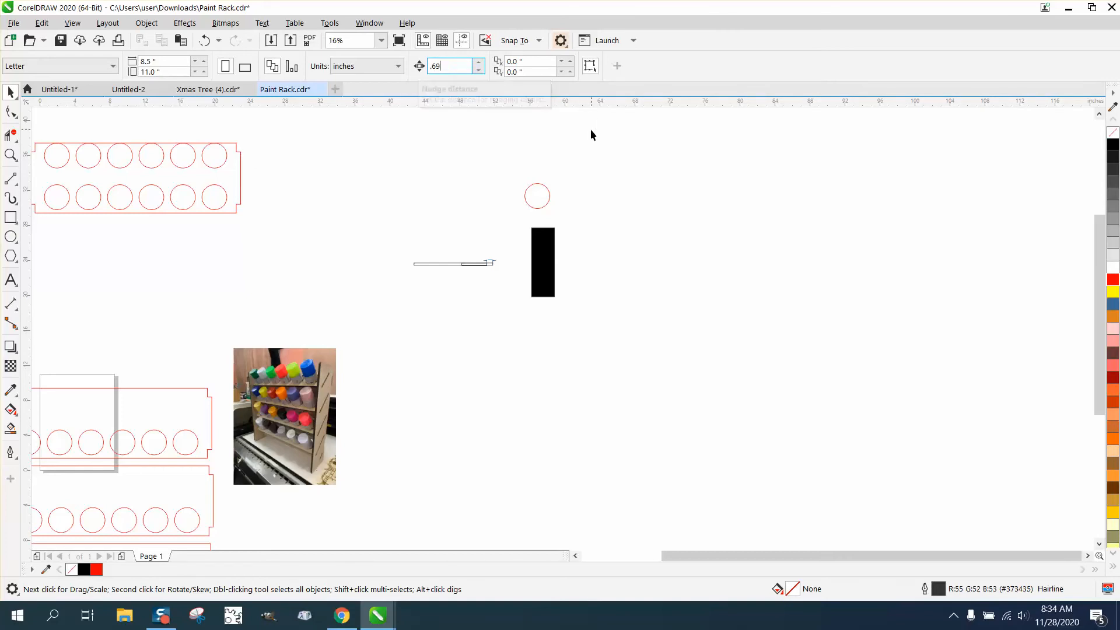
Step: Nudge the upper row of six circles down 0.69 inches from the copied panel's upper edge
{"action": "scroll", "coordinate": [481, 185], "scroll_direction": "down", "scroll_amount": 2}
{"action": "left_click", "coordinate": [10, 155]}
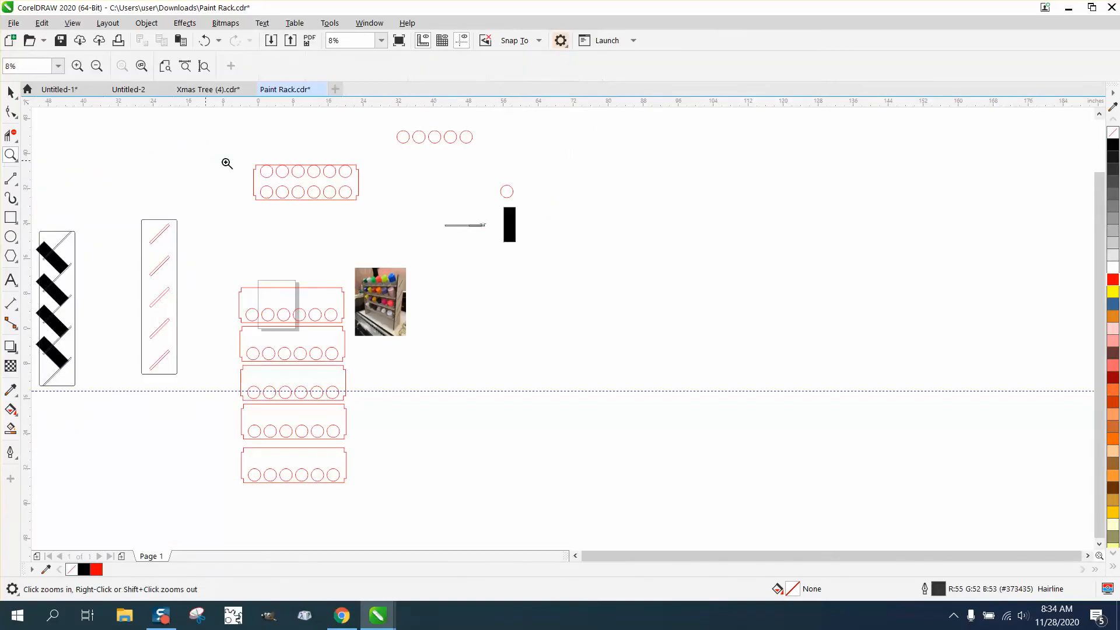
{"action": "left_click_drag", "start_coordinate": [238, 158], "coordinate": [467, 250]}
{"action": "left_click", "coordinate": [10, 92]}
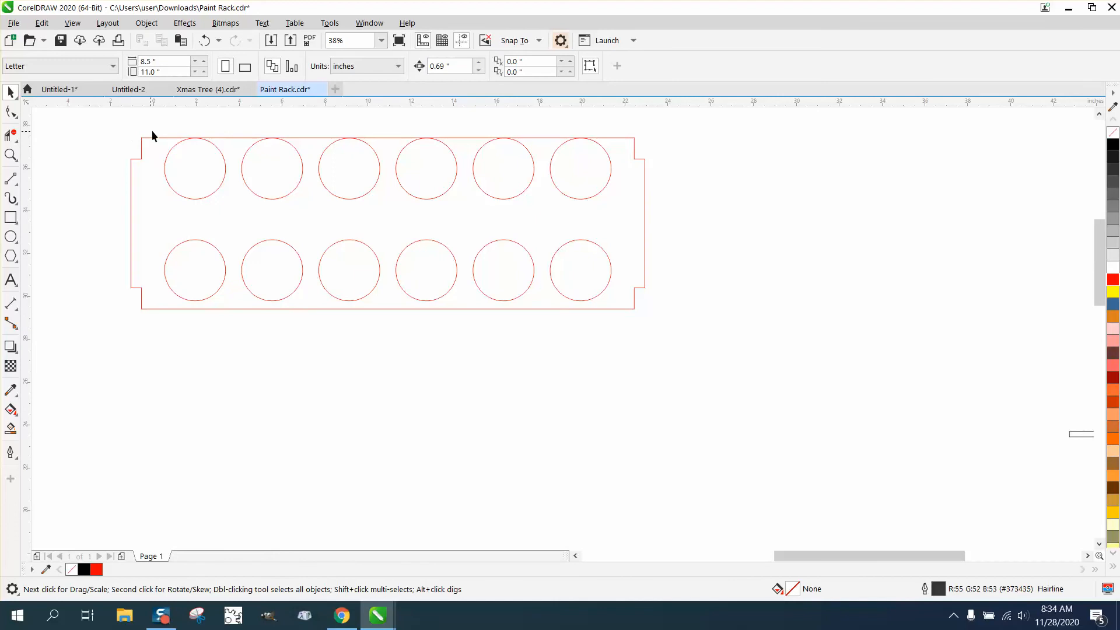
{"action": "left_click_drag", "start_coordinate": [155, 125], "coordinate": [622, 204]}
{"action": "key", "text": "Down"}
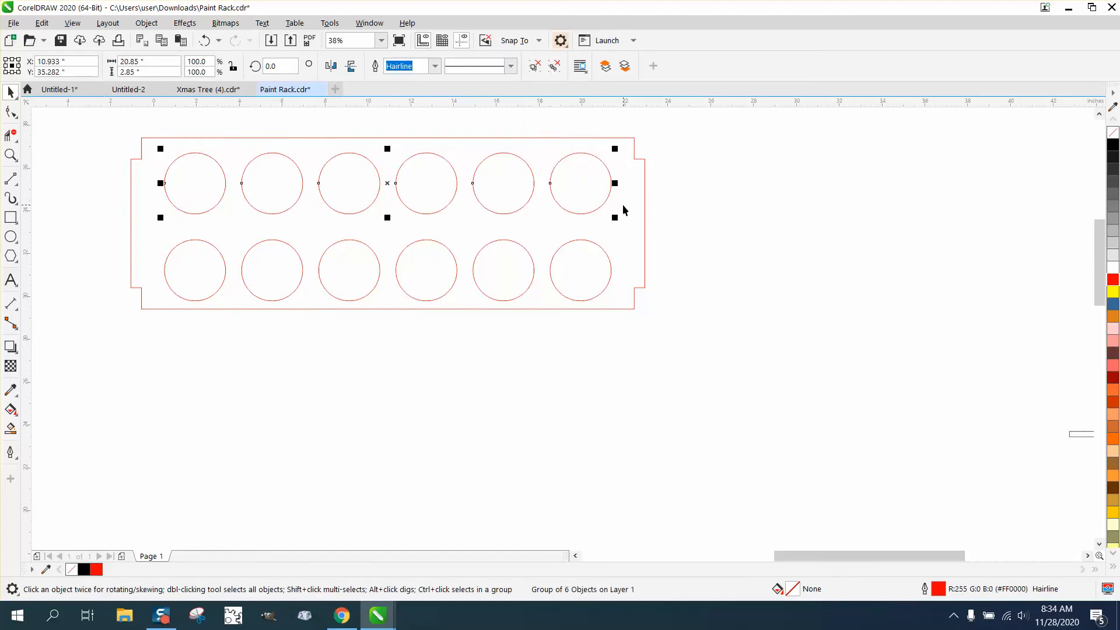
{"action": "left_click", "coordinate": [755, 190]}
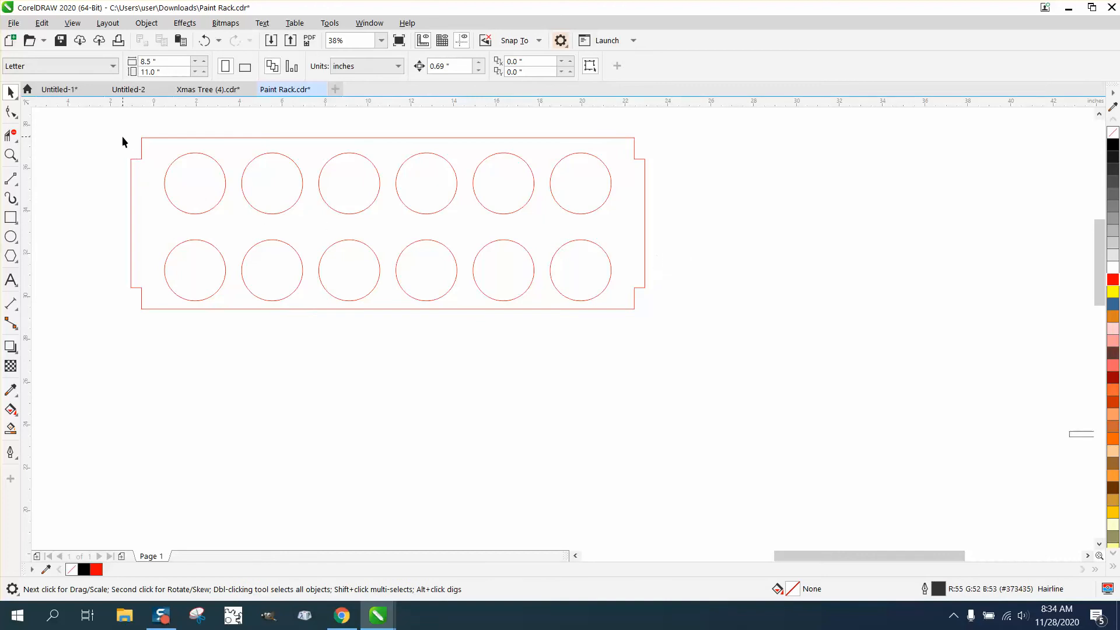
Step: Group the two-row panel outline with its twelve circles and place a copy of the group directly below it
{"action": "scroll", "coordinate": [372, 222], "scroll_direction": "down", "scroll_amount": 2}
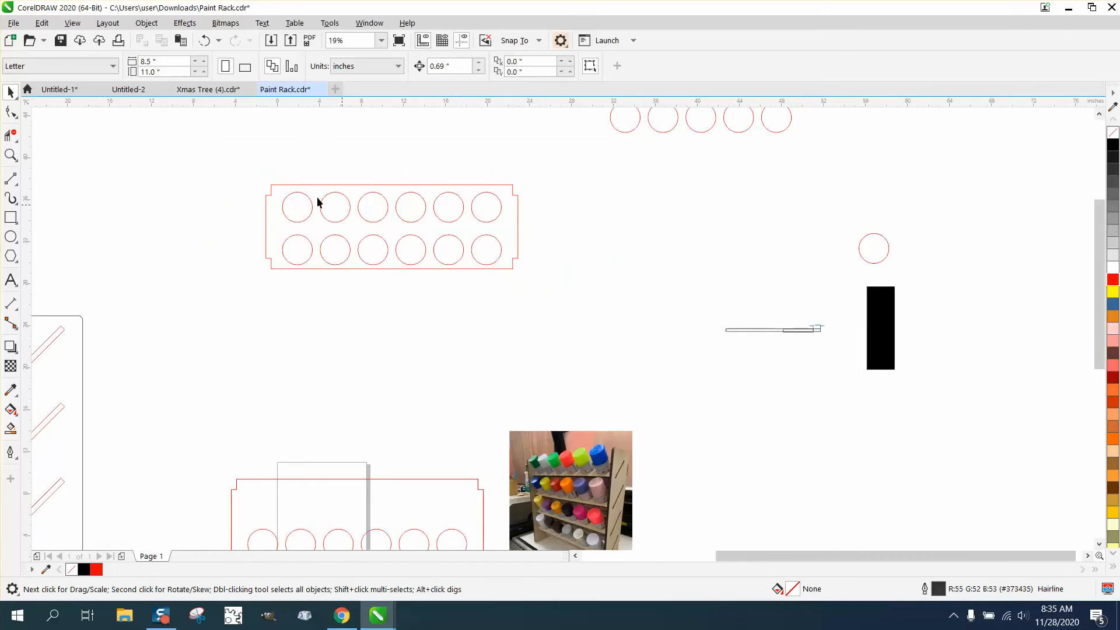
{"action": "left_click_drag", "start_coordinate": [262, 201], "coordinate": [556, 303]}
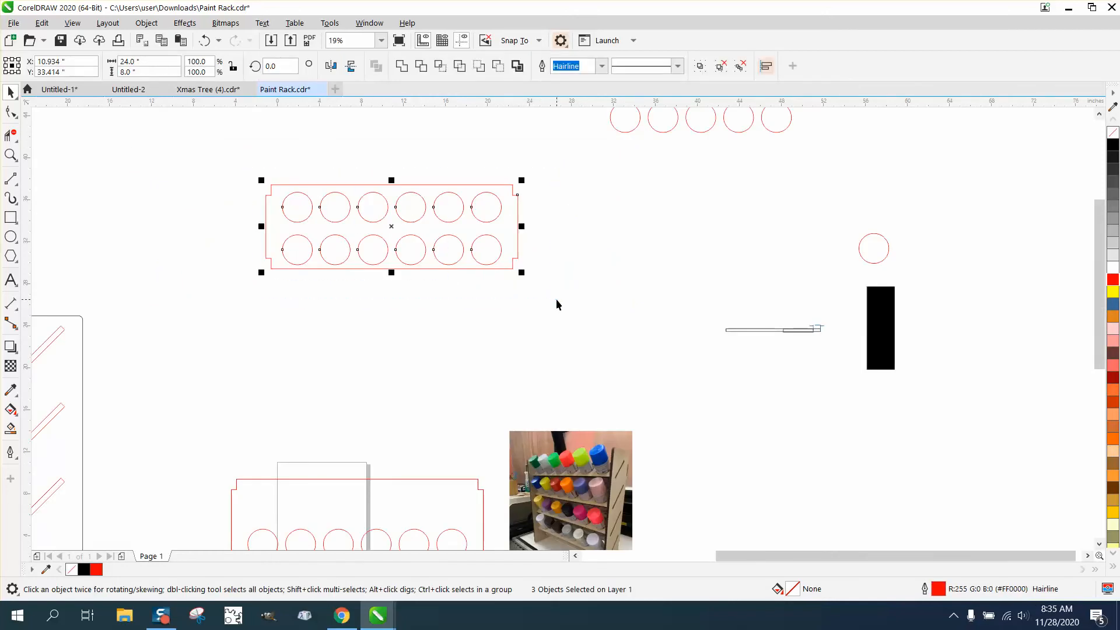
{"action": "key", "text": "ctrl+g"}
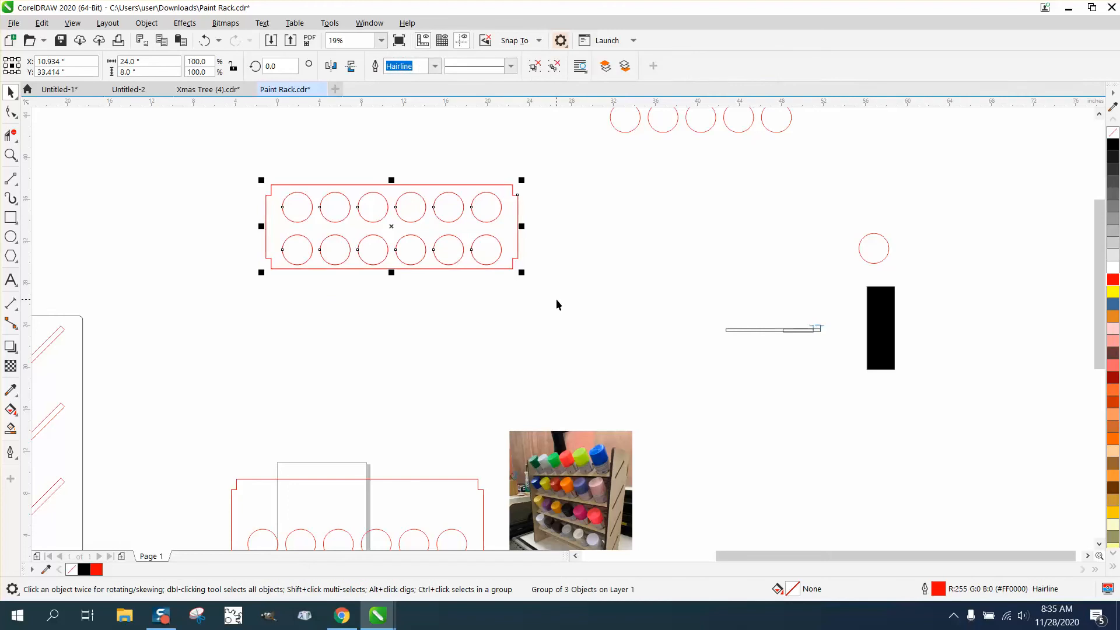
{"action": "left_click_drag", "start_coordinate": [389, 231], "coordinate": [394, 327]}
{"action": "scroll", "coordinate": [356, 353], "scroll_direction": "down", "scroll_amount": 2}
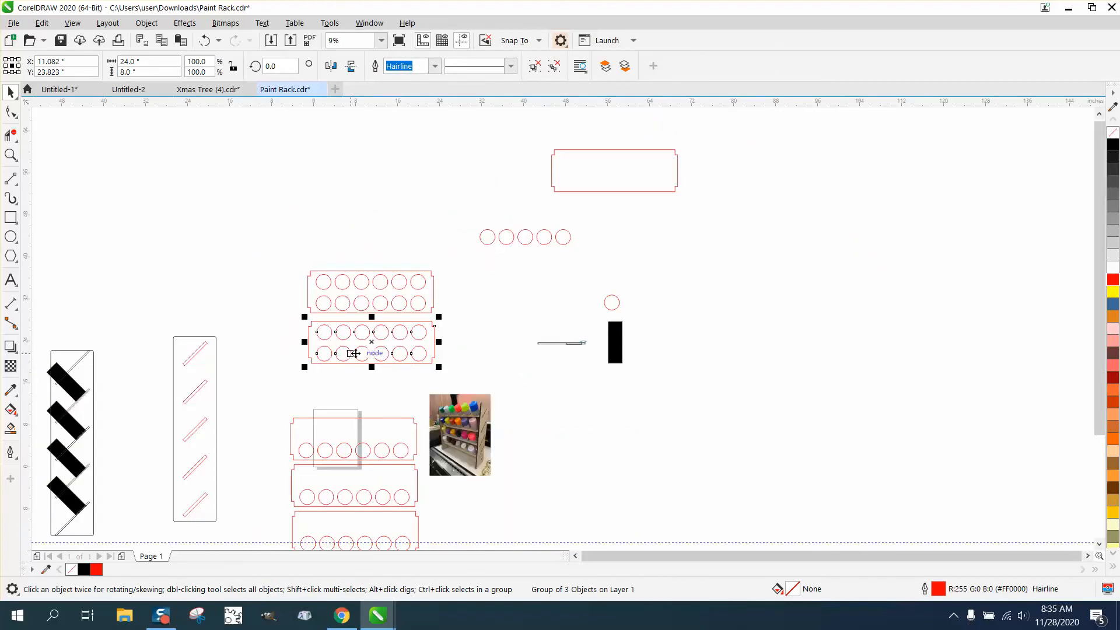
{"action": "left_click", "coordinate": [370, 422]}
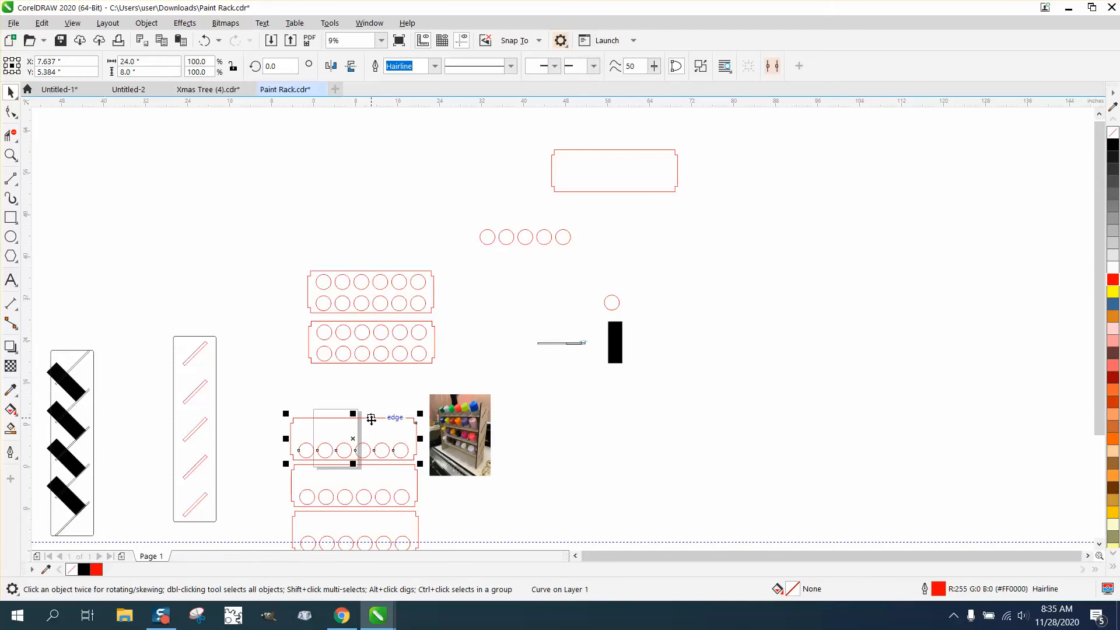
{"action": "left_click", "coordinate": [289, 259]}
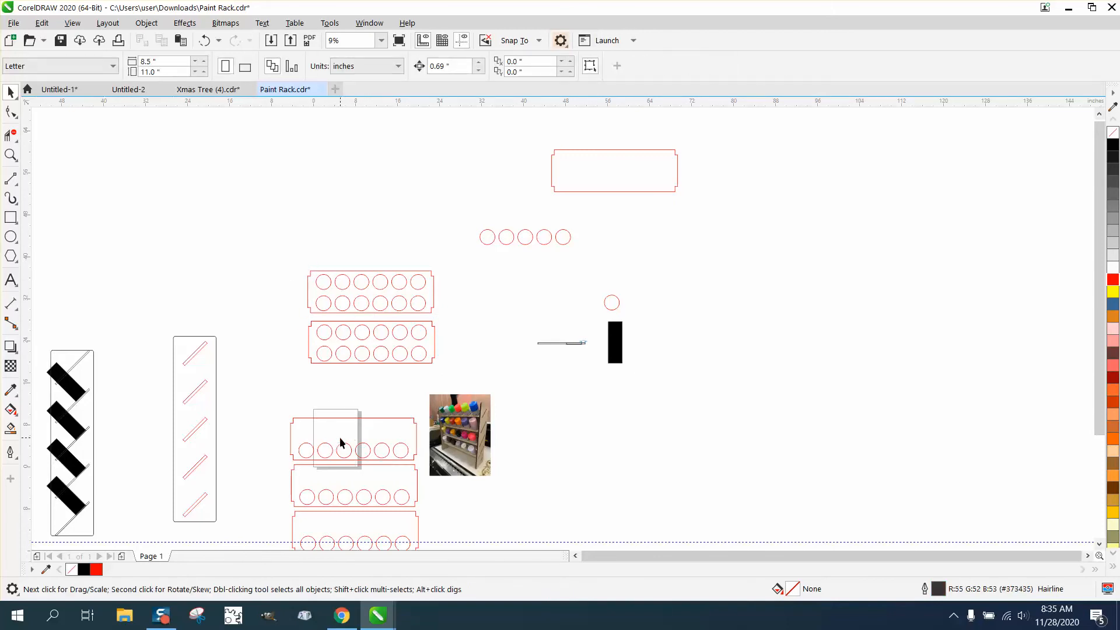
Step: Duplicate the upper two-row panel group and nudge the duplicate up 8.97 inches in 0.69-inch increments
{"action": "scroll", "coordinate": [438, 415], "scroll_direction": "down", "scroll_amount": 2}
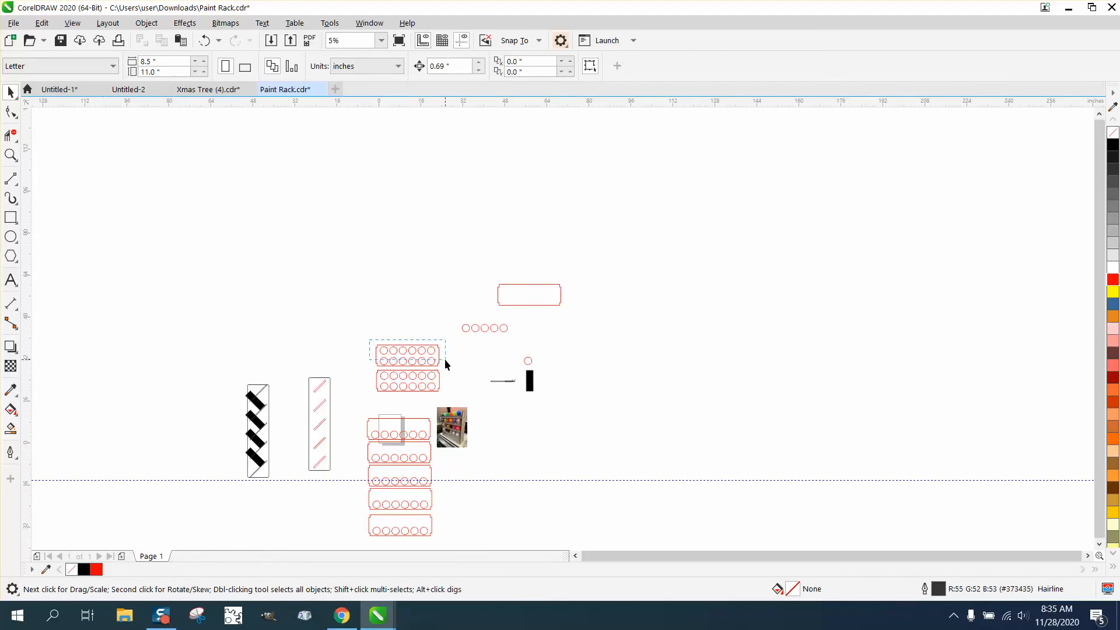
{"action": "left_click_drag", "start_coordinate": [453, 369], "coordinate": [455, 369]}
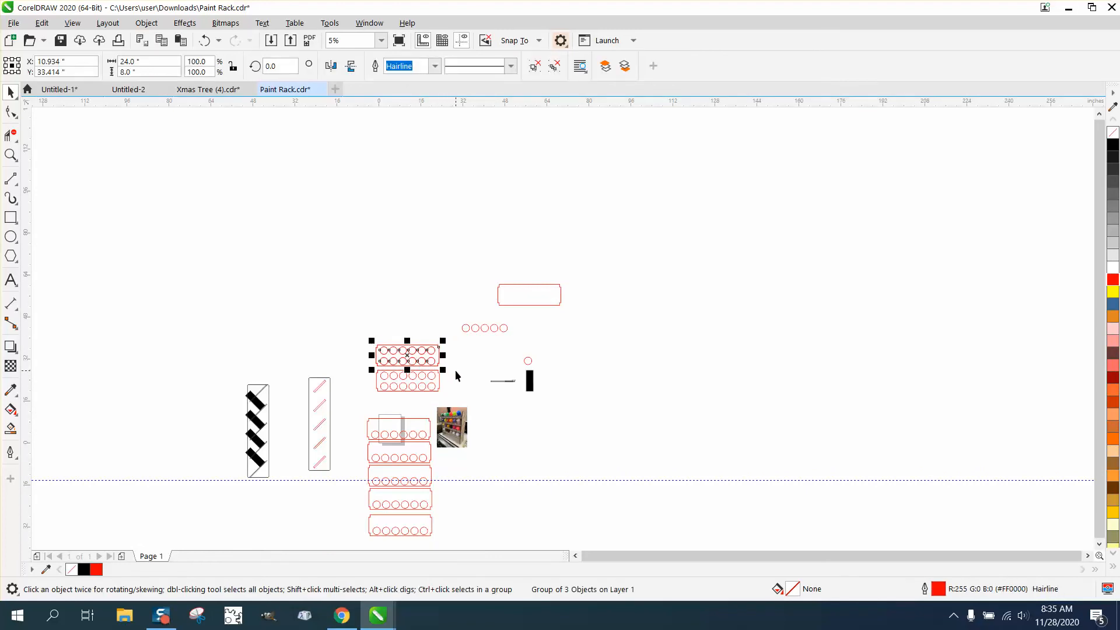
{"action": "key", "text": "Up"}
{"action": "key", "text": "Up"}
{"action": "key", "text": "Up"}
{"action": "key", "text": "Up"}
{"action": "key", "text": "Up"}
{"action": "key", "text": "Up"}
{"action": "key", "text": "Up"}
{"action": "key", "text": "Up"}
{"action": "key", "text": "Up"}
{"action": "key", "text": "Up"}
{"action": "key", "text": "Up"}
{"action": "key", "text": "Up"}
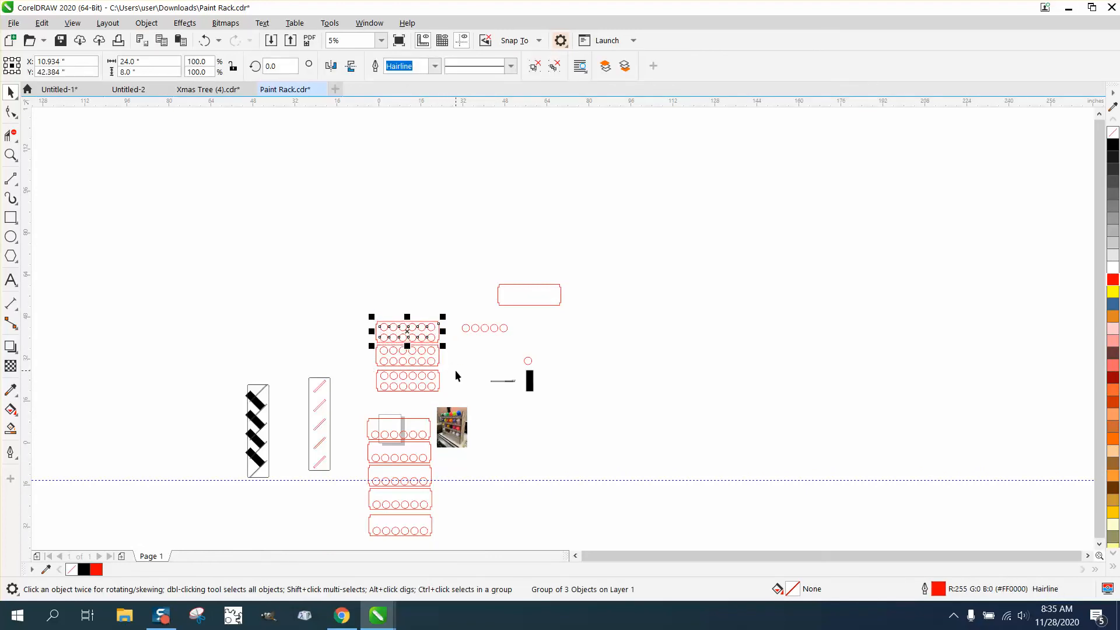
Step: Repeat the offset duplication of the two-row panel twice more, extending the stack upward, and clear the selection
{"action": "key", "text": "ctrl+d"}
{"action": "key", "text": "ctrl+d"}
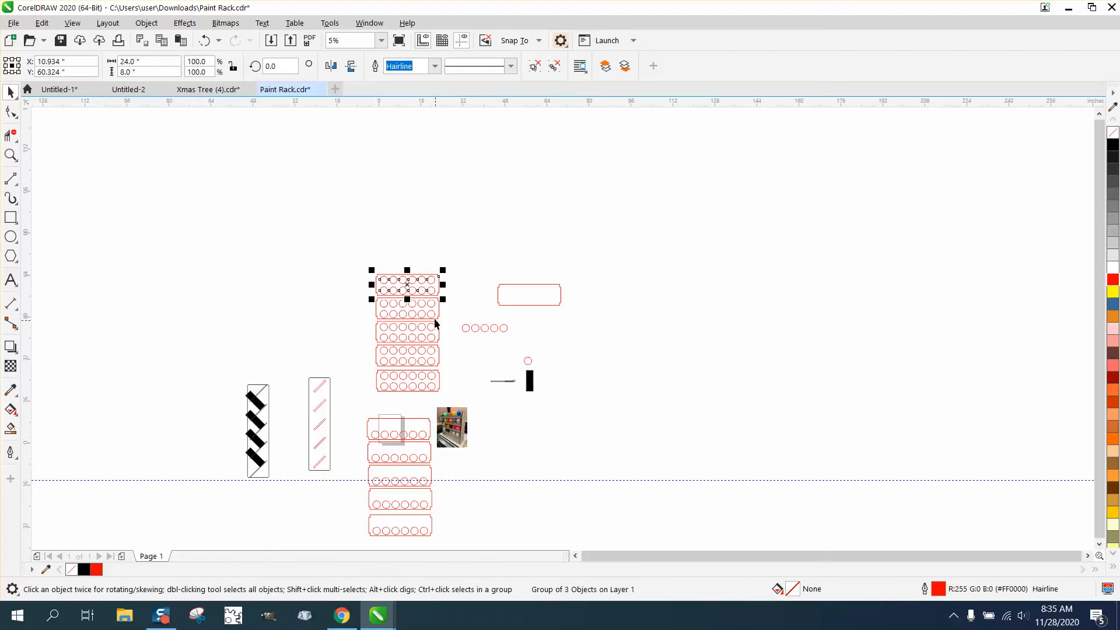
{"action": "left_click", "coordinate": [451, 238]}
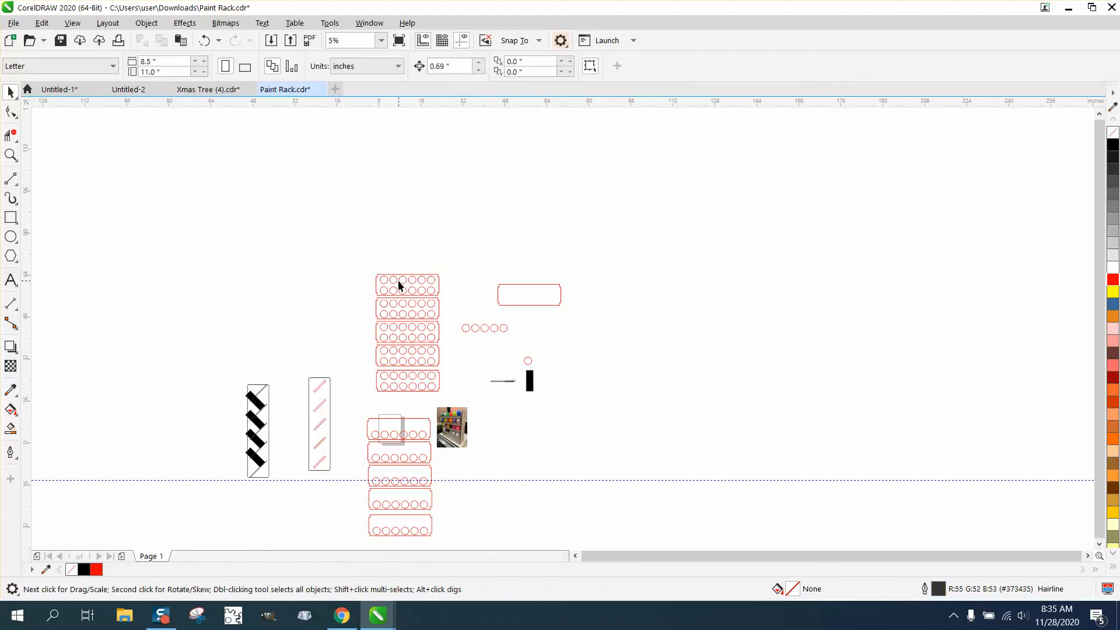
Step: Move the topmost two-row panel about 19 inches up, away from the stack, and give it a black outline
{"action": "left_click", "coordinate": [418, 418]}
{"action": "left_click_drag", "start_coordinate": [362, 266], "coordinate": [454, 299]}
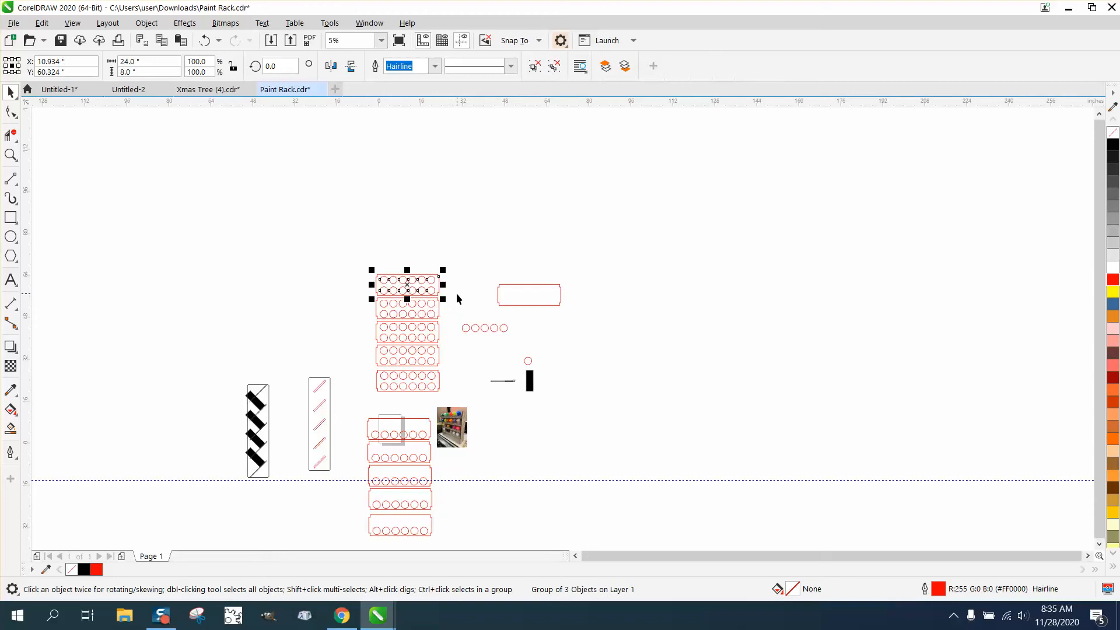
{"action": "left_click_drag", "start_coordinate": [407, 284], "coordinate": [412, 234]}
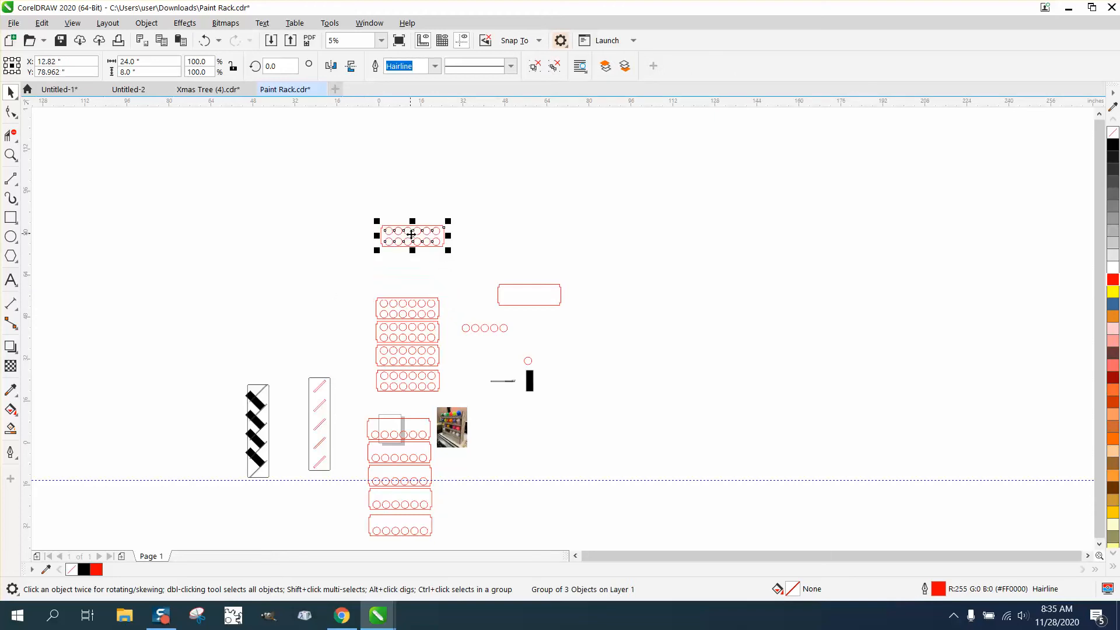
{"action": "right_click", "coordinate": [1113, 149]}
Step: Move the uppermost single-row panel from the lower stack to just above the black two-row panel
{"action": "left_click", "coordinate": [411, 423]}
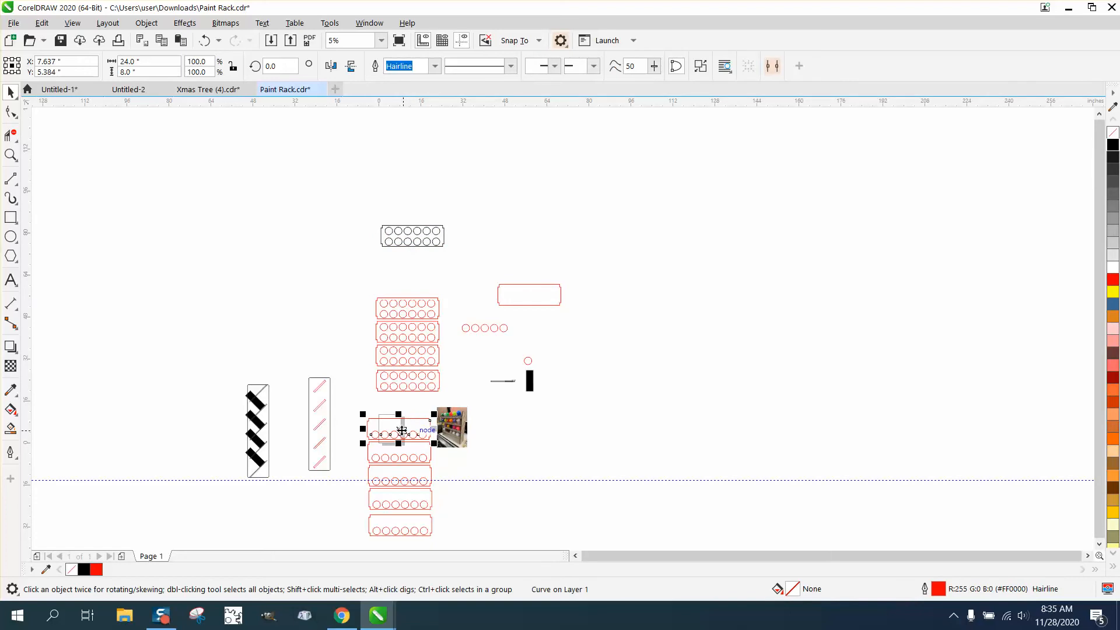
{"action": "left_click_drag", "start_coordinate": [402, 430], "coordinate": [417, 212]}
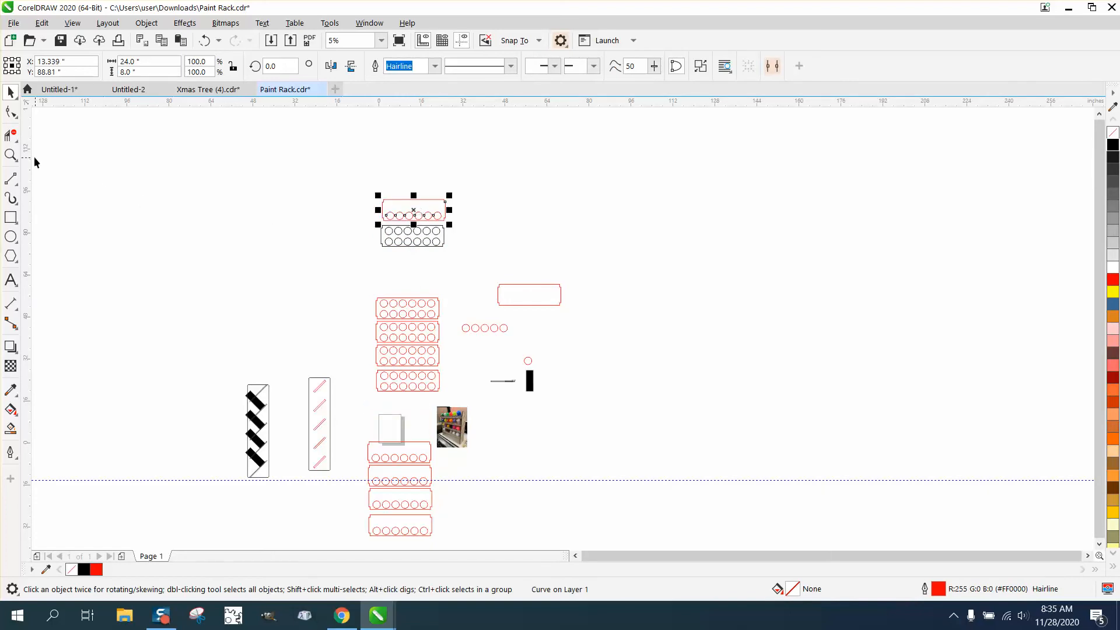
{"action": "left_click", "coordinate": [10, 154]}
{"action": "left_click_drag", "start_coordinate": [363, 186], "coordinate": [573, 279]}
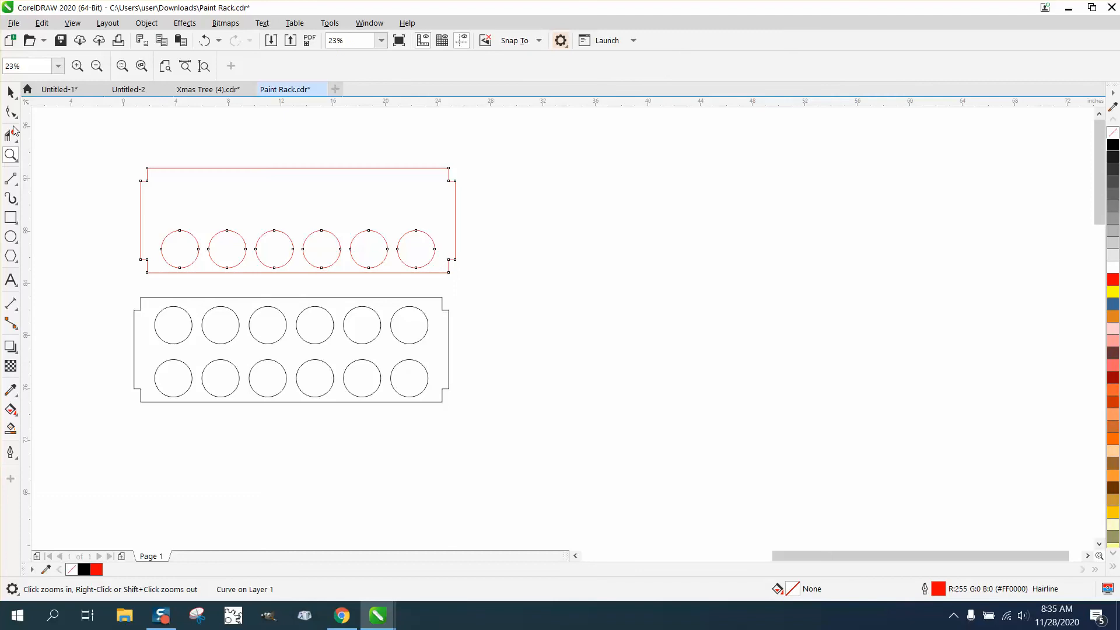
Step: Move the black two-row panel onto the red single-row panel so that their centers coincide
{"action": "left_click", "coordinate": [16, 95]}
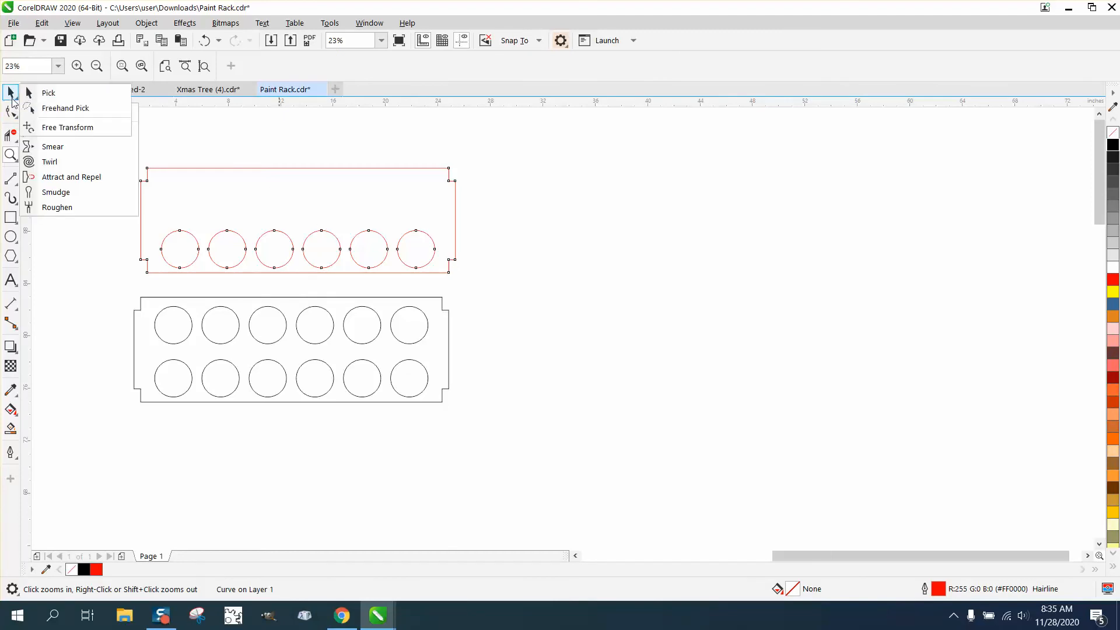
{"action": "left_click", "coordinate": [12, 98]}
{"action": "left_click", "coordinate": [277, 173]}
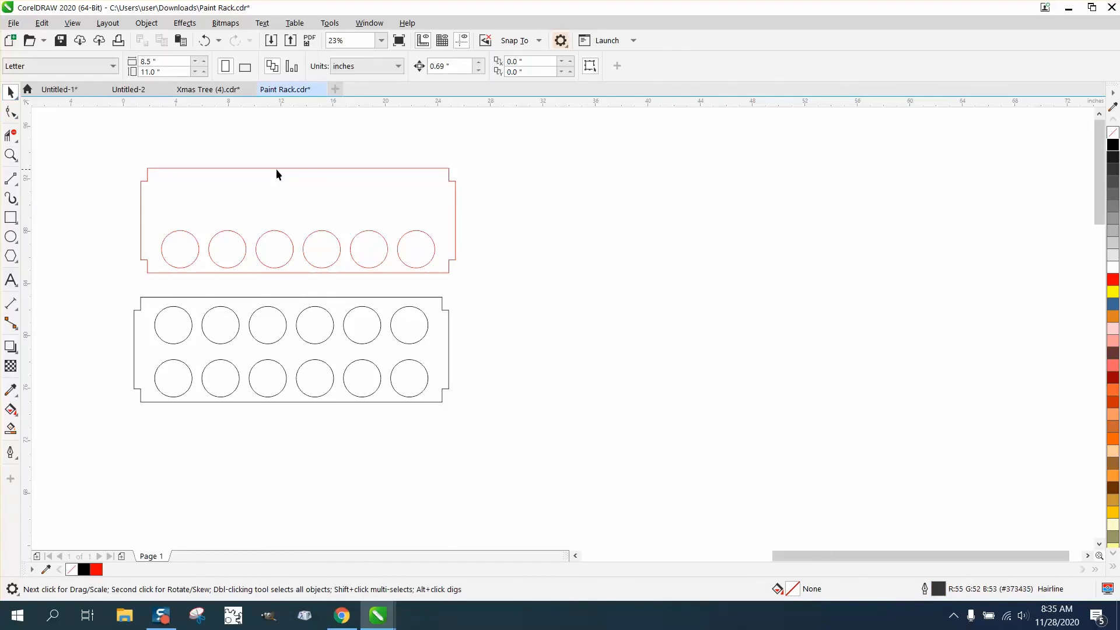
{"action": "left_click", "coordinate": [295, 298]}
{"action": "left_click_drag", "start_coordinate": [294, 352], "coordinate": [300, 220]}
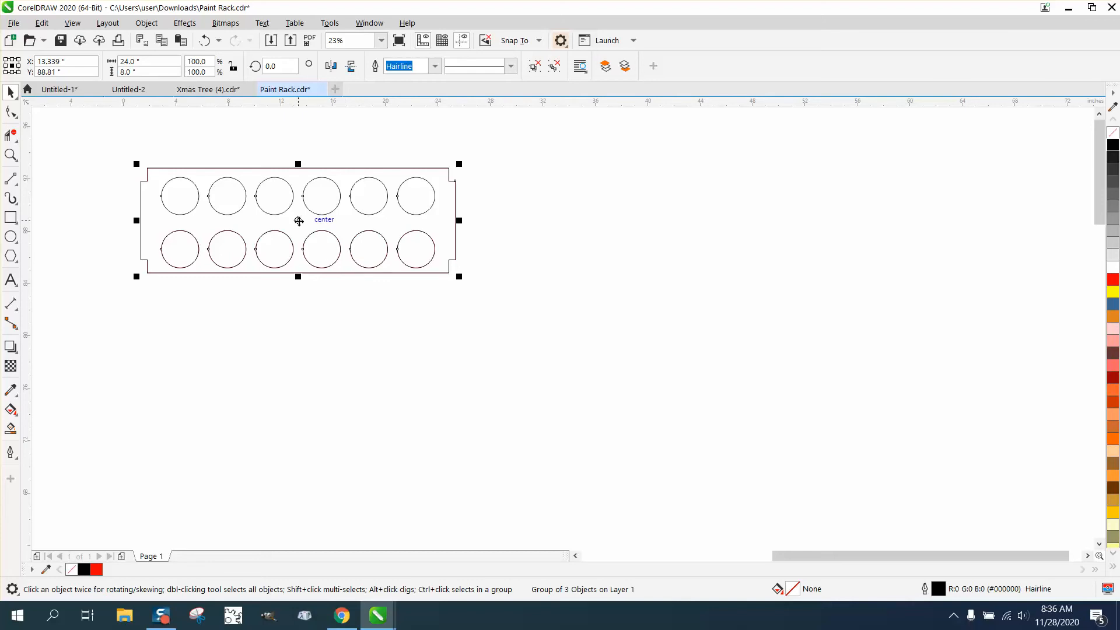
Step: Set the nudge distance to 8 inches and nudge the black two-row panel down off the single-row panel
{"action": "left_click", "coordinate": [488, 187]}
{"action": "left_click", "coordinate": [443, 66]}
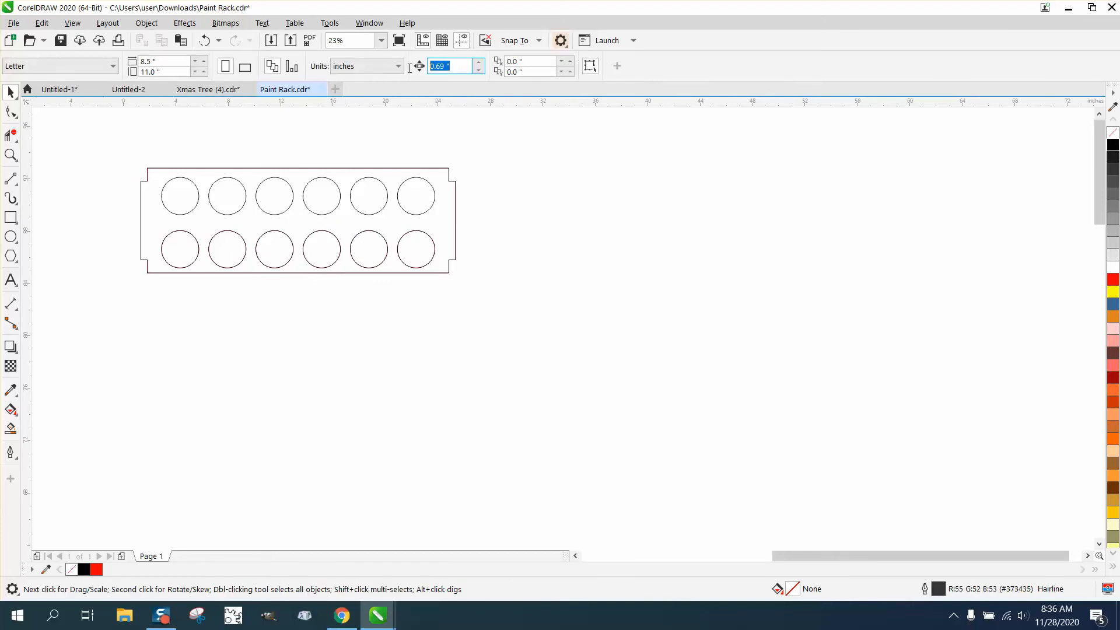
{"action": "type", "text": "8"}
{"action": "left_click", "coordinate": [434, 169]}
{"action": "key", "text": "Down"}
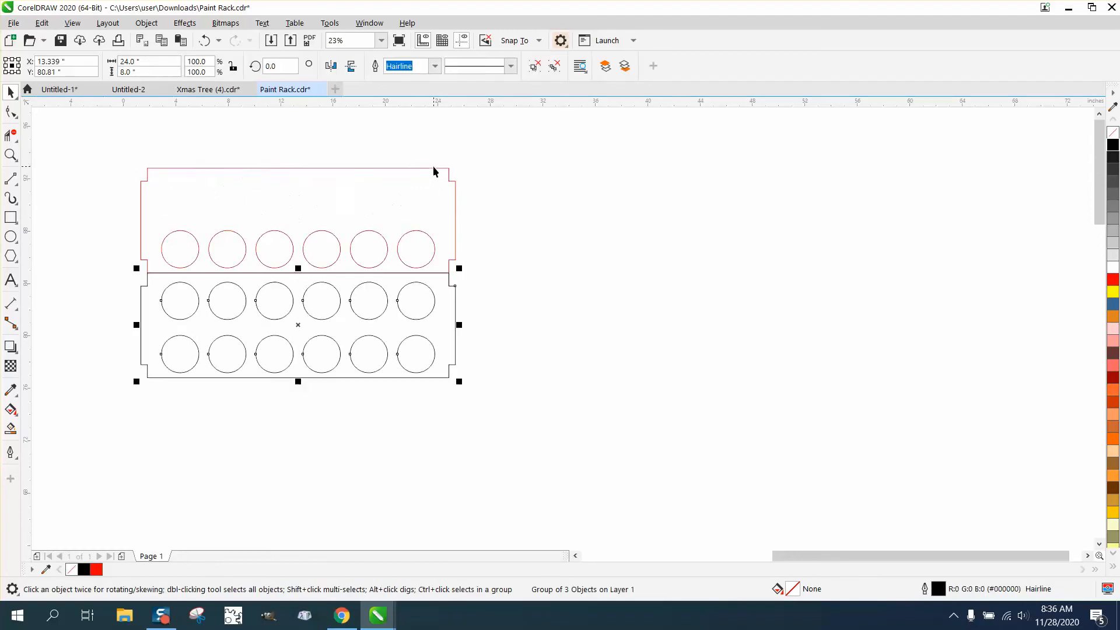
Step: Smart Fill the single-row panel around its holes with light orange (#FFCC99) and no outline
{"action": "left_click", "coordinate": [11, 430]}
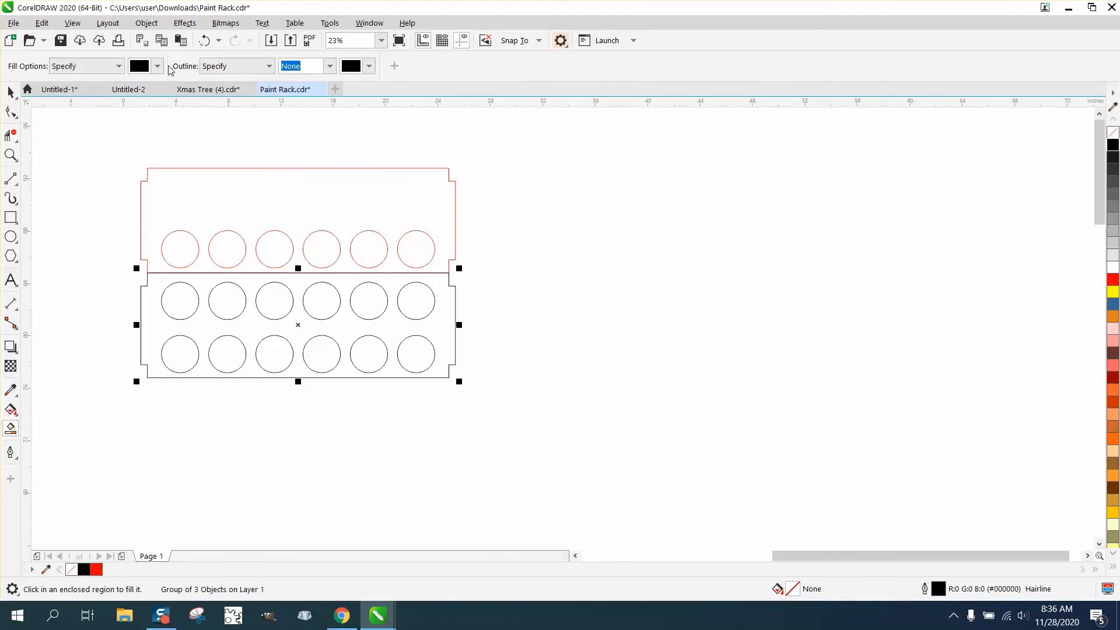
{"action": "left_click", "coordinate": [158, 66]}
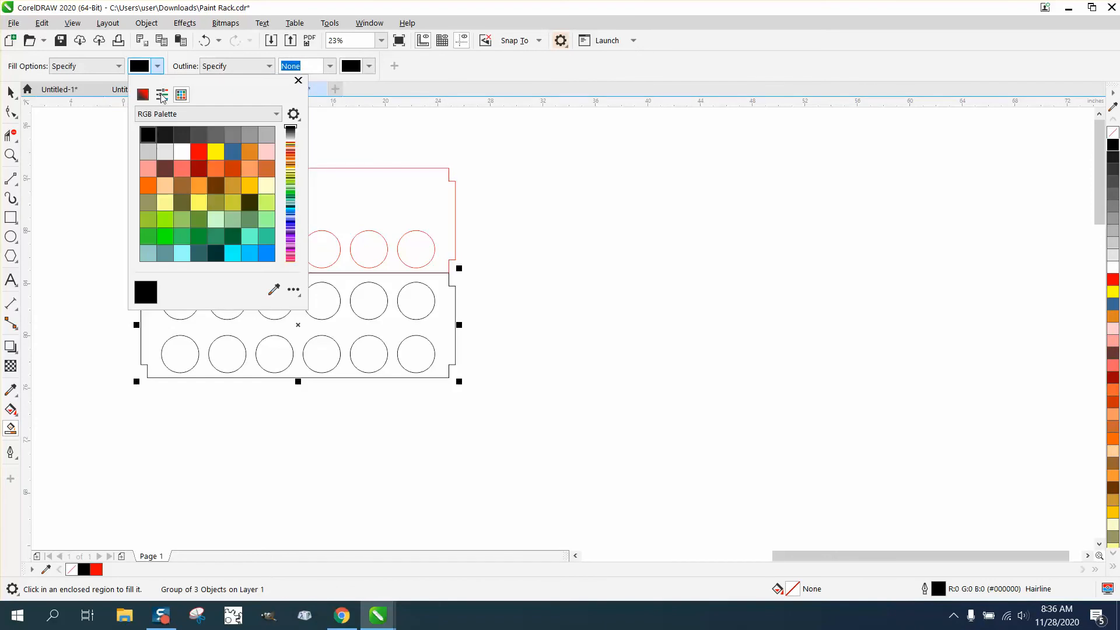
{"action": "left_click", "coordinate": [165, 185]}
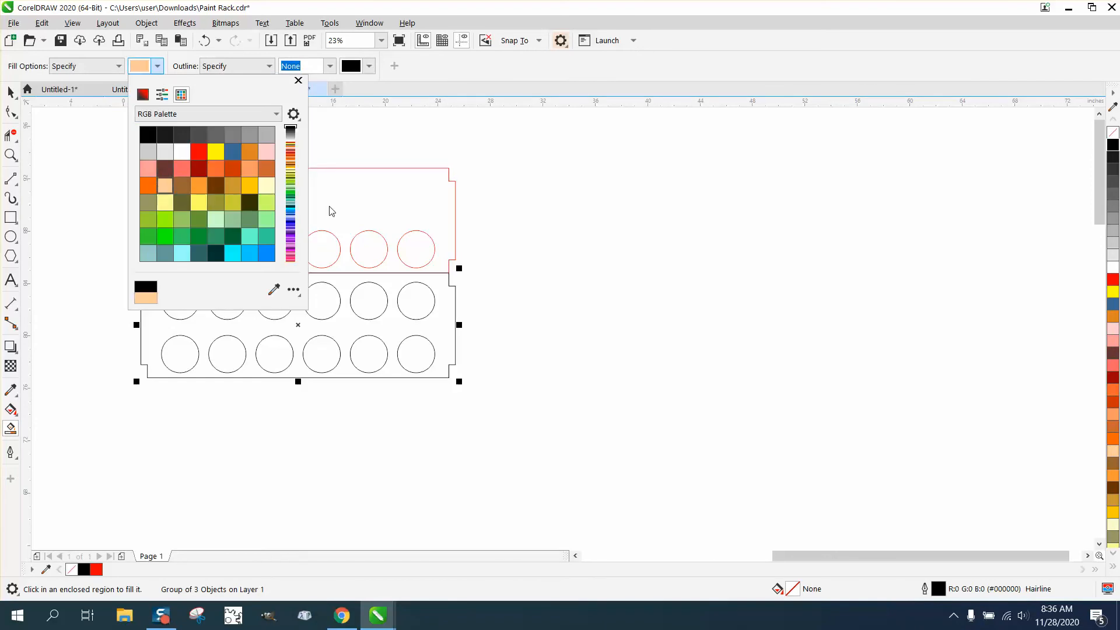
{"action": "left_click", "coordinate": [294, 191]}
{"action": "left_click", "coordinate": [11, 92]}
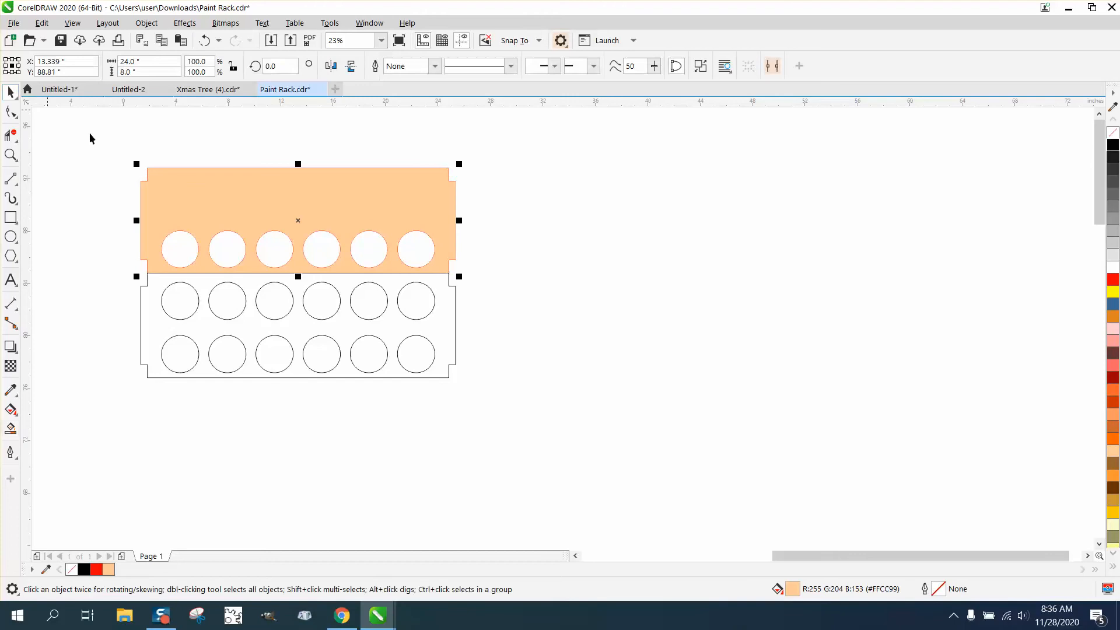
Step: Nudge the black two-row panel up 8 inches over the orange panel and order it to the front of the page
{"action": "left_click", "coordinate": [270, 317]}
{"action": "key", "text": "Up"}
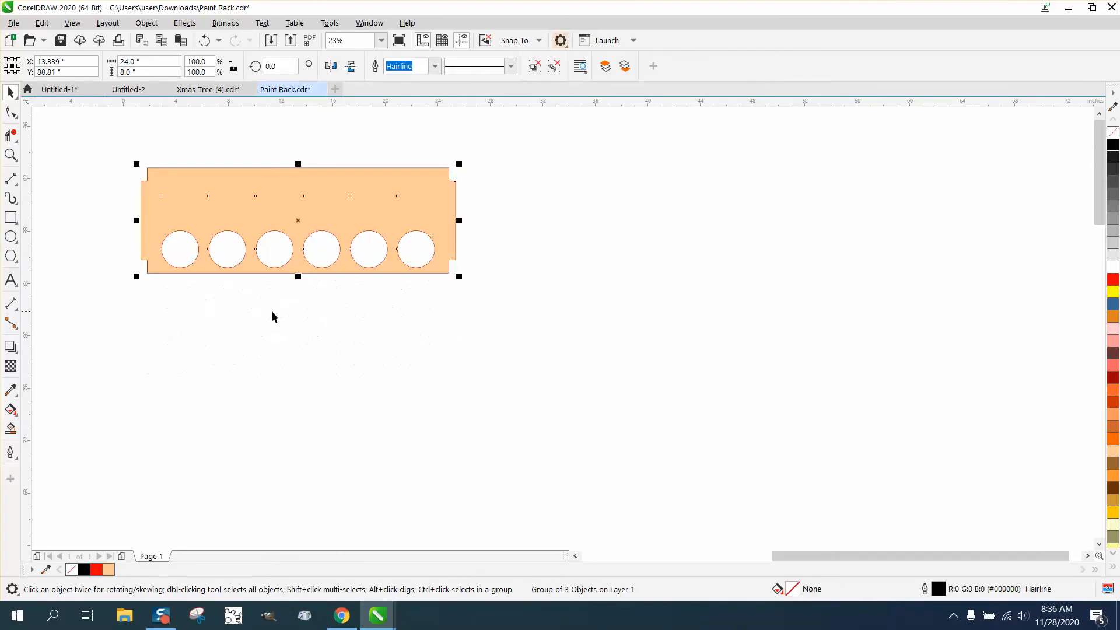
{"action": "left_click", "coordinate": [147, 23]}
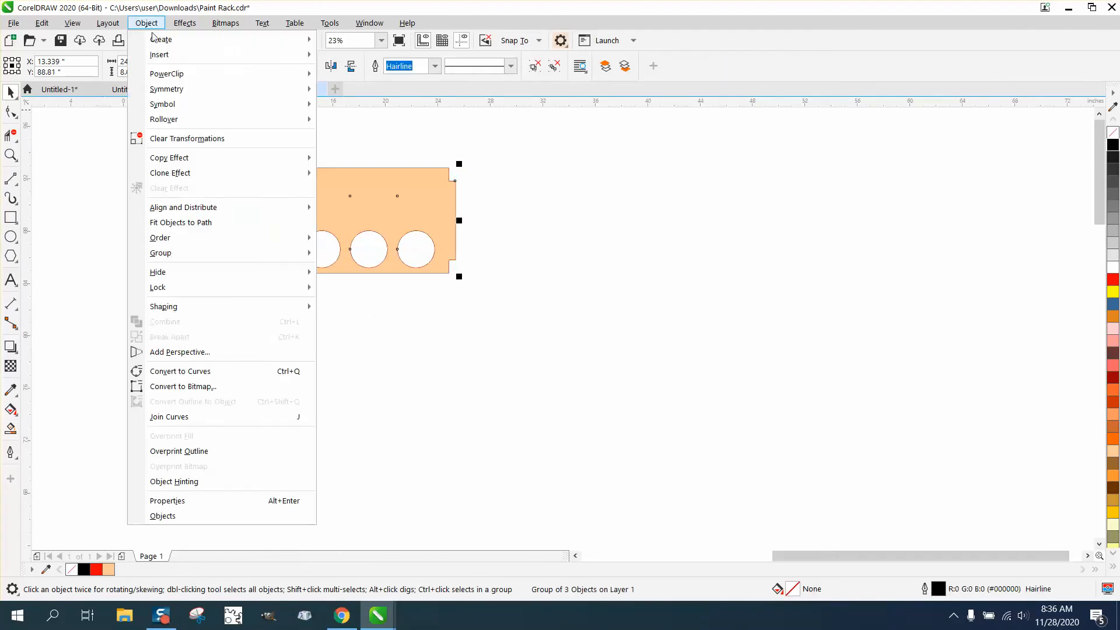
{"action": "mouse_move", "coordinate": [171, 237]}
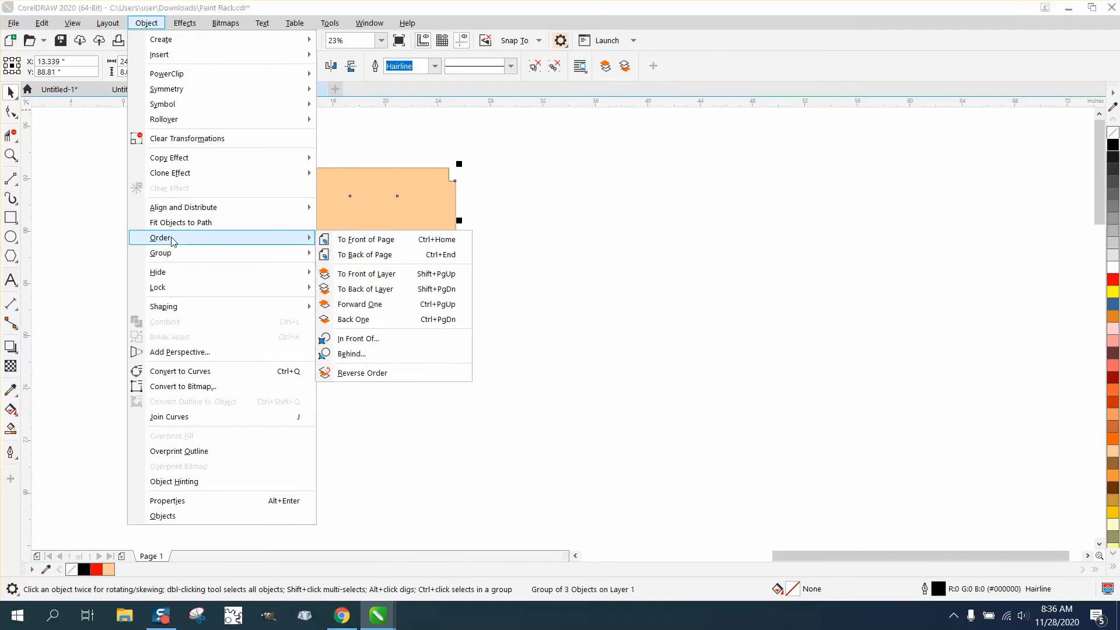
{"action": "left_click", "coordinate": [353, 239]}
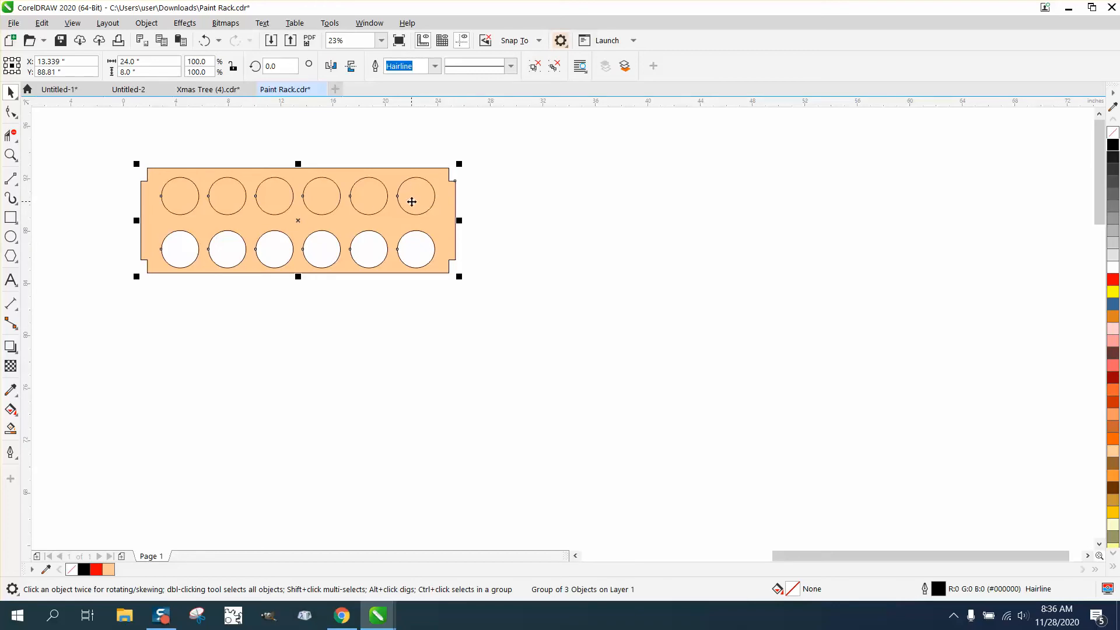
Step: Examine how the cans sit in the shelves in the paint rack photo, and return to the overall layout
{"action": "scroll", "coordinate": [417, 200], "scroll_direction": "down", "scroll_amount": 3}
{"action": "scroll", "coordinate": [413, 210], "scroll_direction": "down", "scroll_amount": 2}
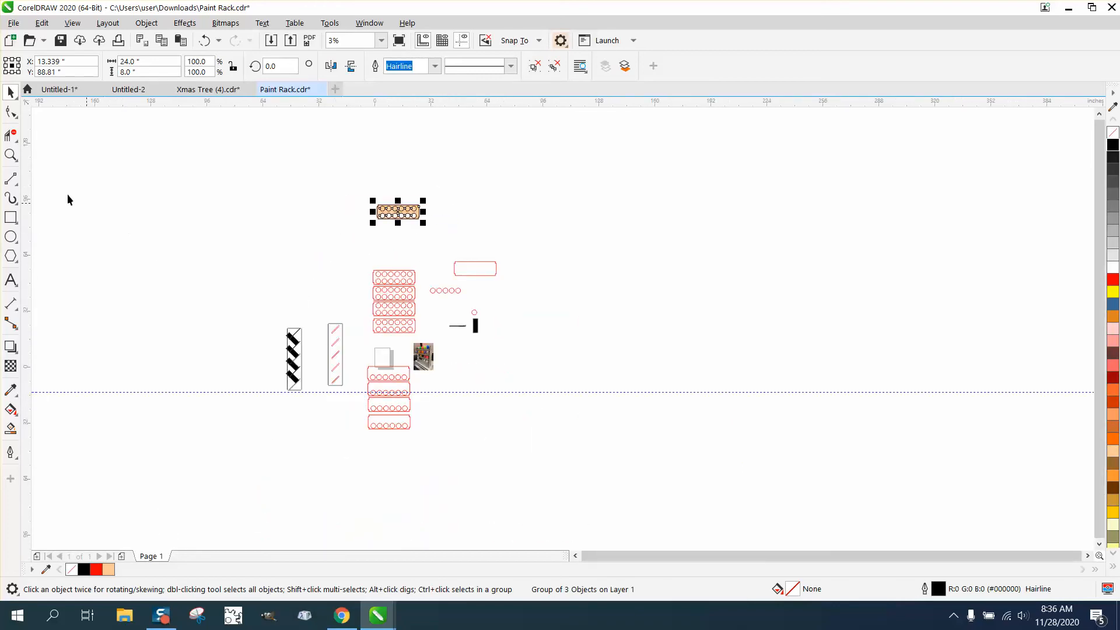
{"action": "left_click", "coordinate": [10, 155]}
{"action": "left_click_drag", "start_coordinate": [420, 355], "coordinate": [455, 381]}
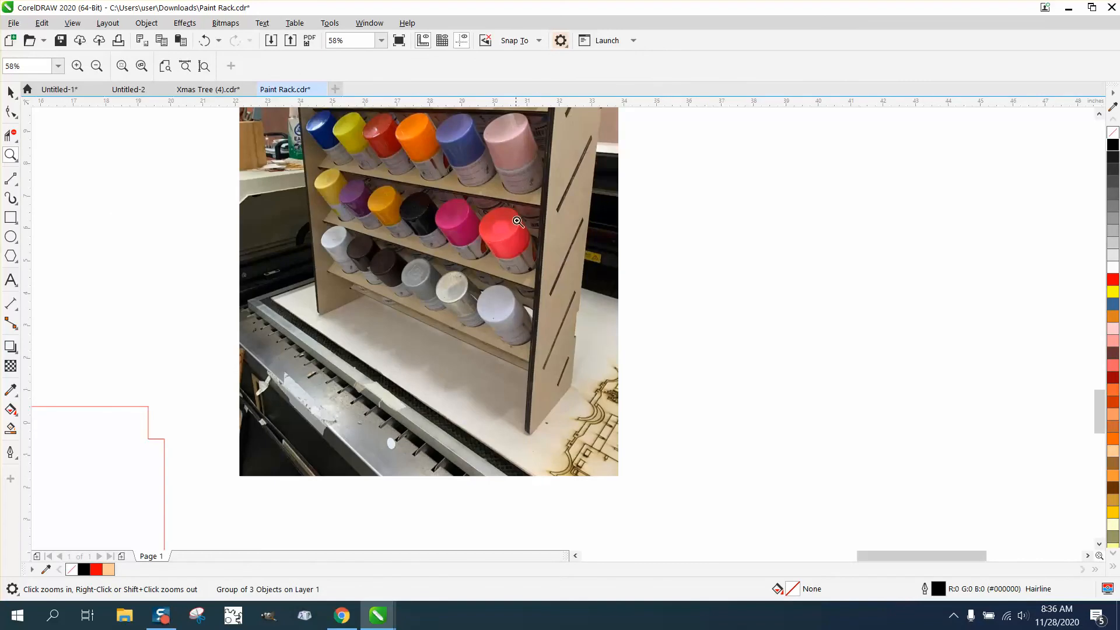
{"action": "left_click_drag", "start_coordinate": [498, 254], "coordinate": [589, 347]}
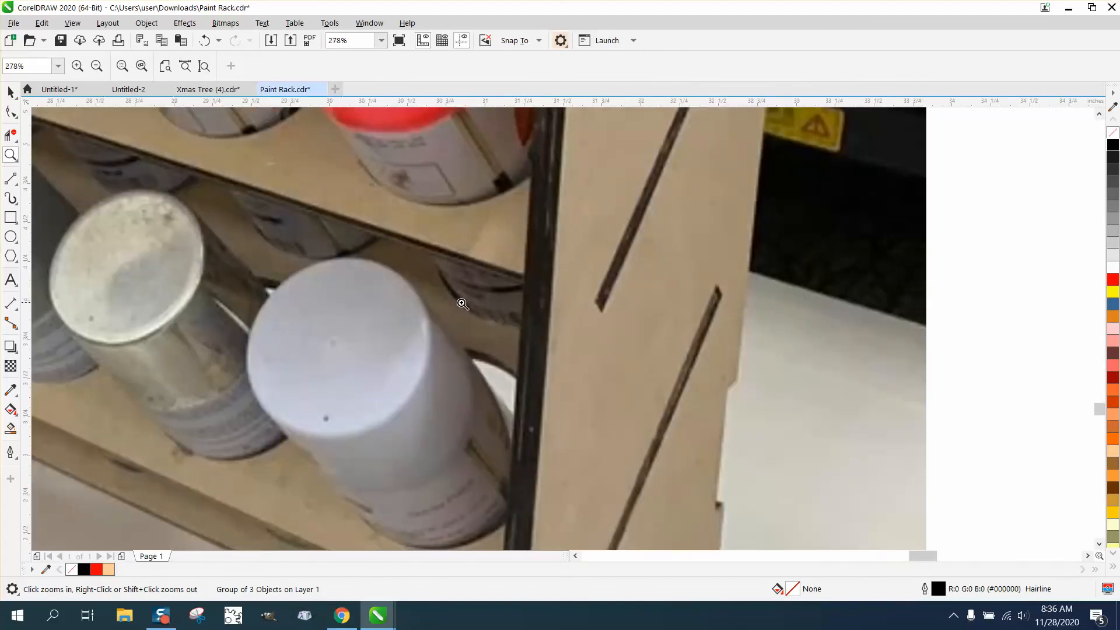
{"action": "scroll", "coordinate": [471, 302], "scroll_direction": "down", "scroll_amount": 7}
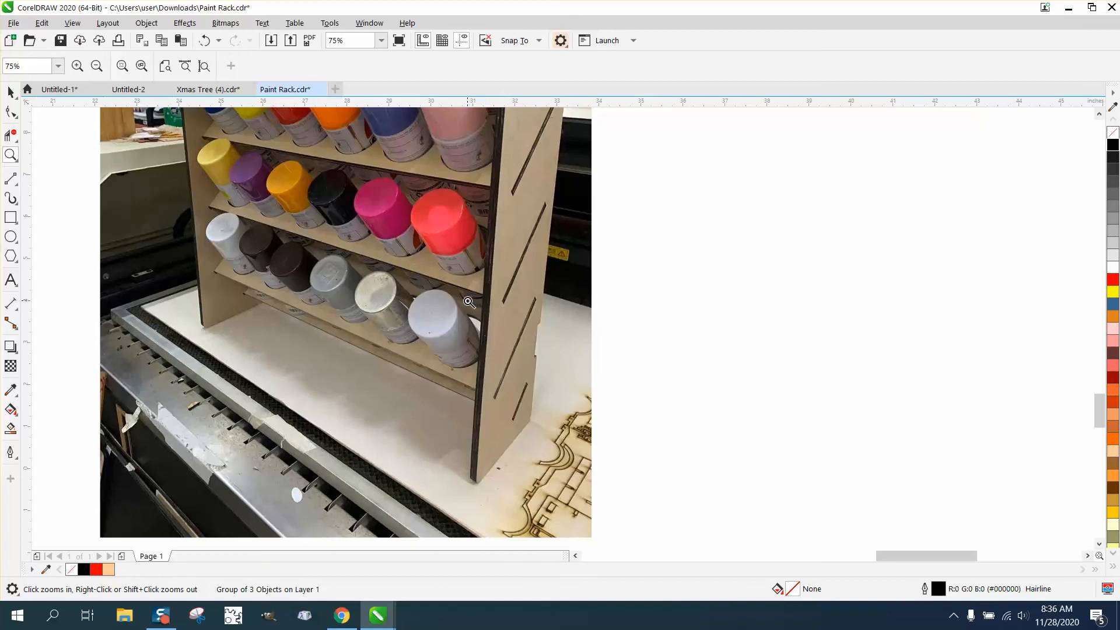
{"action": "scroll", "coordinate": [471, 299], "scroll_direction": "down", "scroll_amount": 2}
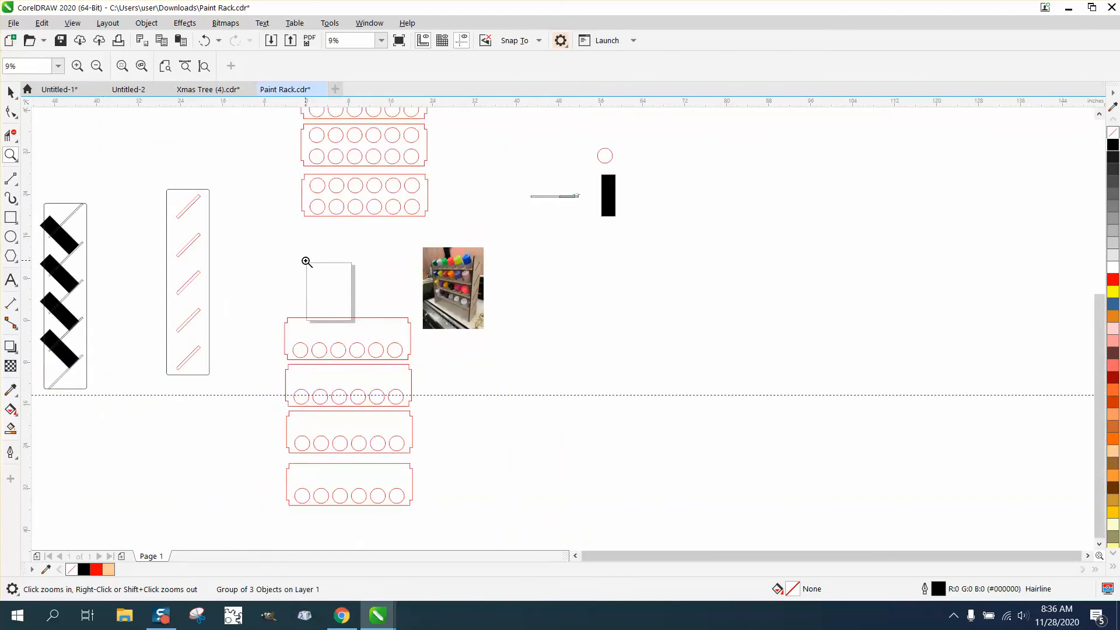
{"action": "scroll", "coordinate": [320, 263], "scroll_direction": "down", "scroll_amount": 2}
{"action": "left_click", "coordinate": [10, 92]}
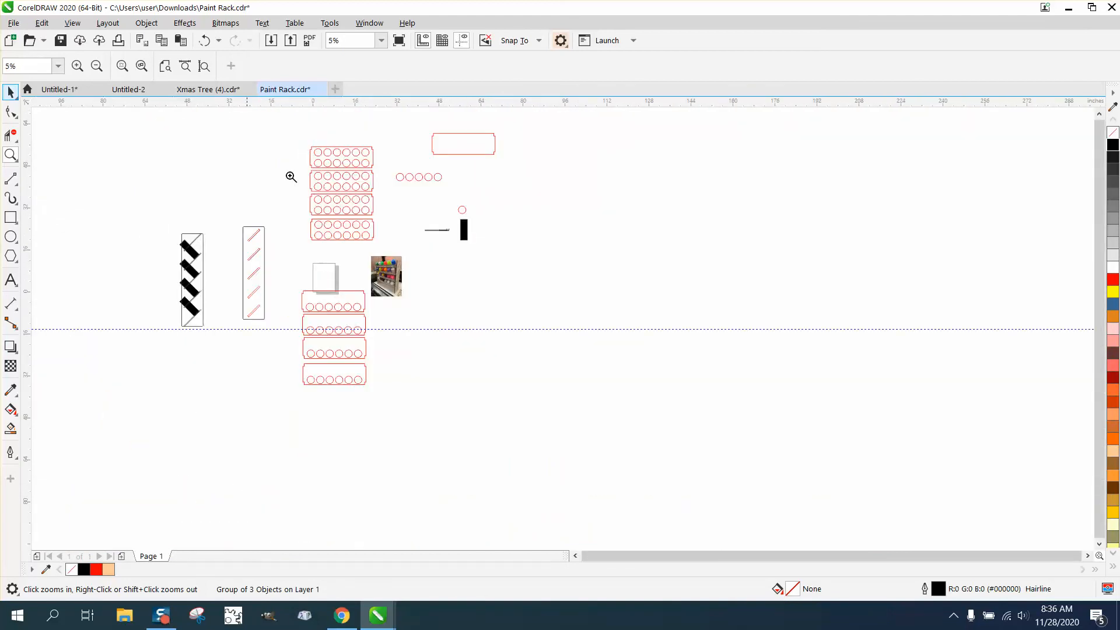
Step: Nudge the black two-row panel down 16 inches off the single-row panel and remove the single-row panel's orange fill
{"action": "scroll", "coordinate": [442, 235], "scroll_direction": "down", "scroll_amount": 2}
{"action": "left_click", "coordinate": [11, 154]}
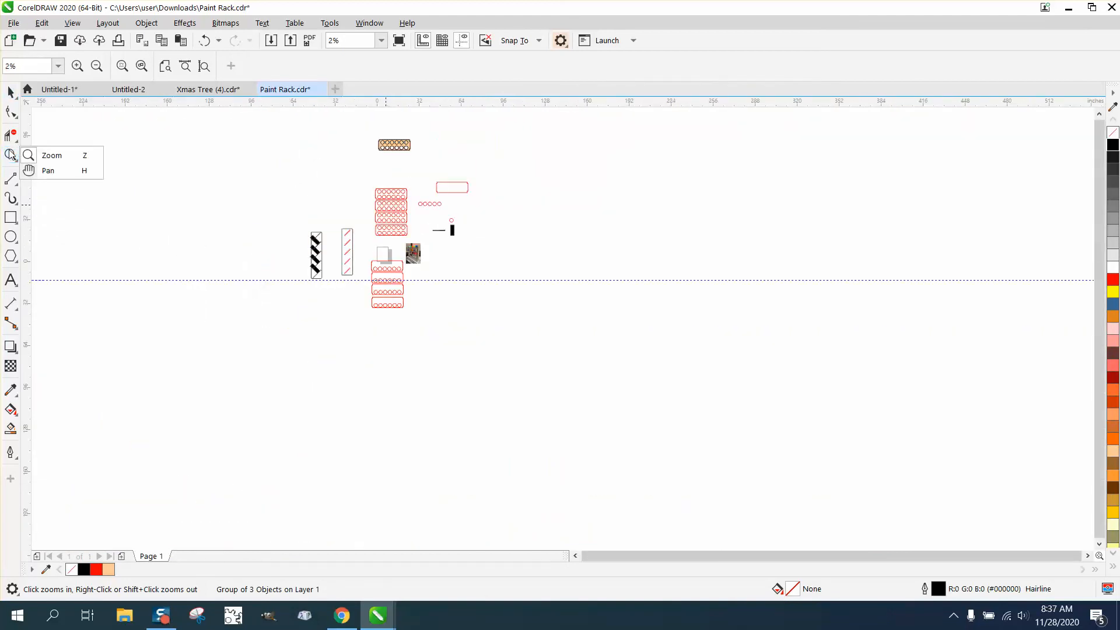
{"action": "left_click_drag", "start_coordinate": [359, 130], "coordinate": [465, 177]}
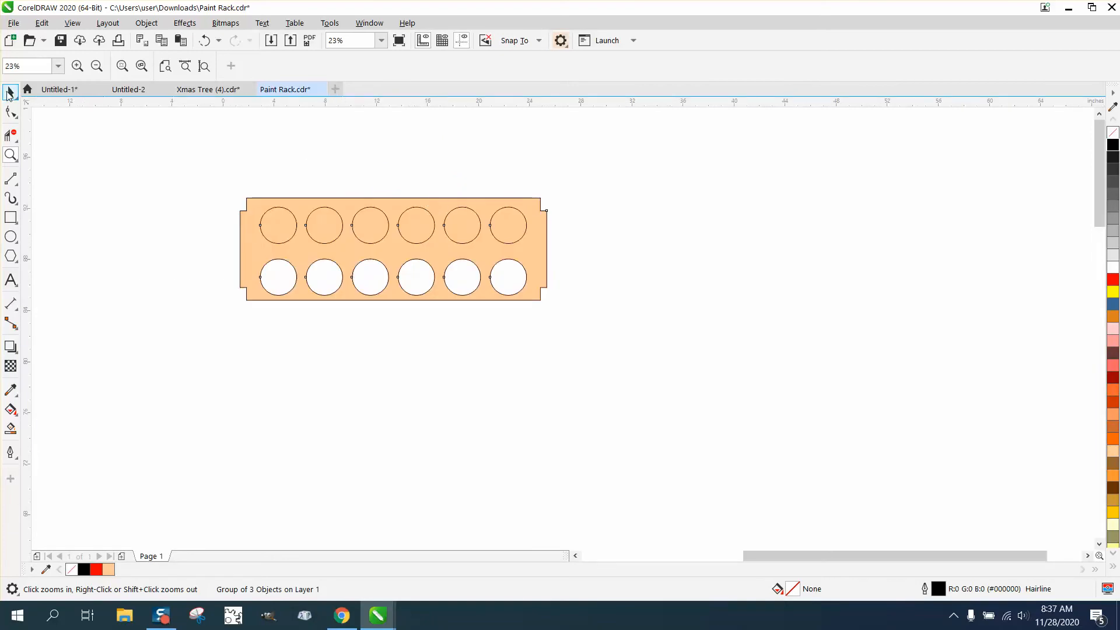
{"action": "left_click", "coordinate": [9, 92]}
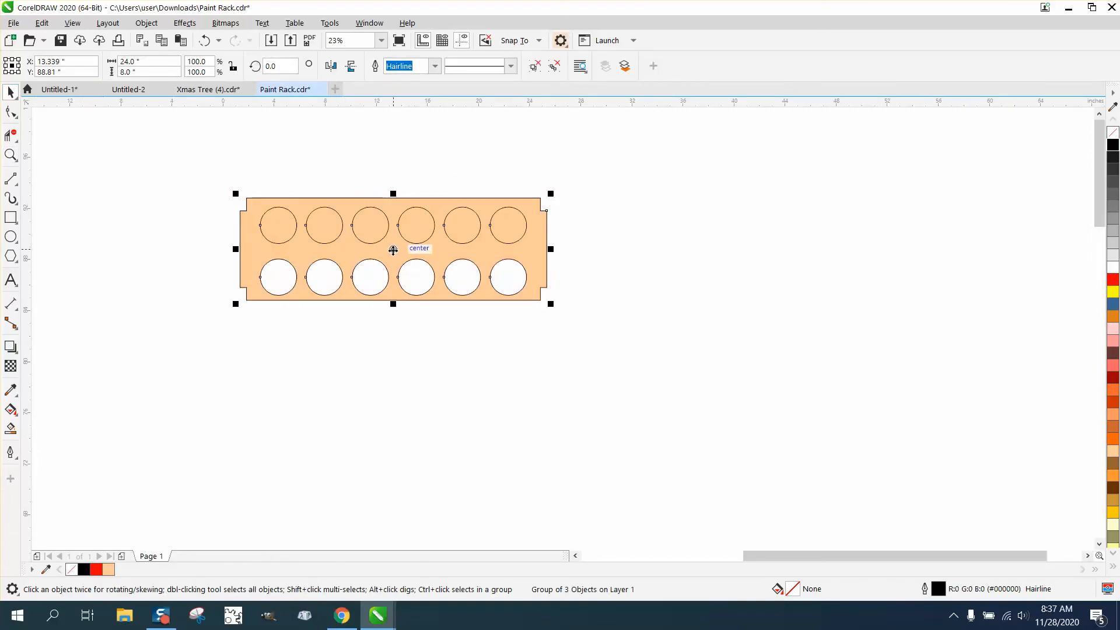
{"action": "key", "text": "Down"}
{"action": "key", "text": "Down"}
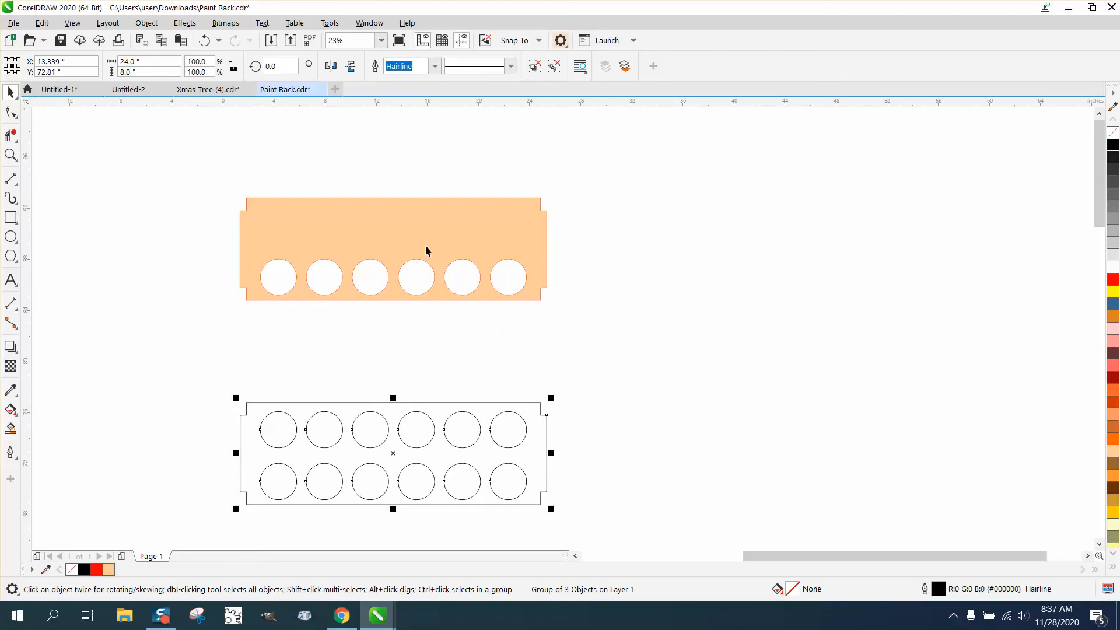
{"action": "left_click", "coordinate": [426, 251]}
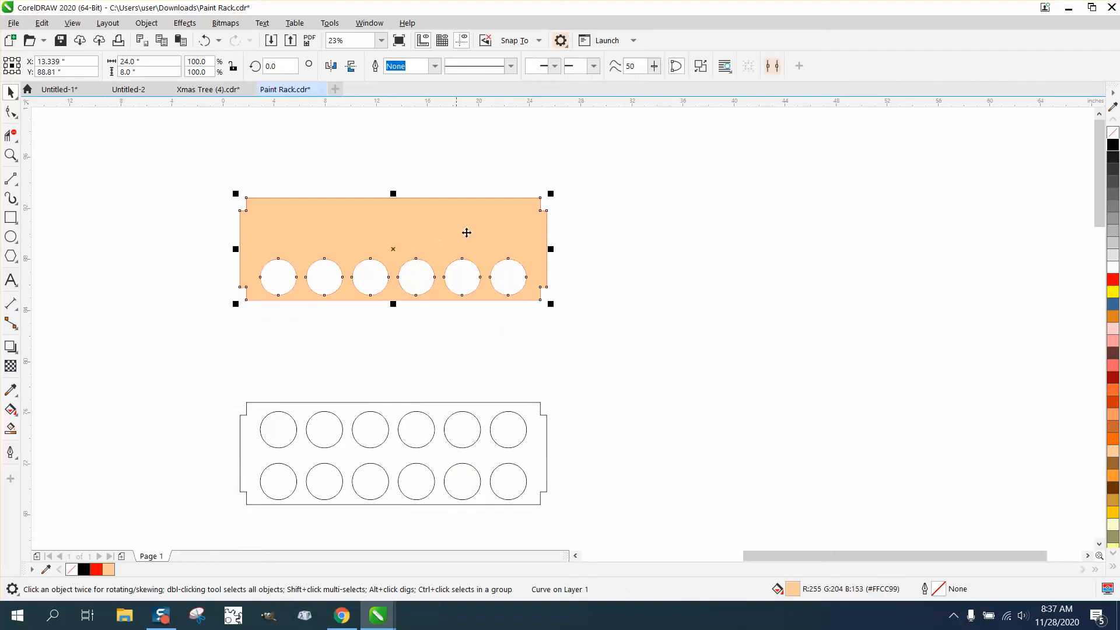
{"action": "left_click", "coordinate": [1113, 135]}
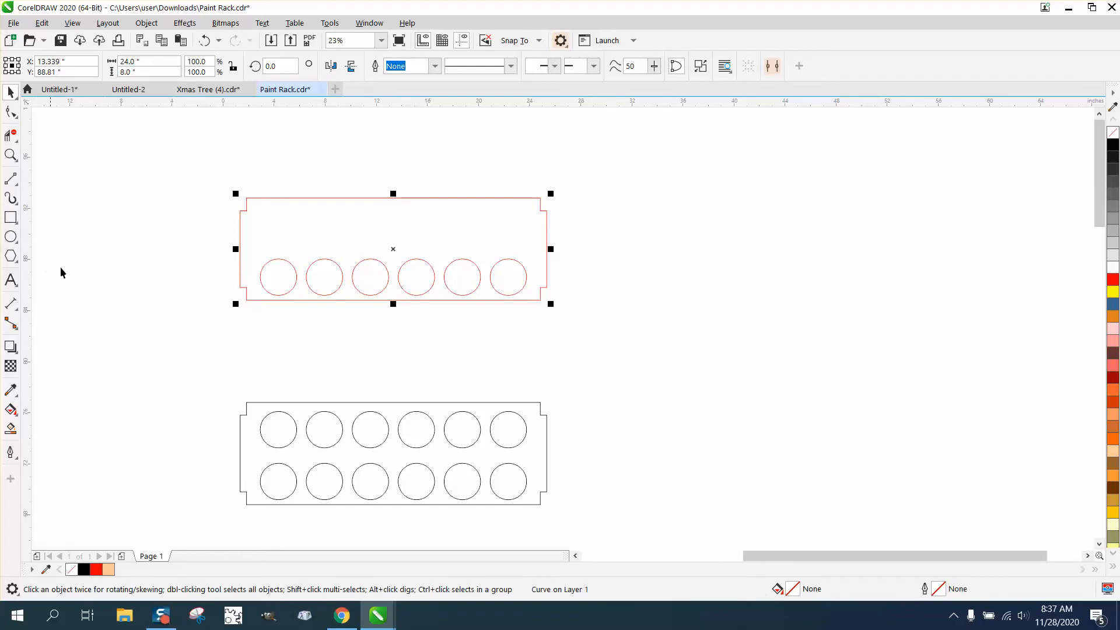
Step: Move the stack of red two-row panels and the loose parts beside it well to the right of the page
{"action": "scroll", "coordinate": [127, 285], "scroll_direction": "down", "scroll_amount": 2}
{"action": "scroll", "coordinate": [355, 373], "scroll_direction": "down", "scroll_amount": 4}
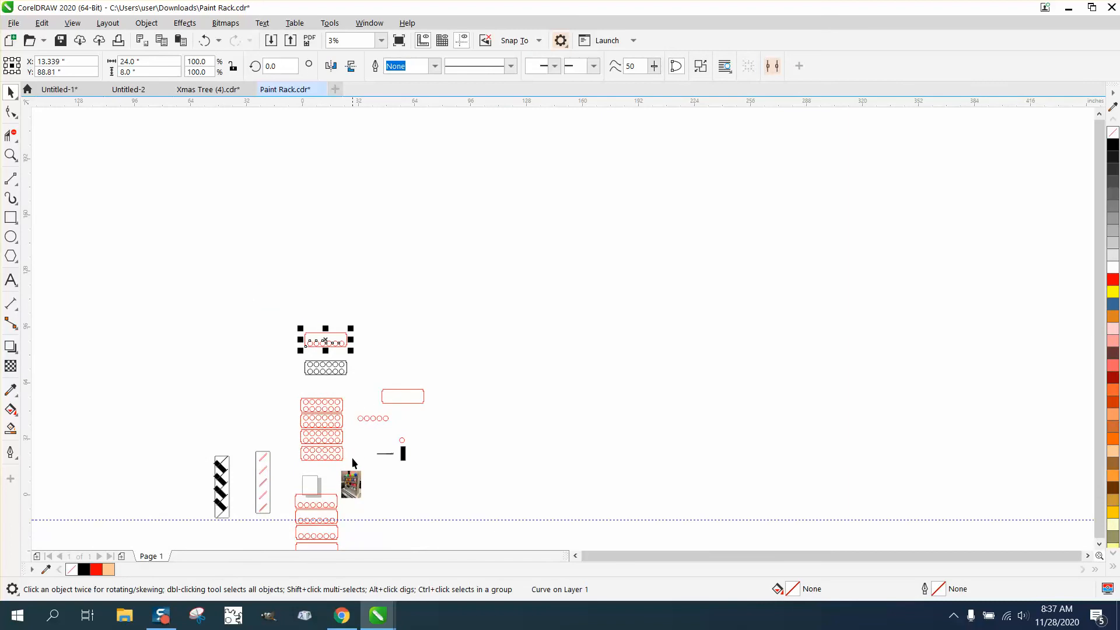
{"action": "left_click_drag", "start_coordinate": [286, 383], "coordinate": [461, 477]}
{"action": "left_click_drag", "start_coordinate": [366, 424], "coordinate": [531, 371]}
Step: Move the stack of single-row panels and the paint rack photo off the page to the empty area above the two-row panels
{"action": "scroll", "coordinate": [352, 455], "scroll_direction": "down", "scroll_amount": 1}
{"action": "left_click_drag", "start_coordinate": [317, 444], "coordinate": [391, 515]}
{"action": "left_click_drag", "start_coordinate": [353, 469], "coordinate": [436, 280]}
{"action": "left_click_drag", "start_coordinate": [333, 381], "coordinate": [373, 429]}
{"action": "left_click", "coordinate": [300, 340]}
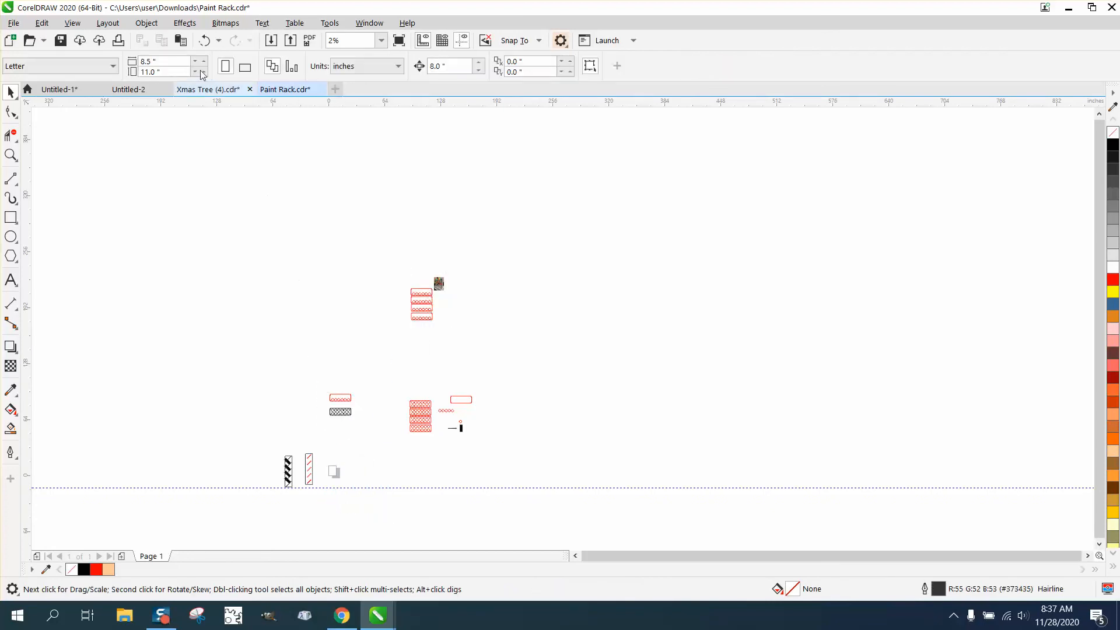
Step: Set the page size to 35.5 inches wide by 24 inches high
{"action": "left_click_drag", "start_coordinate": [168, 61], "coordinate": [88, 60]}
{"action": "type", "text": "35"}
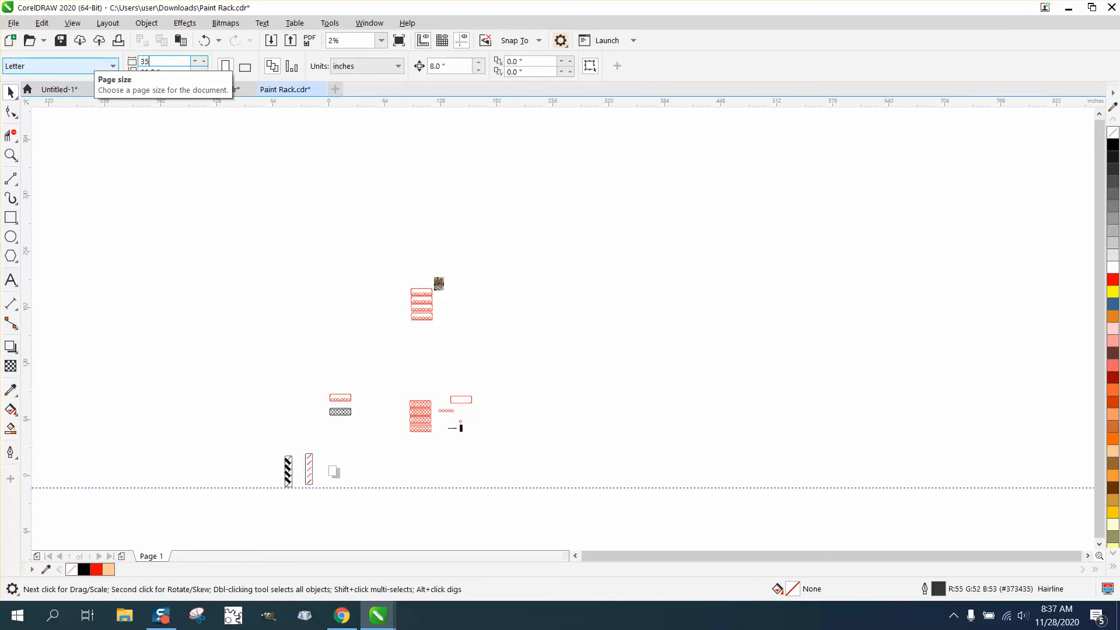
{"action": "key", "text": "Return"}
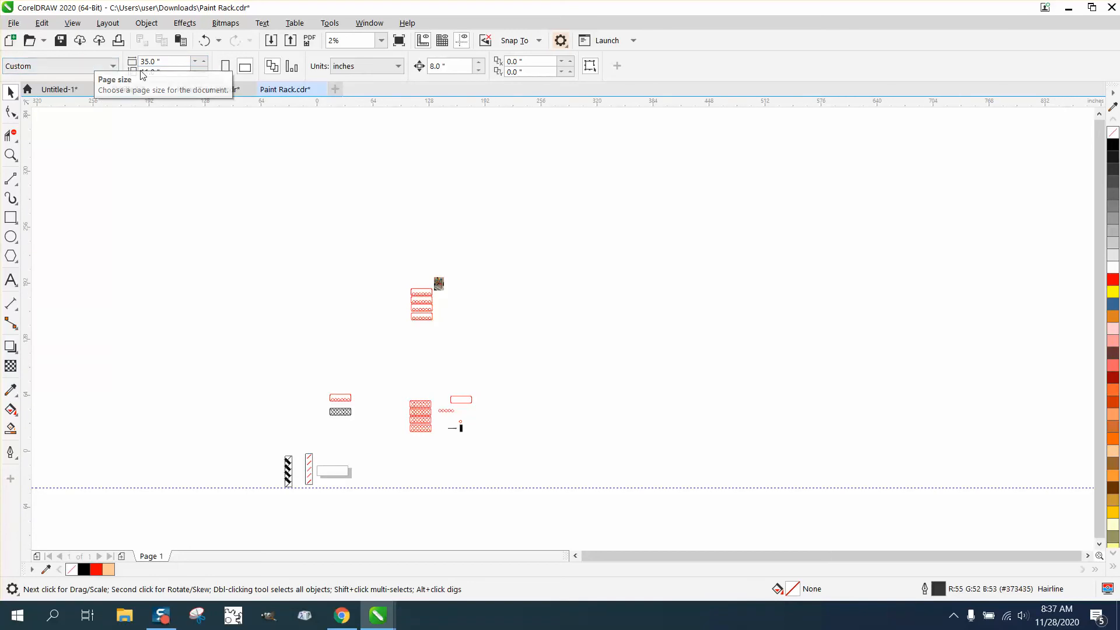
{"action": "left_click_drag", "start_coordinate": [167, 71], "coordinate": [122, 74]}
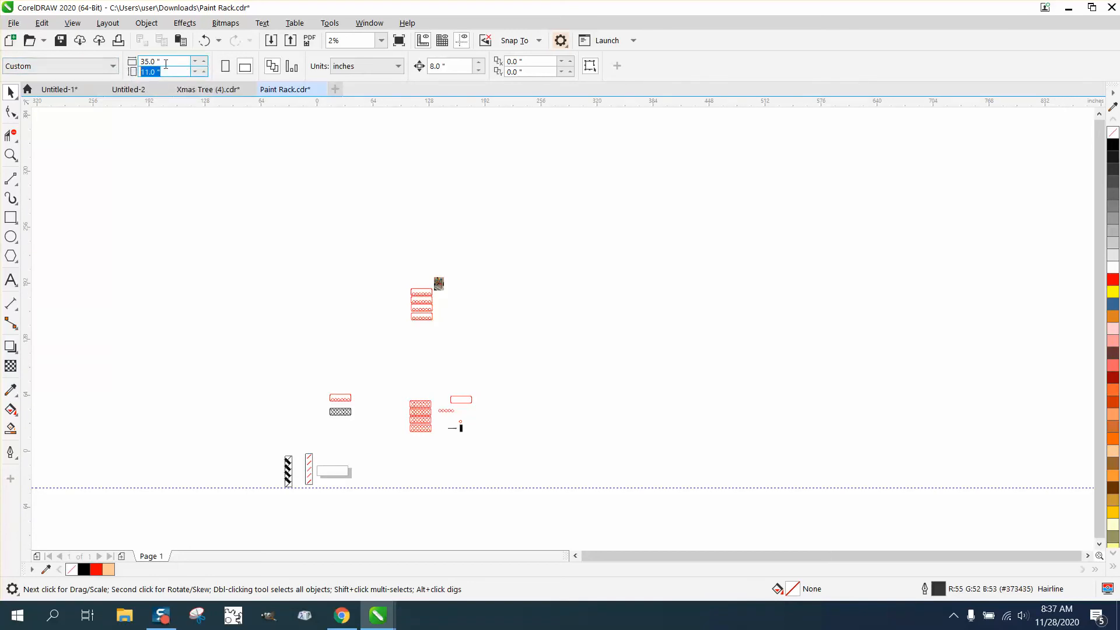
{"action": "key", "text": "shift+Tab"}
{"action": "type", "text": "3."}
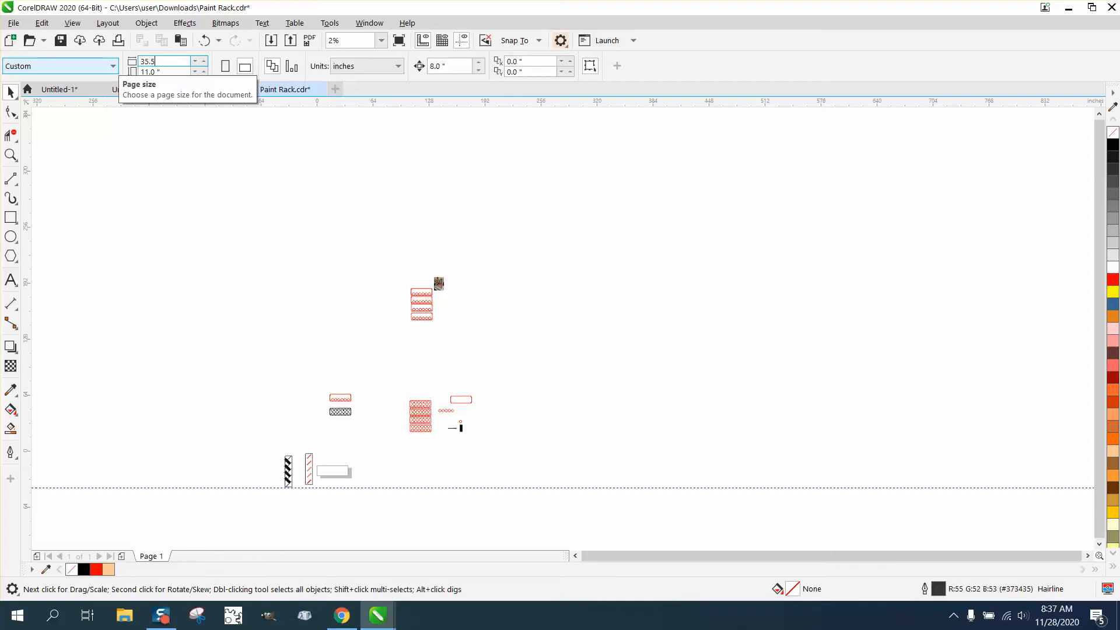
{"action": "key", "text": "Tab"}
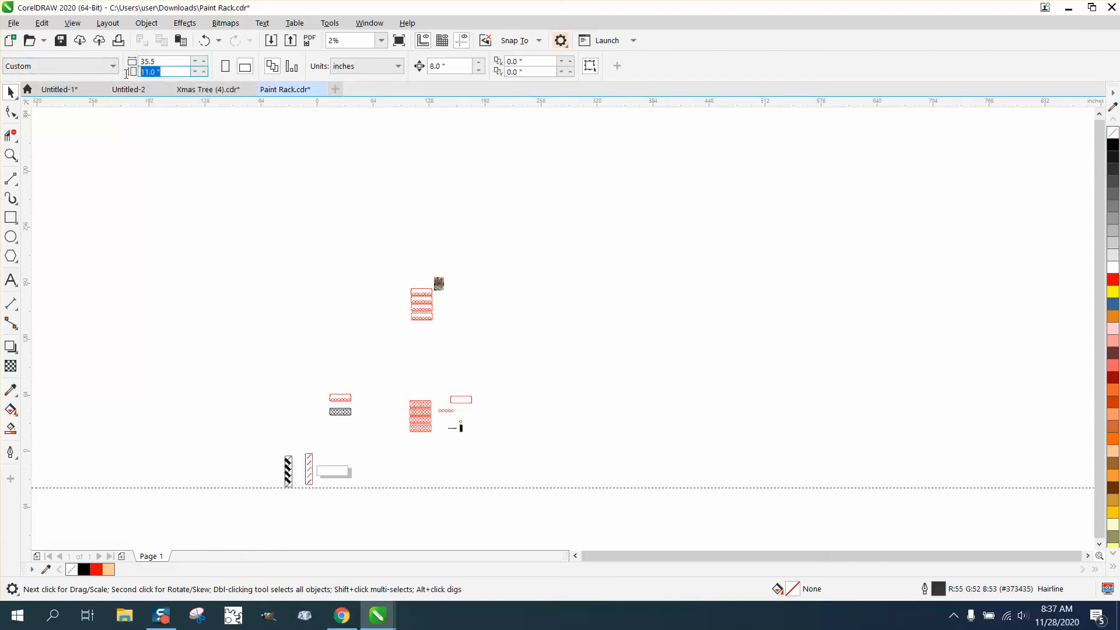
{"action": "type", "text": "24"}
{"action": "key", "text": "Return"}
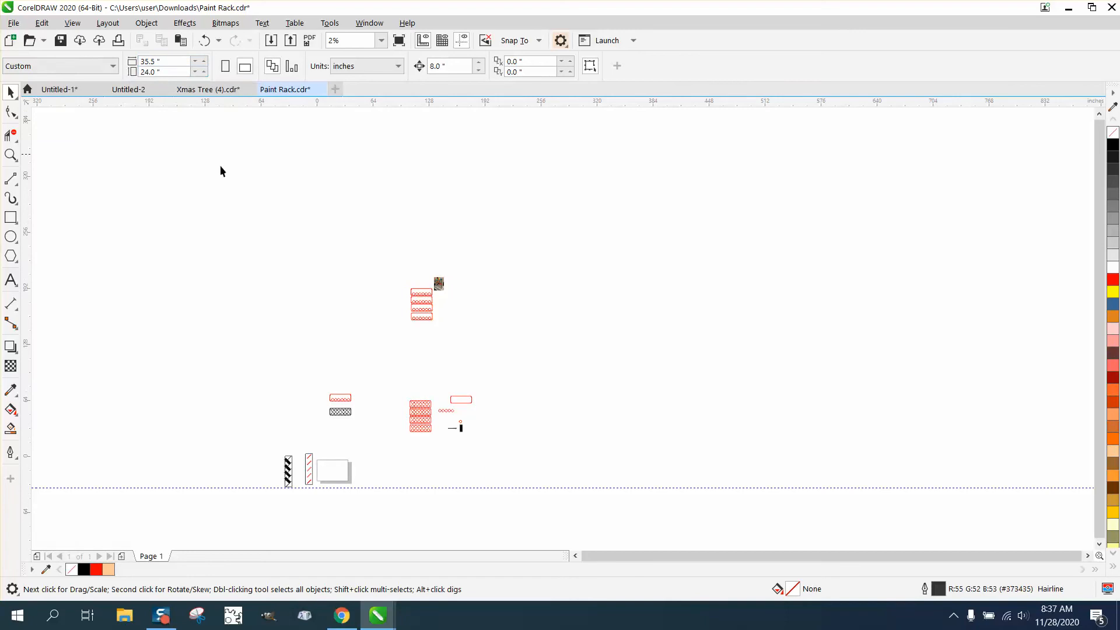
Step: Center the single-row panel's fill shape, which has no fill or outline, on the page and deselect it
{"action": "left_click", "coordinate": [11, 154]}
{"action": "left_click_drag", "start_coordinate": [307, 374], "coordinate": [407, 422]}
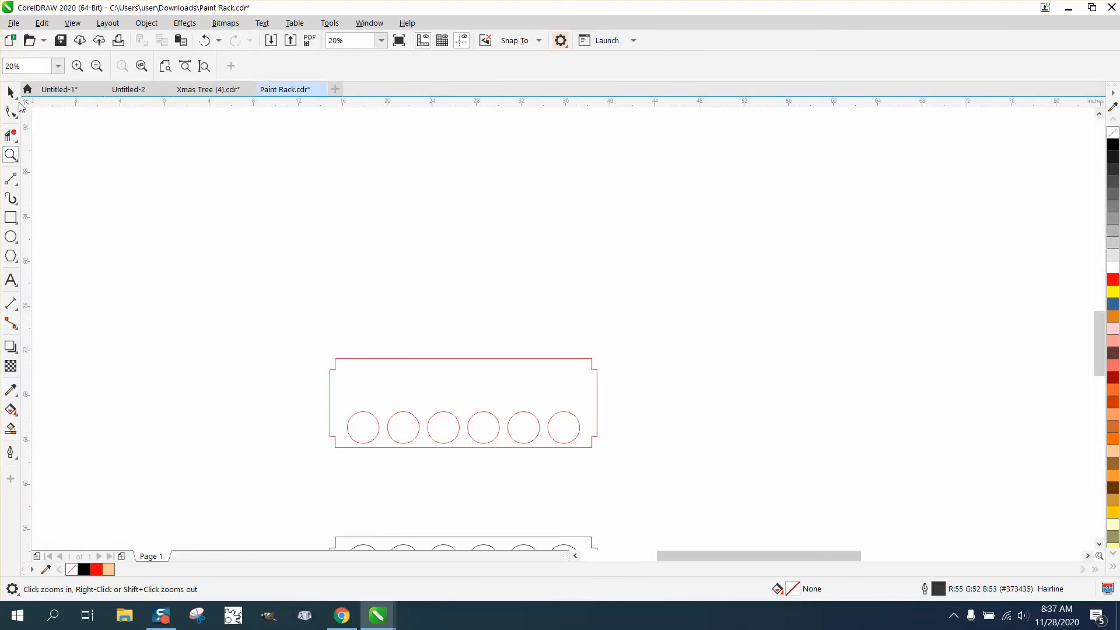
{"action": "left_click", "coordinate": [17, 99]}
{"action": "scroll", "coordinate": [288, 230], "scroll_direction": "down", "scroll_amount": 2}
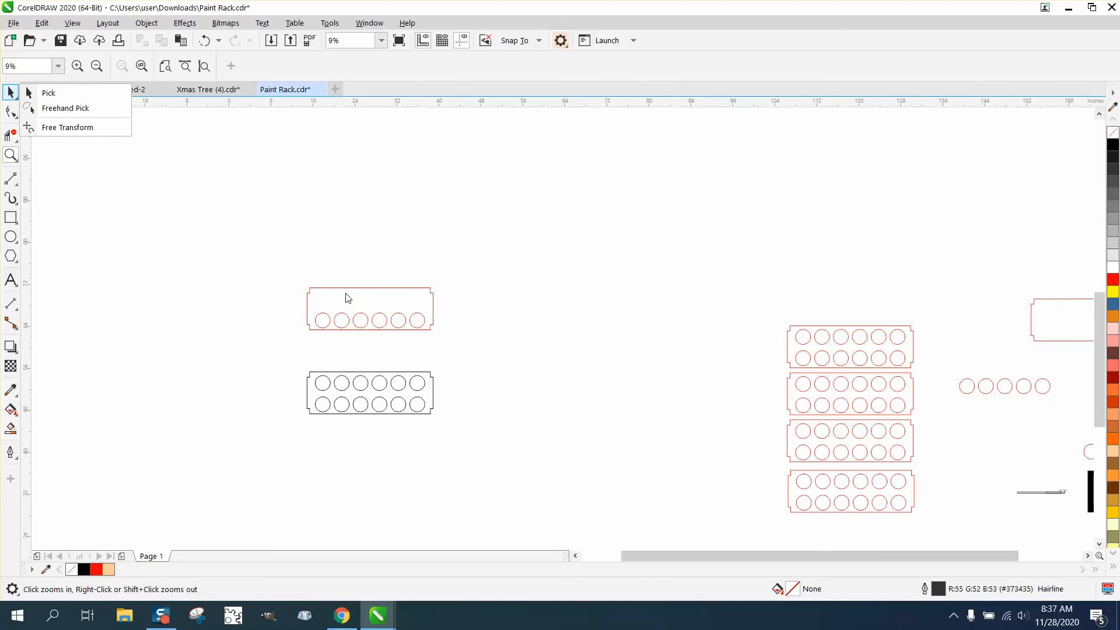
{"action": "scroll", "coordinate": [348, 286], "scroll_direction": "down", "scroll_amount": 1}
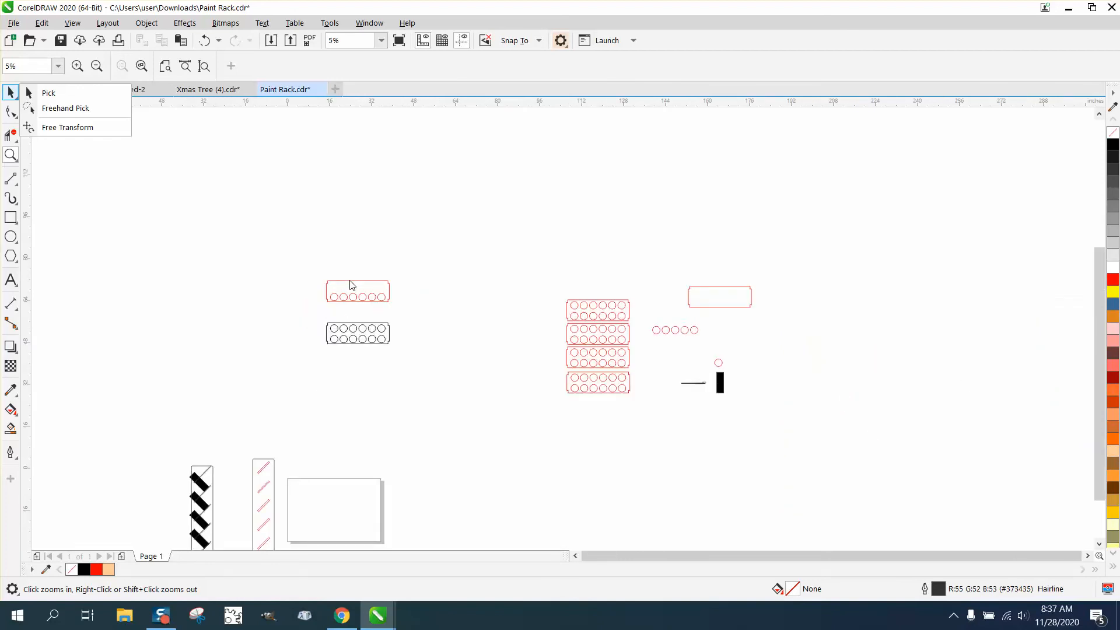
{"action": "left_click", "coordinate": [350, 282]}
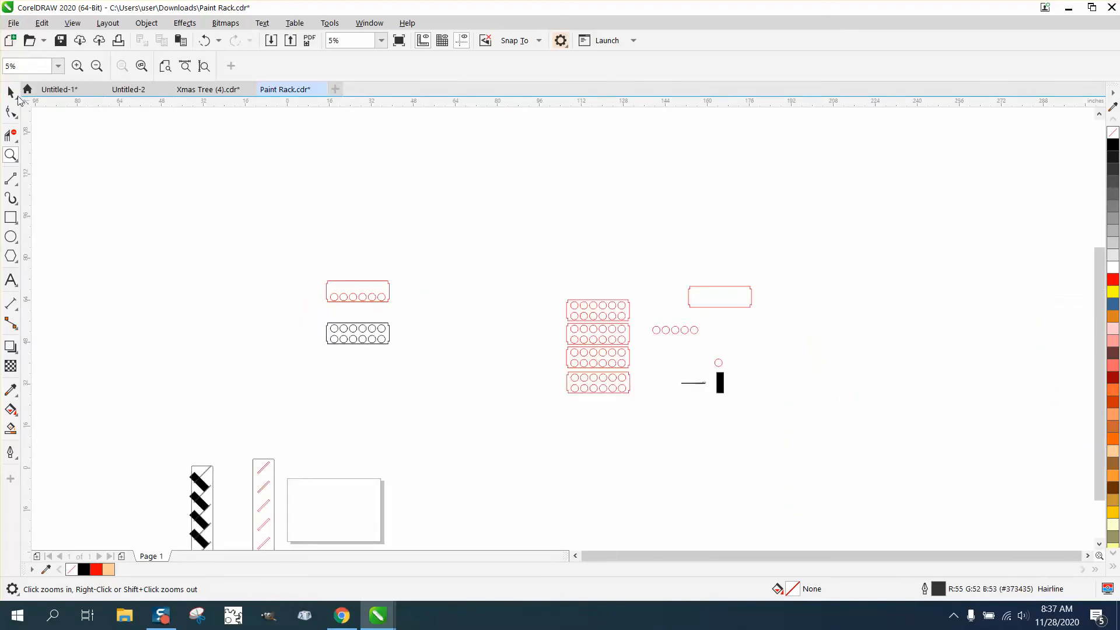
{"action": "left_click", "coordinate": [18, 97]}
{"action": "left_click", "coordinate": [366, 283]}
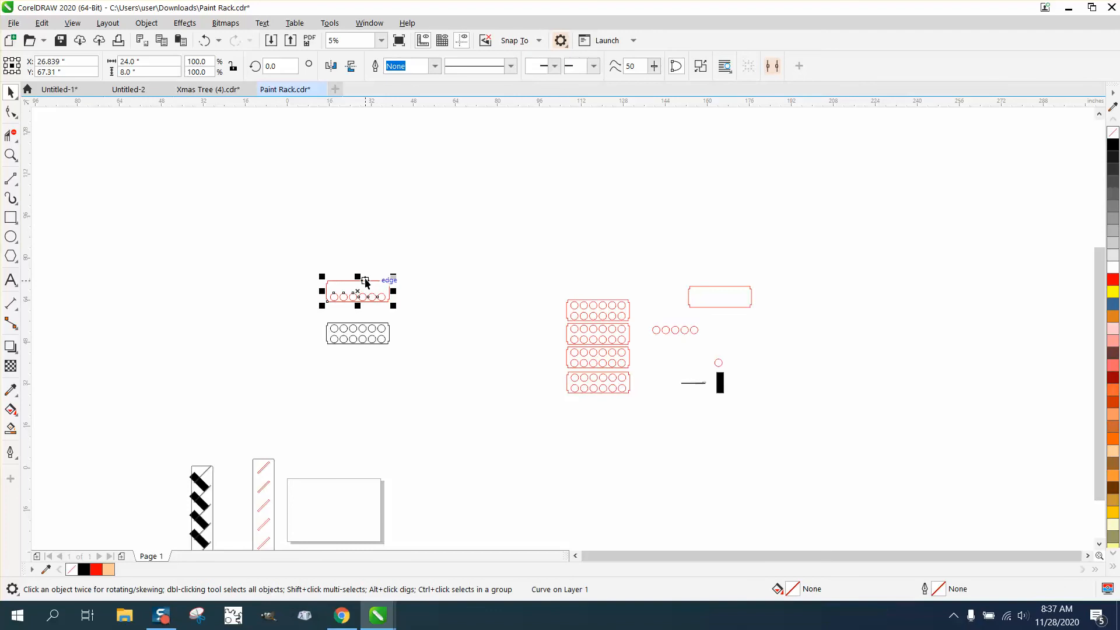
{"action": "key", "text": "p"}
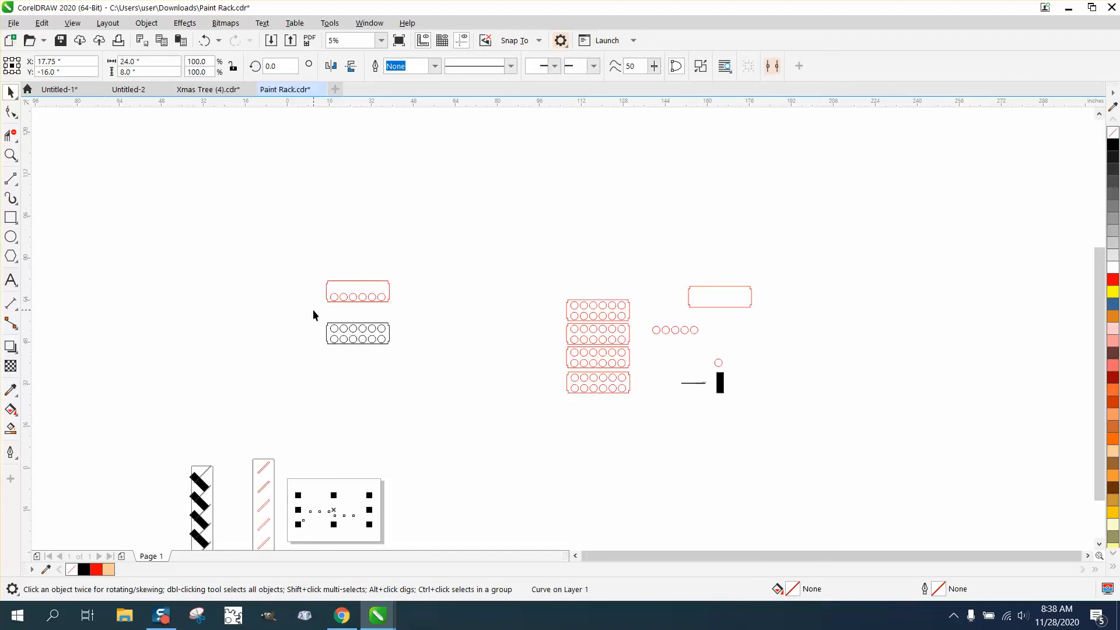
{"action": "left_click", "coordinate": [374, 365]}
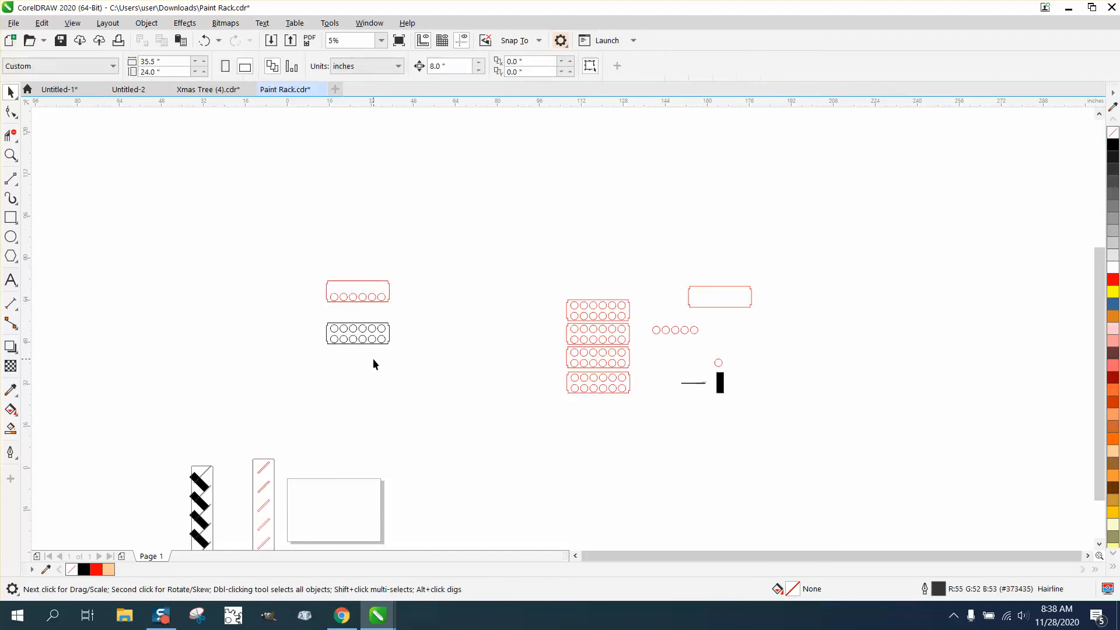
Step: Center the red-outlined single-row panel on the page
{"action": "left_click", "coordinate": [371, 303]}
{"action": "left_click_drag", "start_coordinate": [371, 303], "coordinate": [371, 307]}
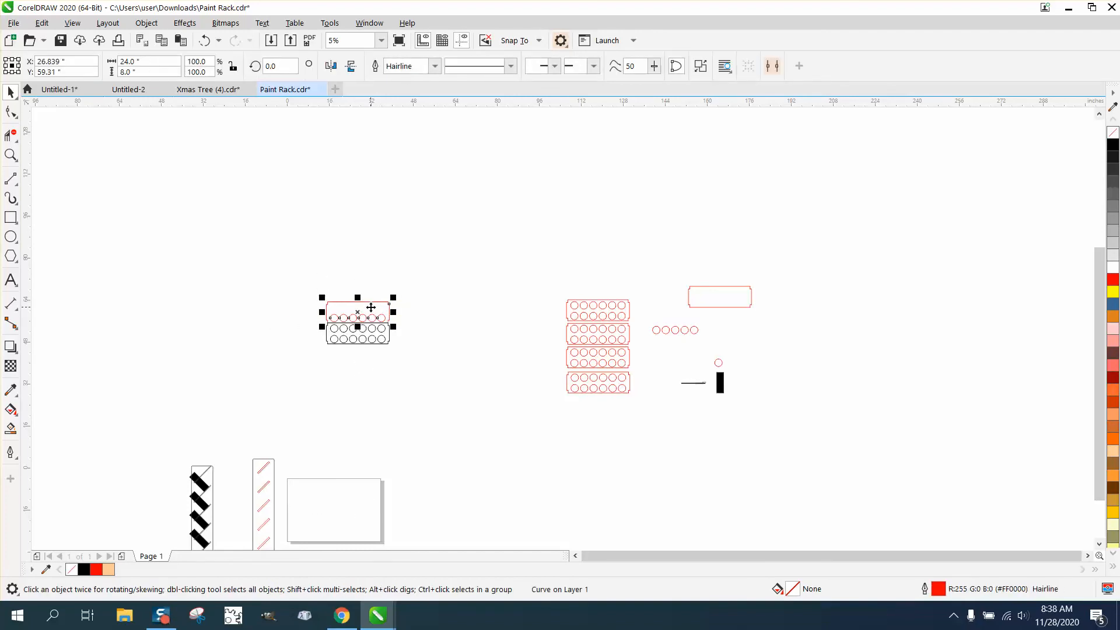
{"action": "key", "text": "p"}
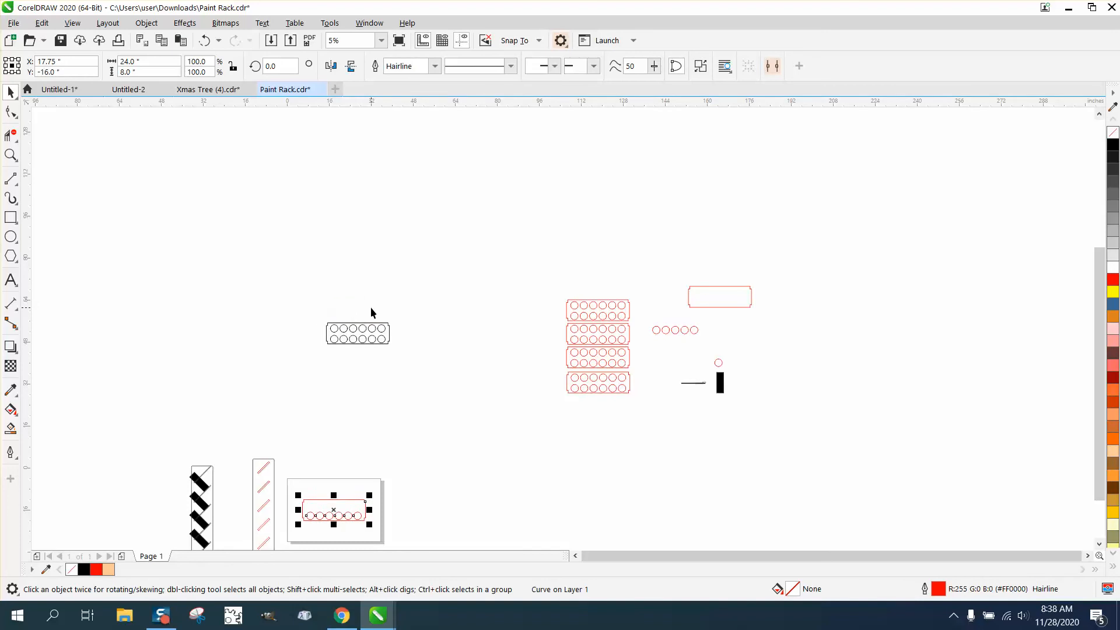
Step: Draw a circle about 1.5 inches across just below the page
{"action": "left_click", "coordinate": [11, 154]}
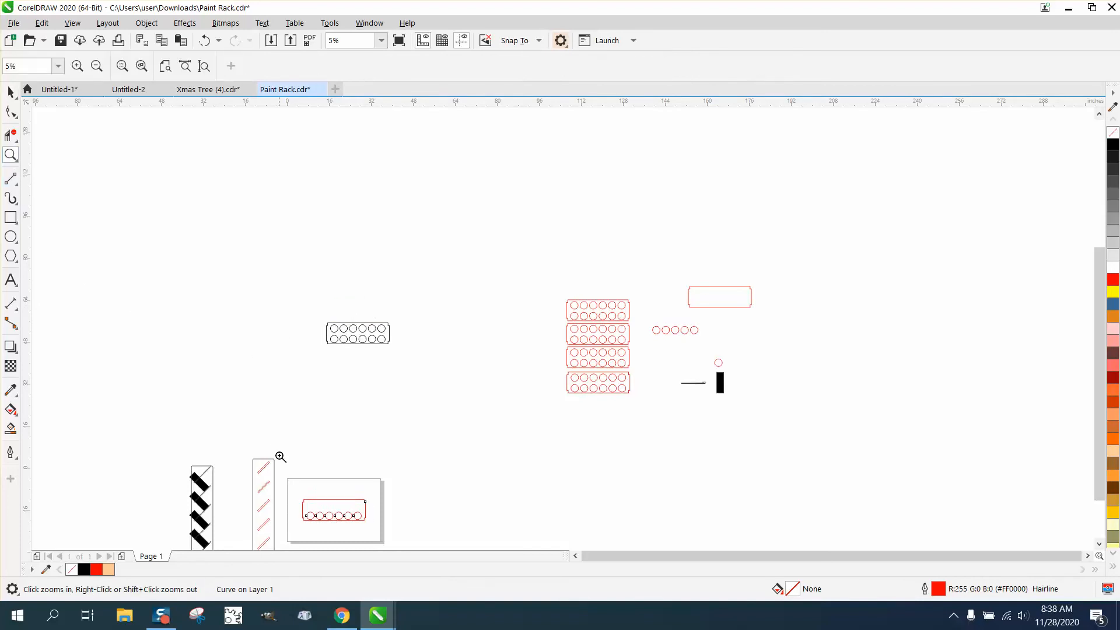
{"action": "left_click_drag", "start_coordinate": [279, 456], "coordinate": [486, 542]}
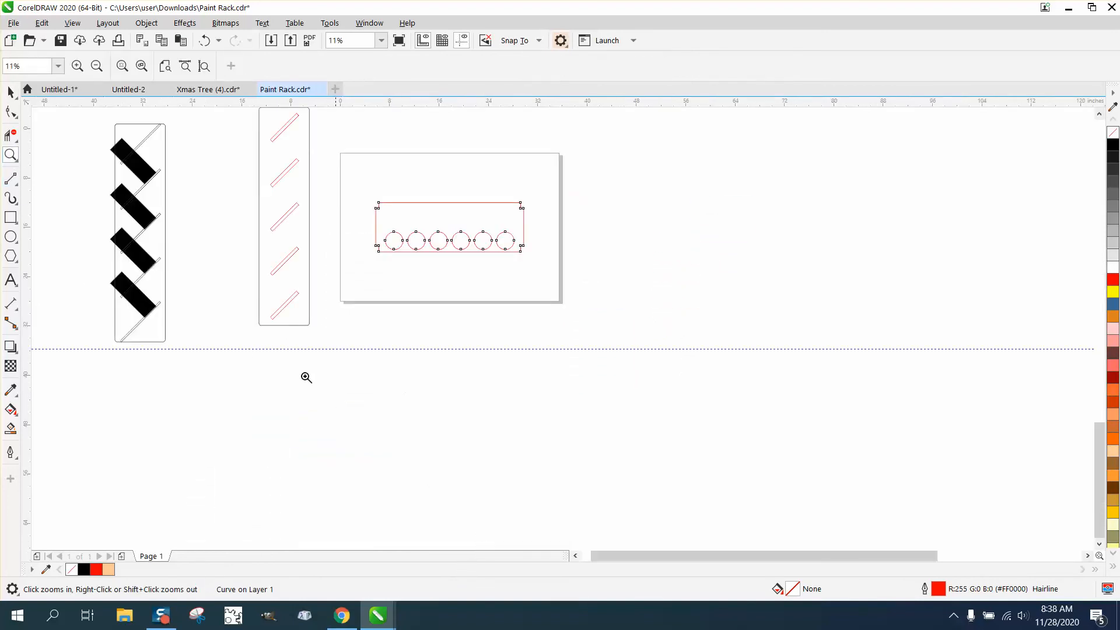
{"action": "left_click", "coordinate": [11, 236]}
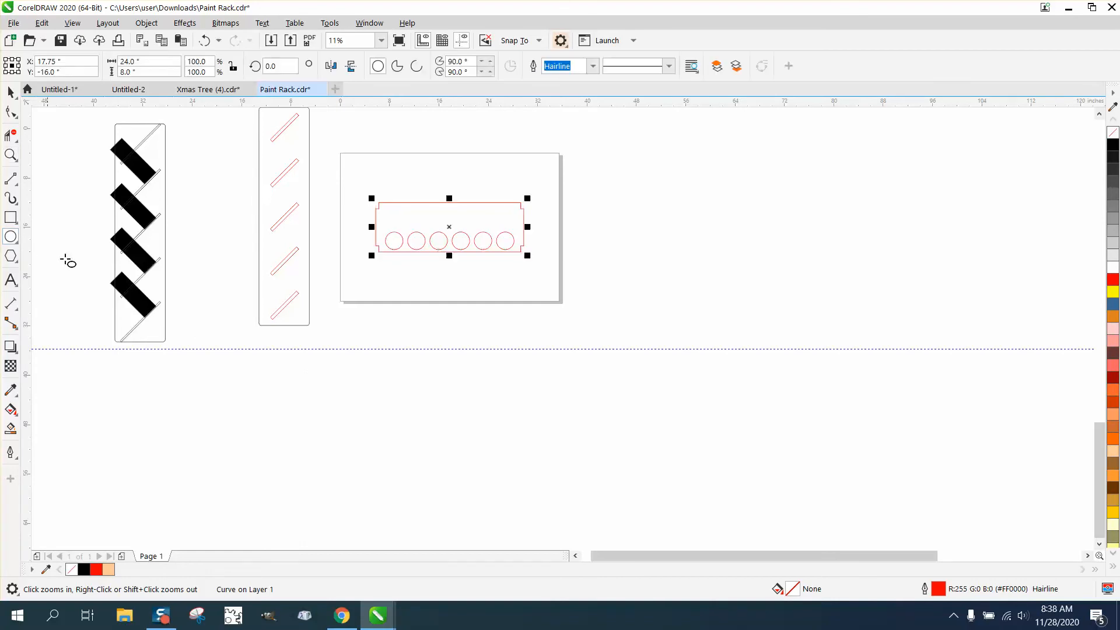
{"action": "left_click", "coordinate": [404, 331]}
{"action": "left_click_drag", "start_coordinate": [403, 331], "coordinate": [392, 336]}
Step: Set the new circle's height and width to 0.25 inches
{"action": "left_click", "coordinate": [160, 74]}
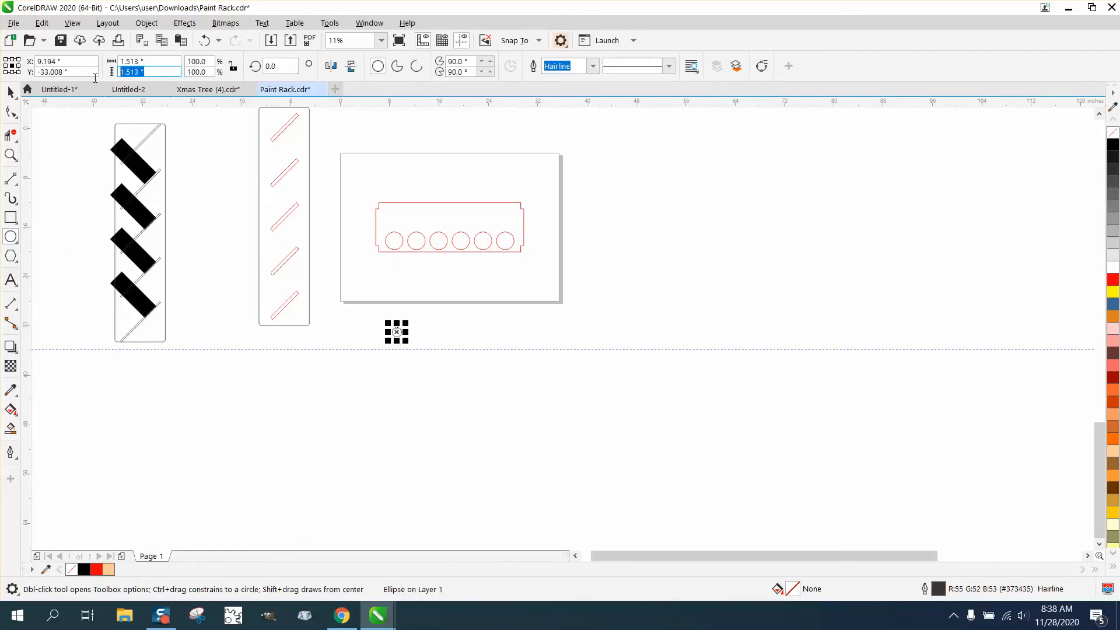
{"action": "type", "text": ".25"}
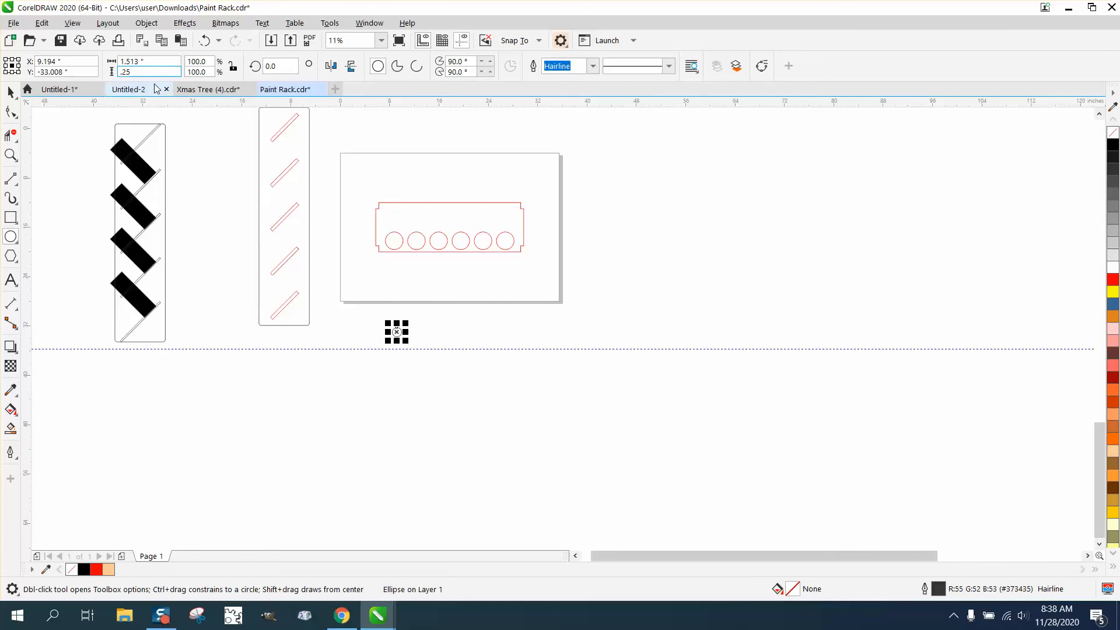
{"action": "key", "text": "Return"}
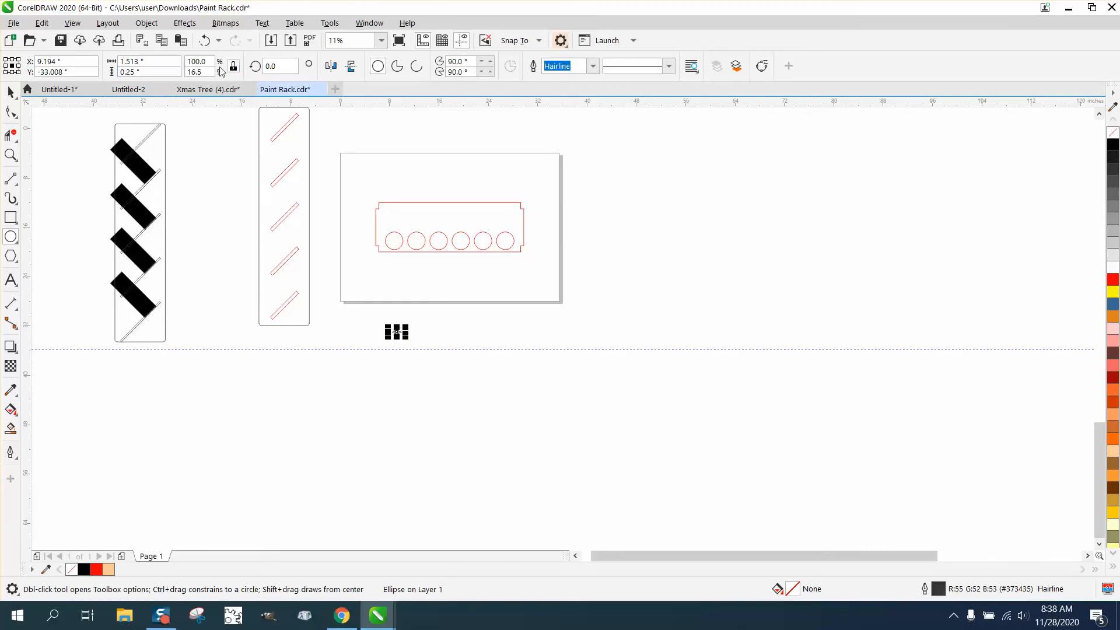
{"action": "left_click", "coordinate": [141, 60]}
{"action": "double_click", "coordinate": [141, 61]}
{"action": "type", "text": ".25"}
{"action": "key", "text": "Return"}
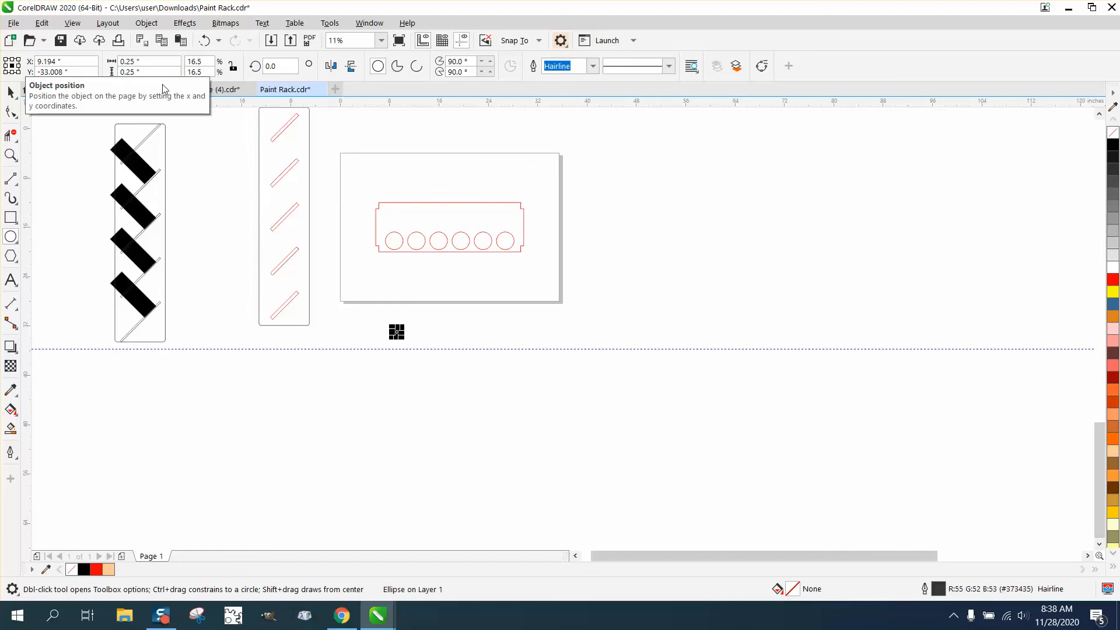
Step: Center the small circle on the page, inside the single-row panel
{"action": "left_click", "coordinate": [10, 154]}
{"action": "left_click_drag", "start_coordinate": [324, 158], "coordinate": [627, 388]}
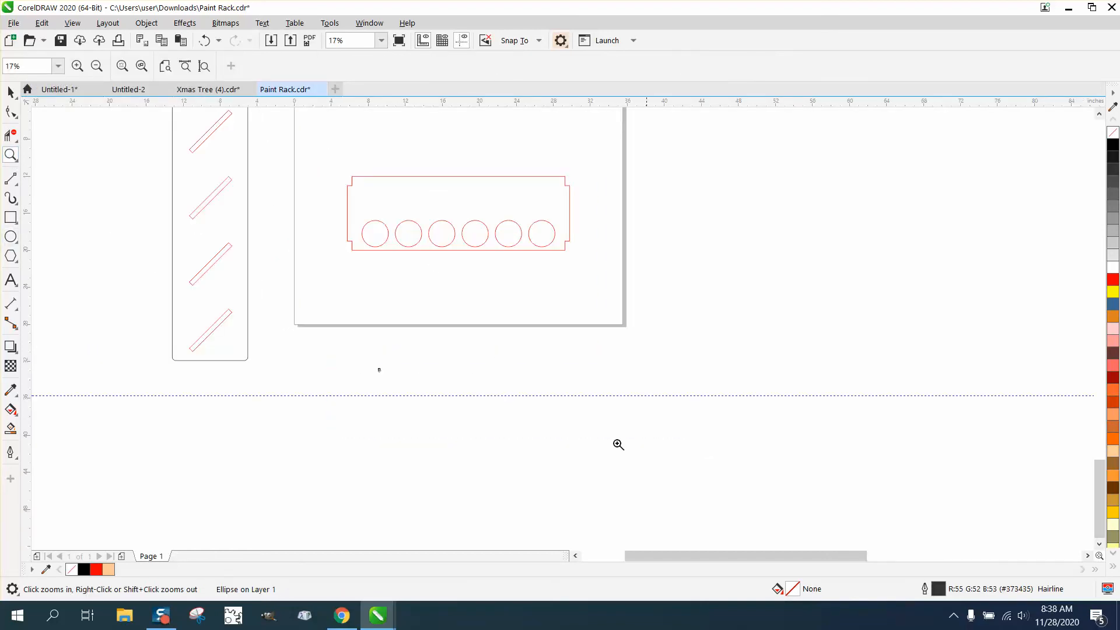
{"action": "left_click", "coordinate": [10, 91]}
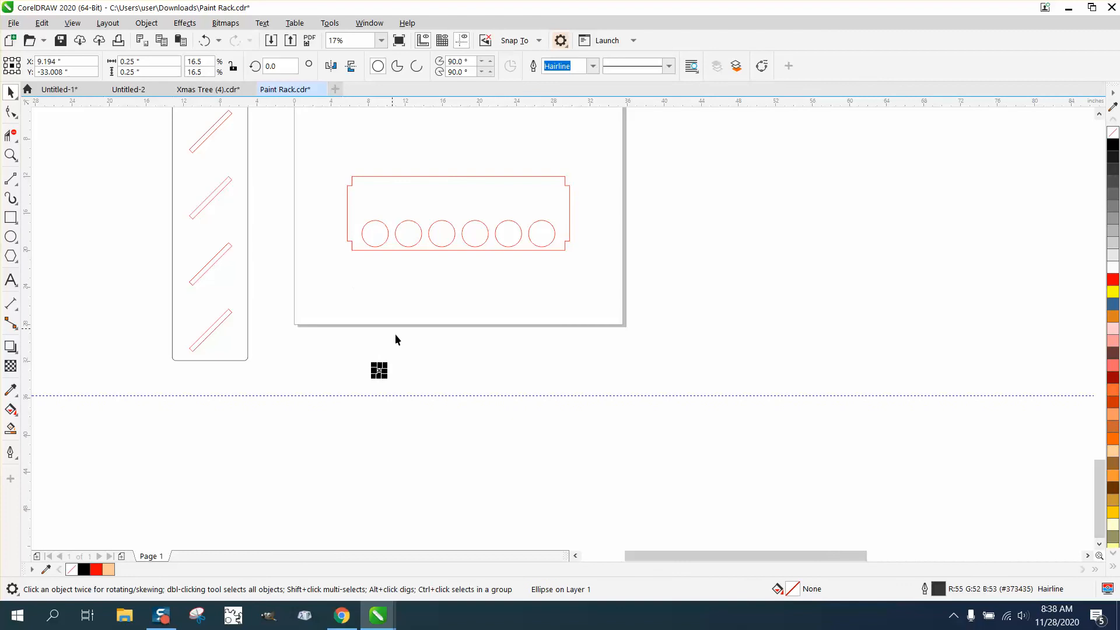
{"action": "key", "text": "p"}
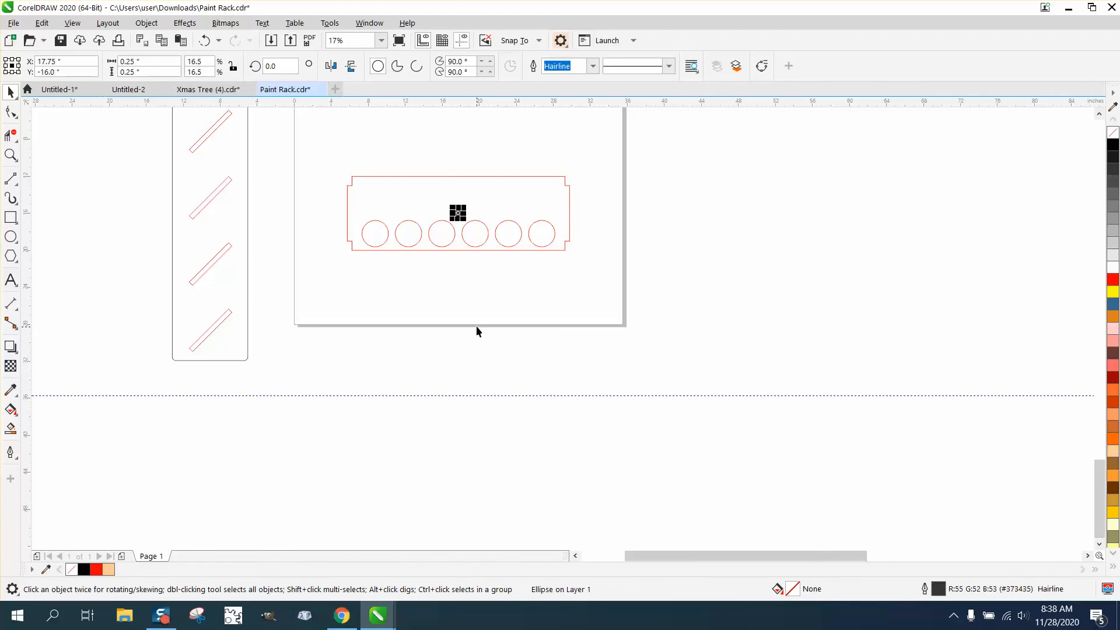
{"action": "left_click", "coordinate": [11, 154]}
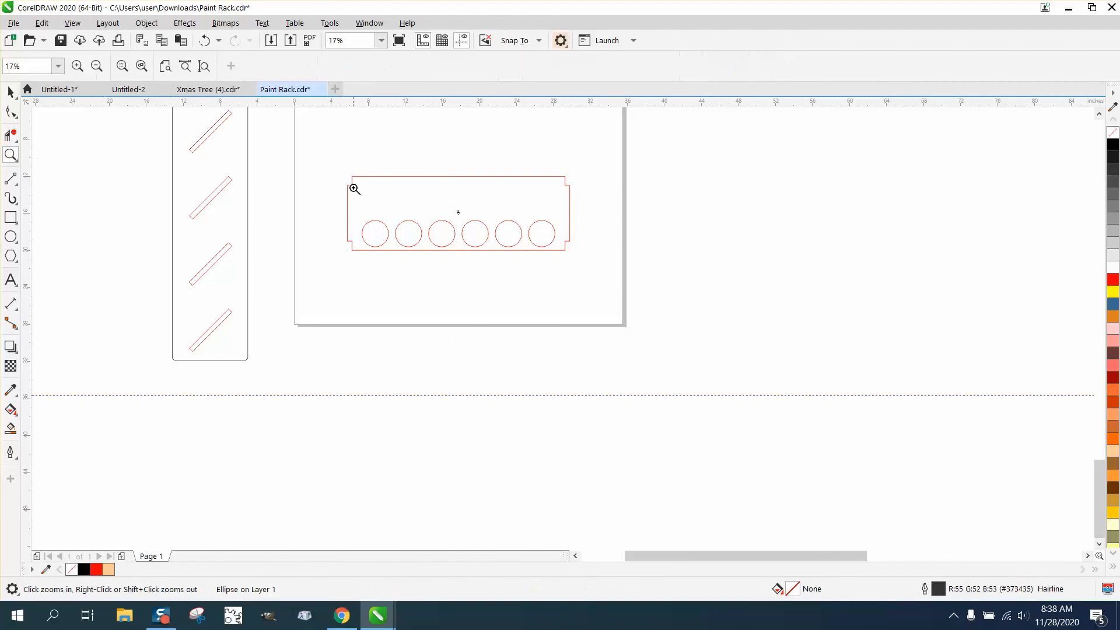
{"action": "left_click_drag", "start_coordinate": [348, 177], "coordinate": [710, 333]}
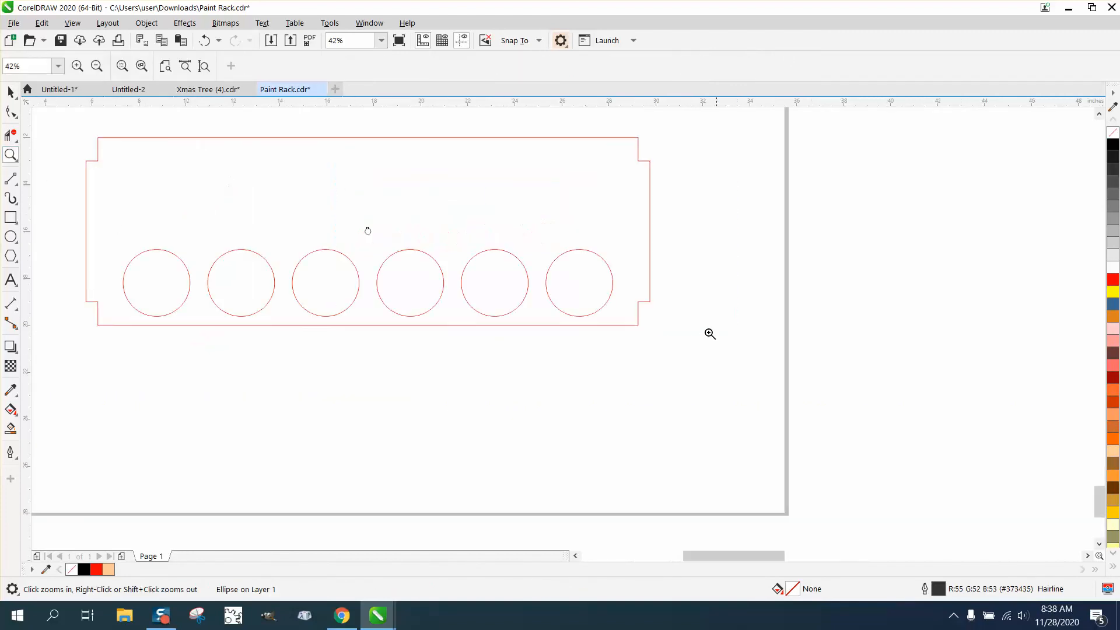
Step: Place one copy of the centered small circle 8 inches to its left and another 8 inches to its right
{"action": "left_click", "coordinate": [11, 91]}
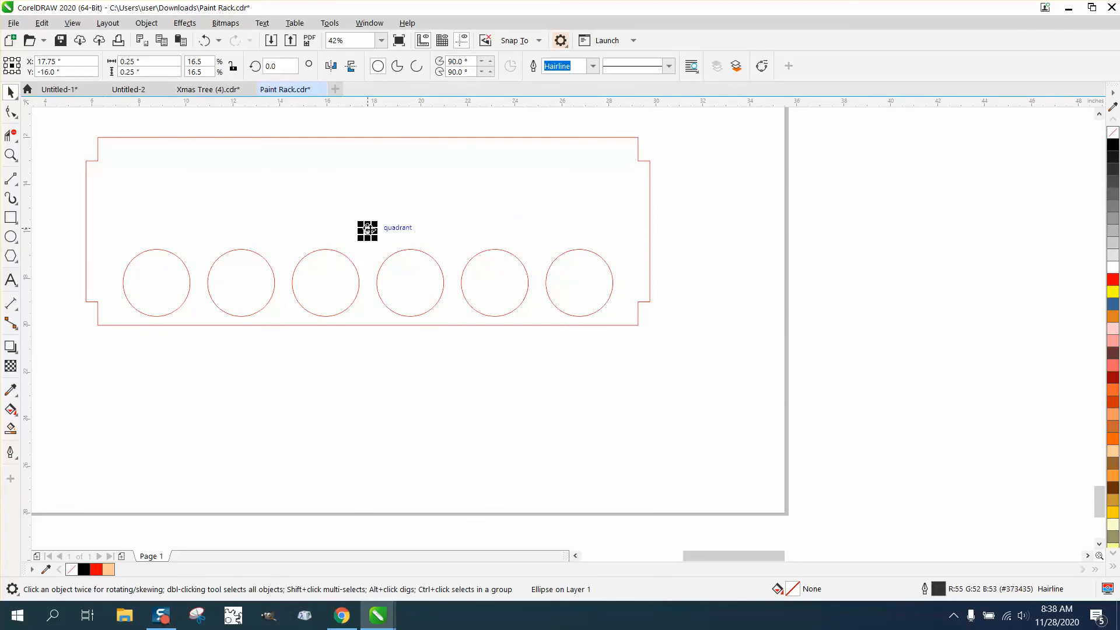
{"action": "left_click", "coordinate": [400, 129]}
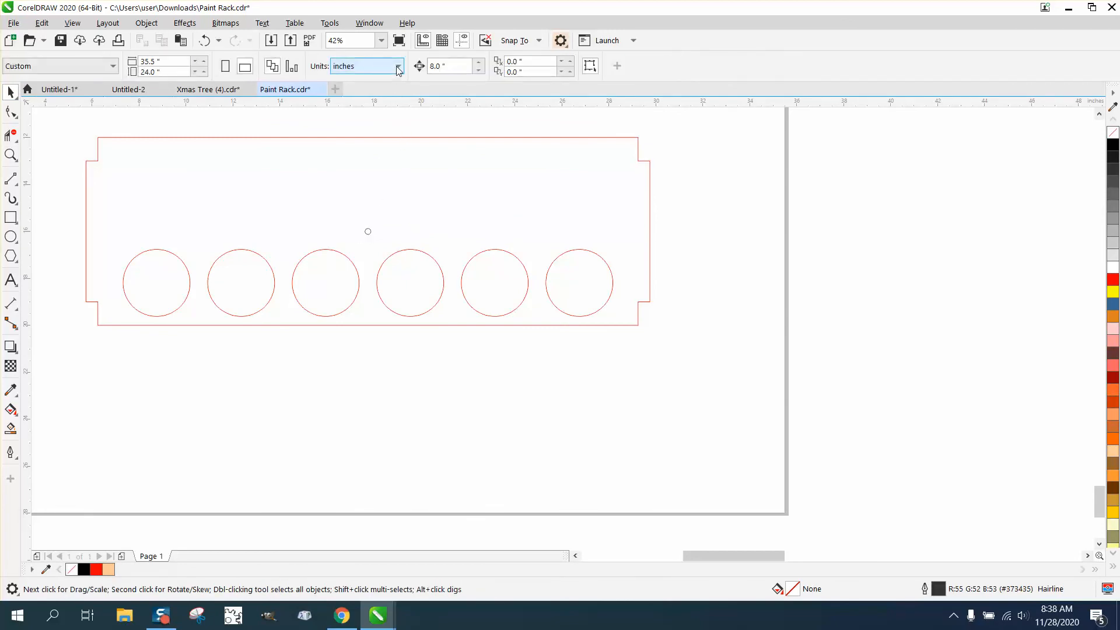
{"action": "left_click", "coordinate": [368, 231]}
{"action": "key", "text": "Left"}
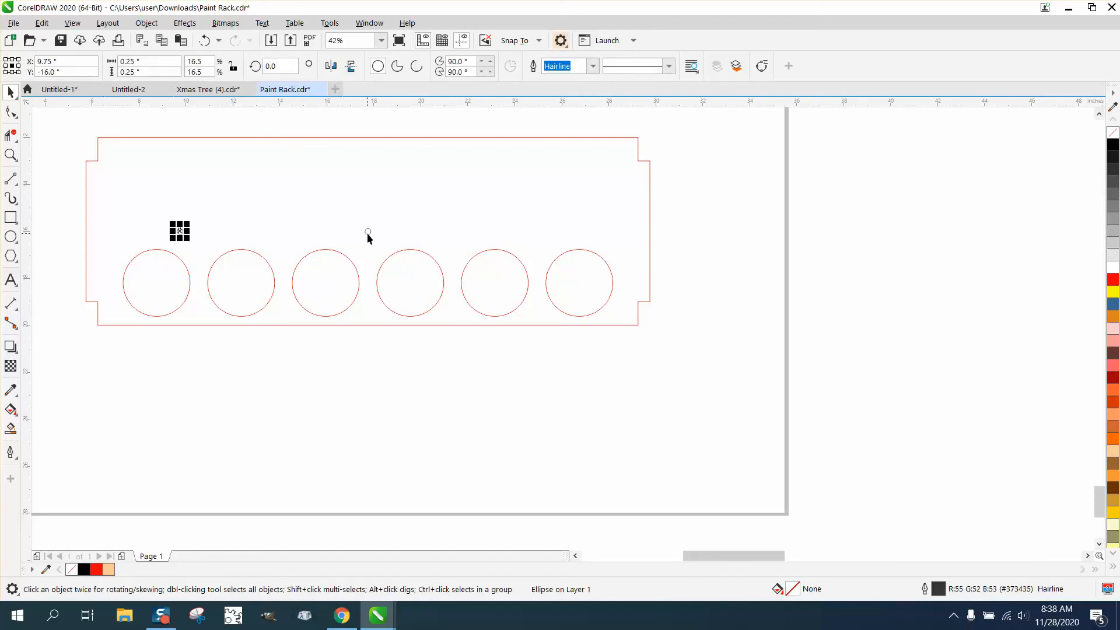
{"action": "key", "text": "Right"}
{"action": "key", "text": "KP_Add"}
{"action": "key", "text": "Right"}
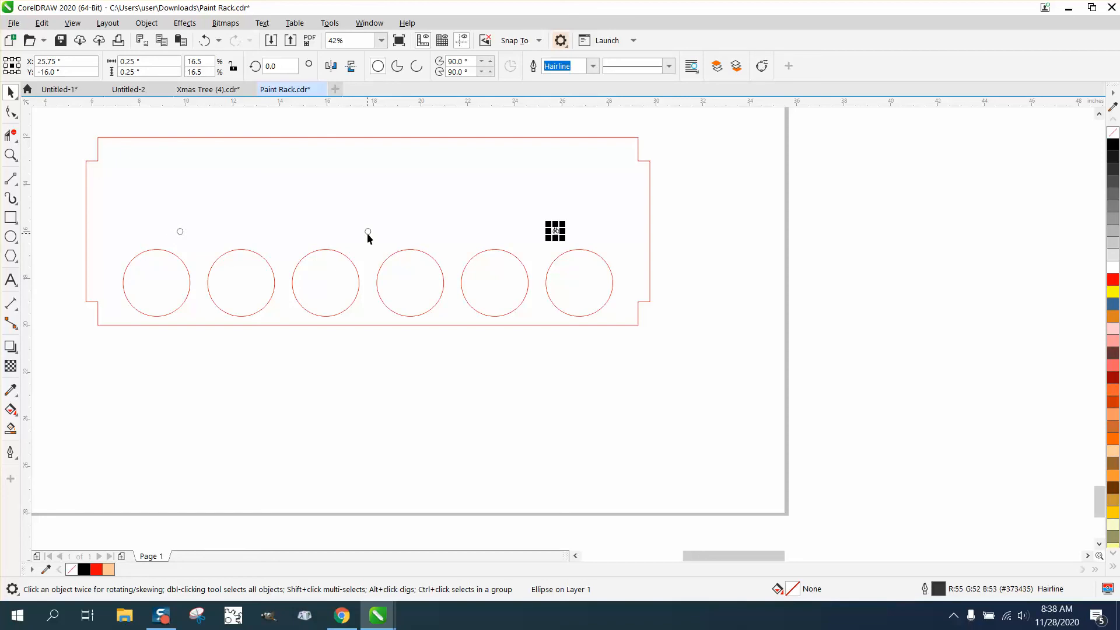
{"action": "left_click", "coordinate": [670, 233]}
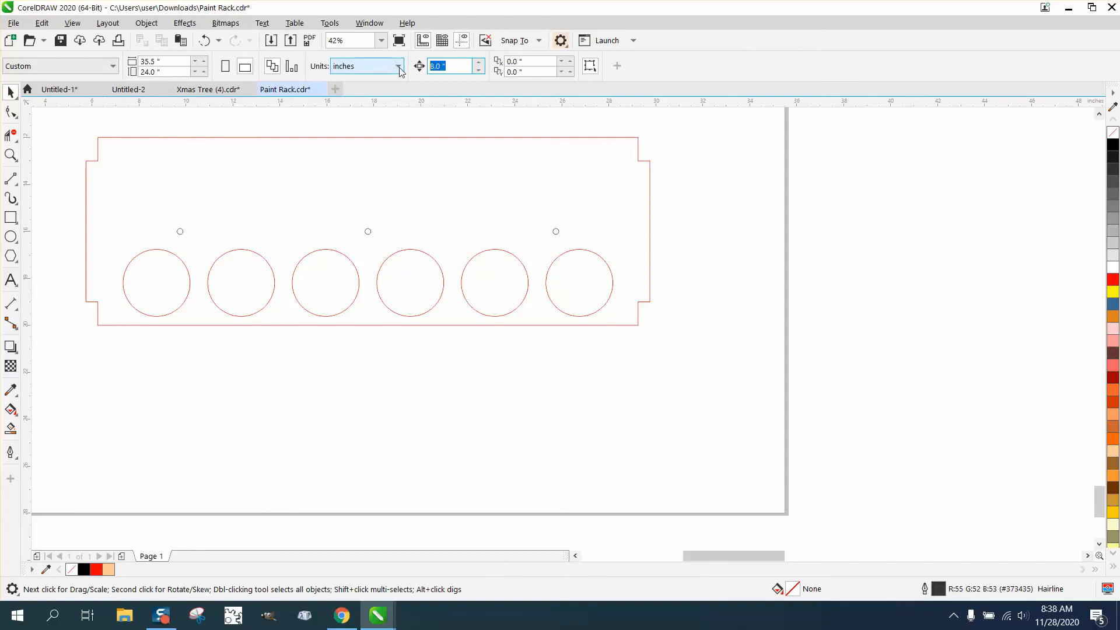
{"action": "left_click_drag", "start_coordinate": [525, 138], "coordinate": [576, 227]}
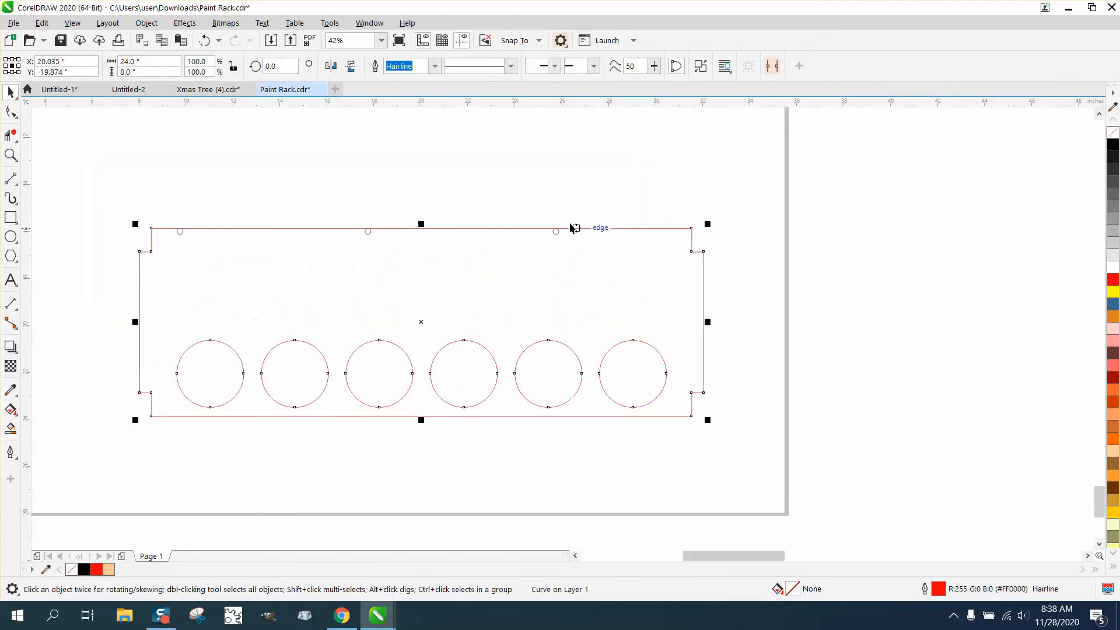
{"action": "left_click", "coordinate": [214, 43]}
Step: Try moving the rightmost small circle 4 inches to the right, and undo the move
{"action": "left_click_drag", "start_coordinate": [519, 118], "coordinate": [530, 169]}
{"action": "left_click_drag", "start_coordinate": [583, 246], "coordinate": [587, 246]}
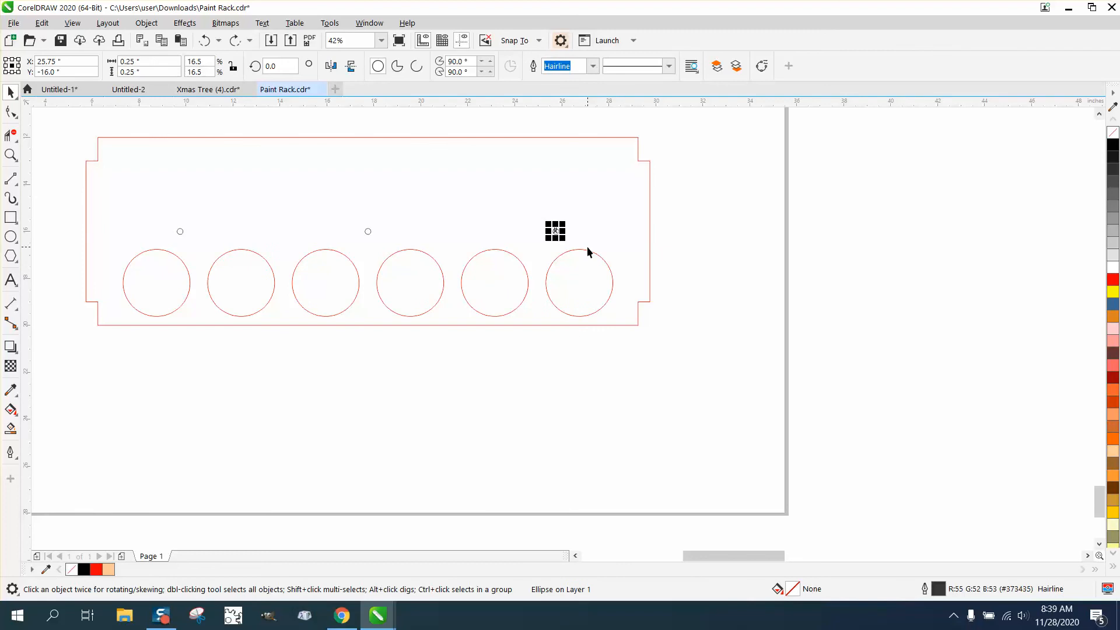
{"action": "key", "text": "Right"}
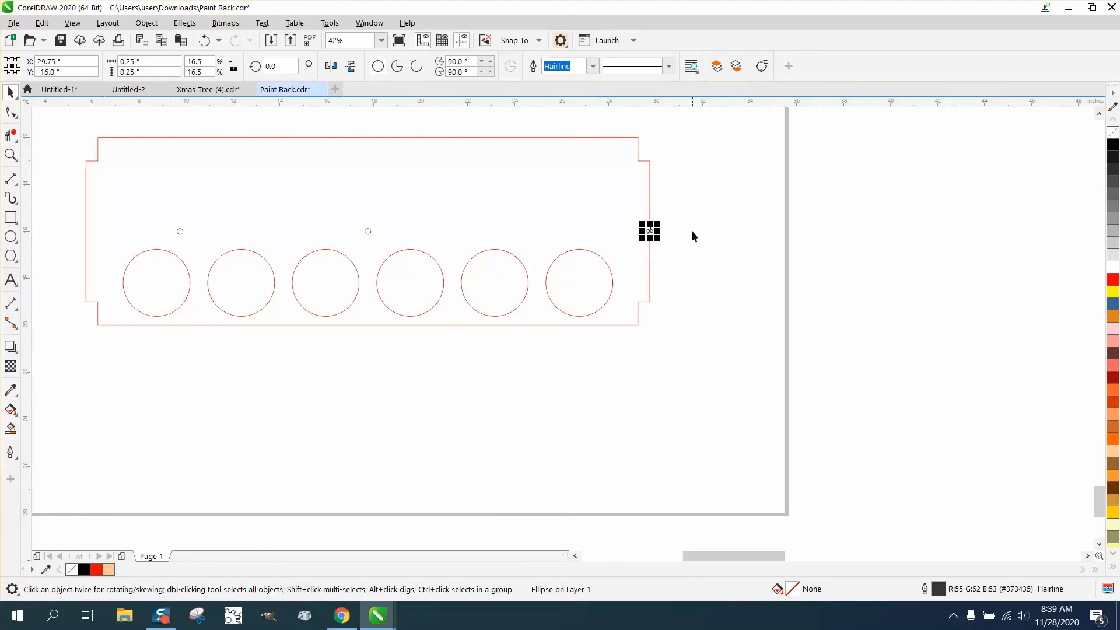
{"action": "left_click", "coordinate": [213, 44]}
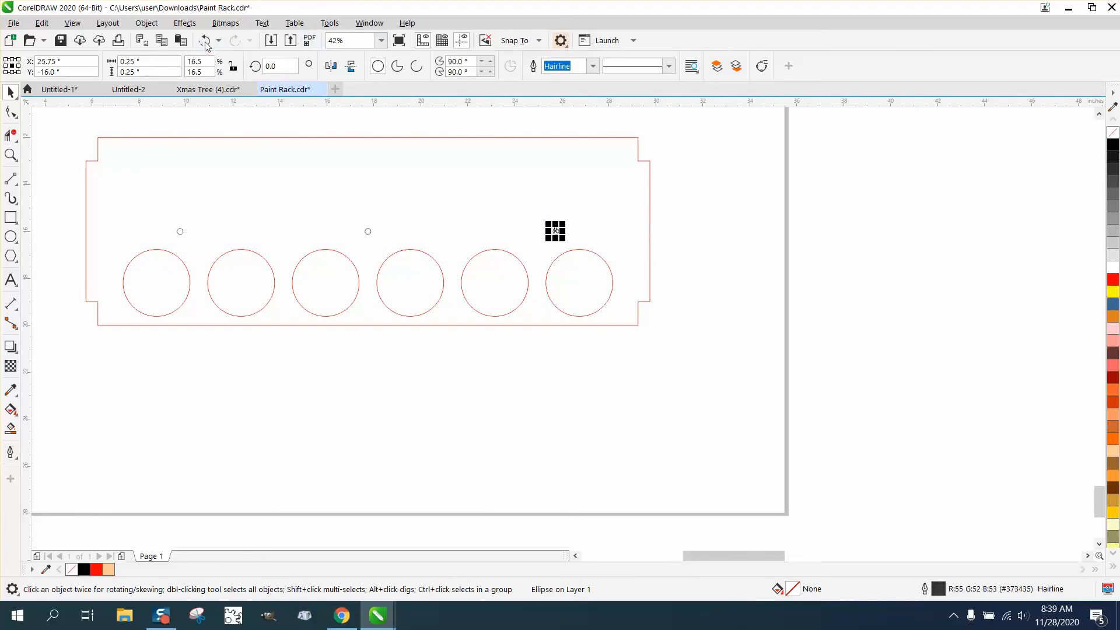
Step: Set the nudge distance to 3 inches and move both outer small circles 3 inches outward toward the panel's ends
{"action": "left_click", "coordinate": [708, 196]}
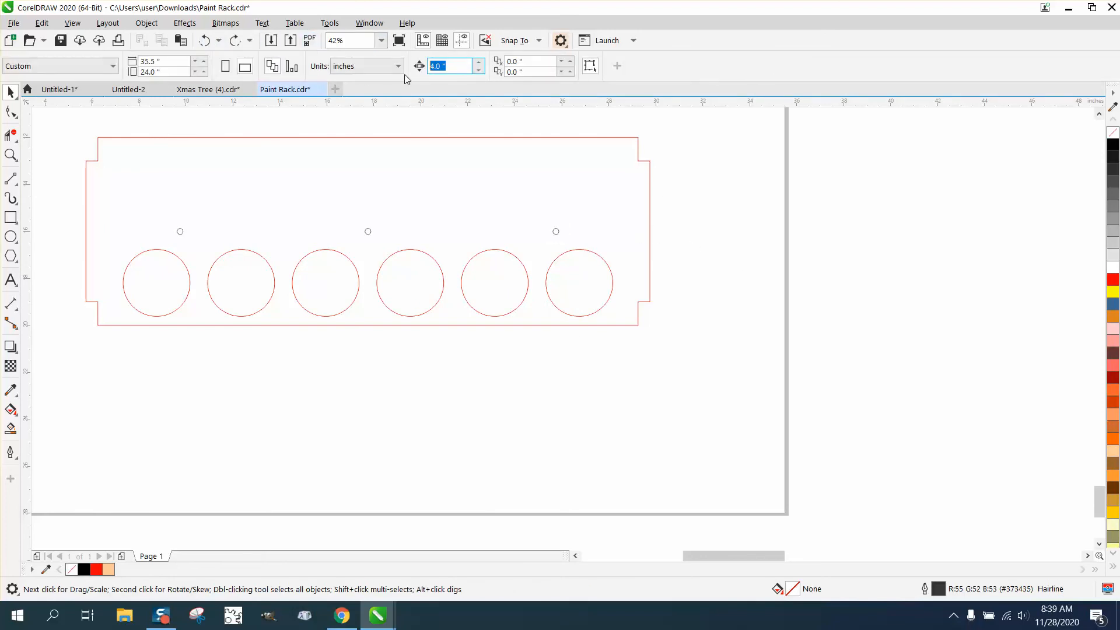
{"action": "type", "text": "3"}
{"action": "key", "text": "Return"}
{"action": "left_click_drag", "start_coordinate": [525, 180], "coordinate": [596, 244]}
{"action": "key", "text": "Right"}
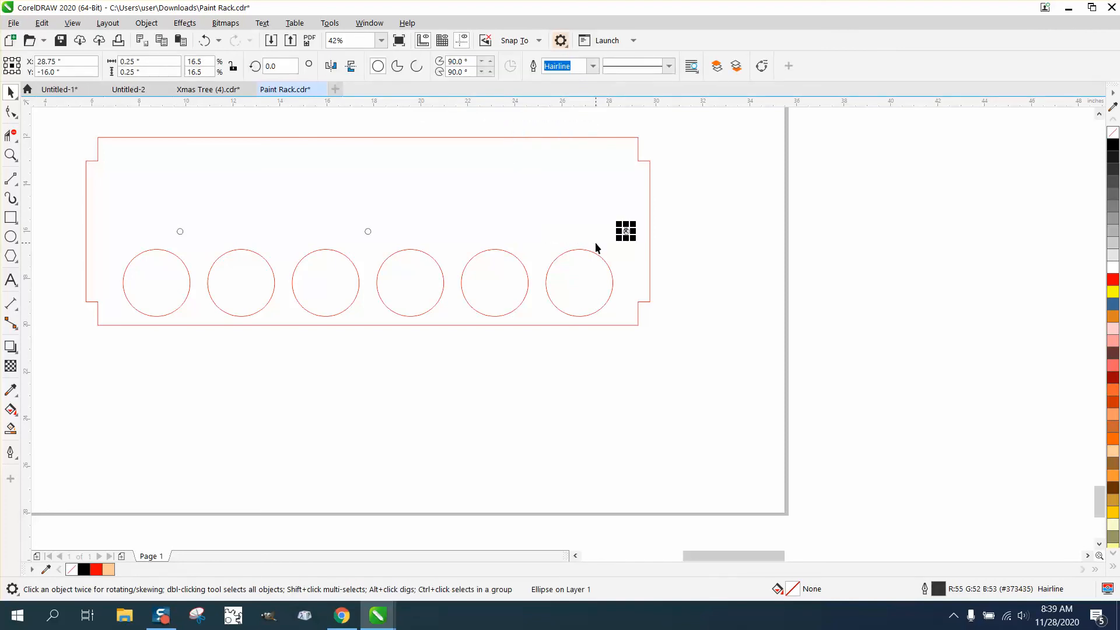
{"action": "left_click_drag", "start_coordinate": [196, 133], "coordinate": [164, 244]}
{"action": "key", "text": "Left"}
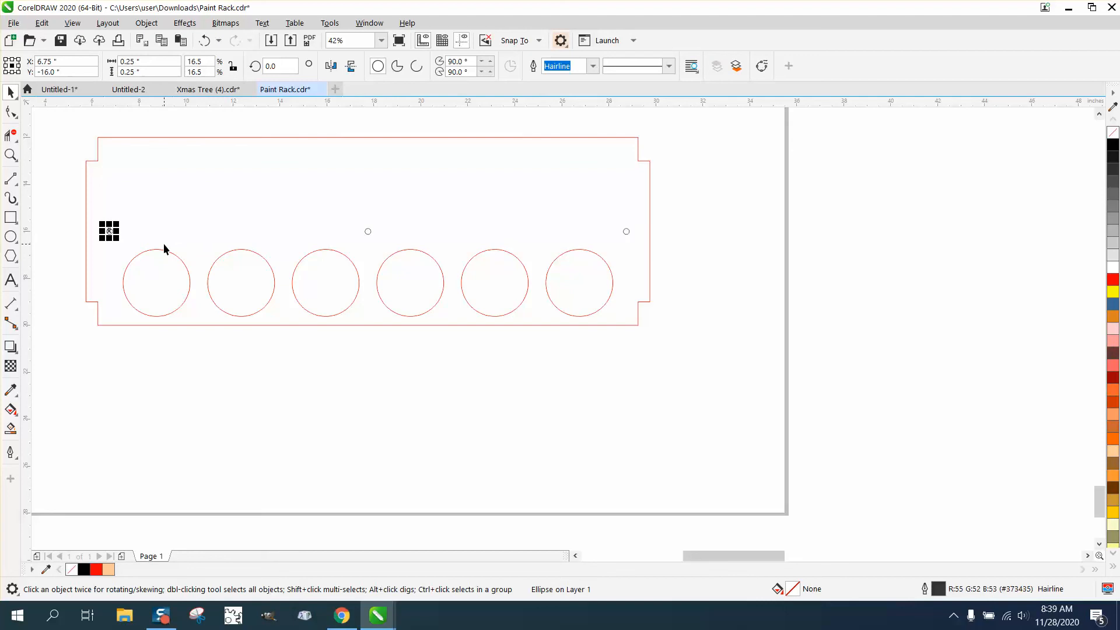
Step: Delete the middle small circle and group the two remaining small circles
{"action": "left_click", "coordinate": [368, 232]}
{"action": "key", "text": "Delete"}
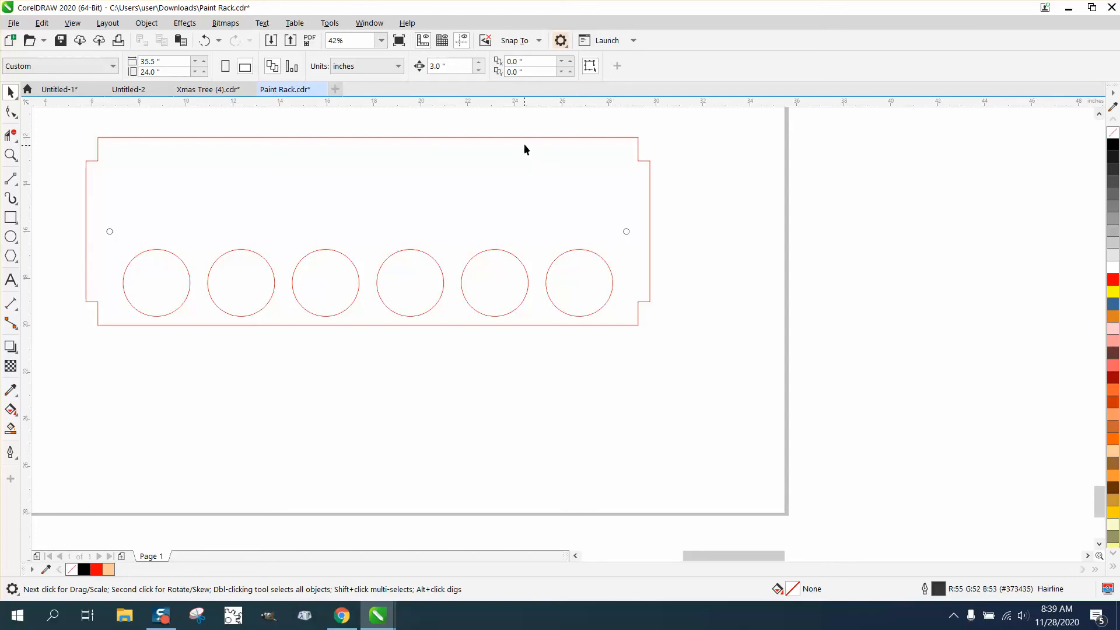
{"action": "left_click", "coordinate": [626, 232]}
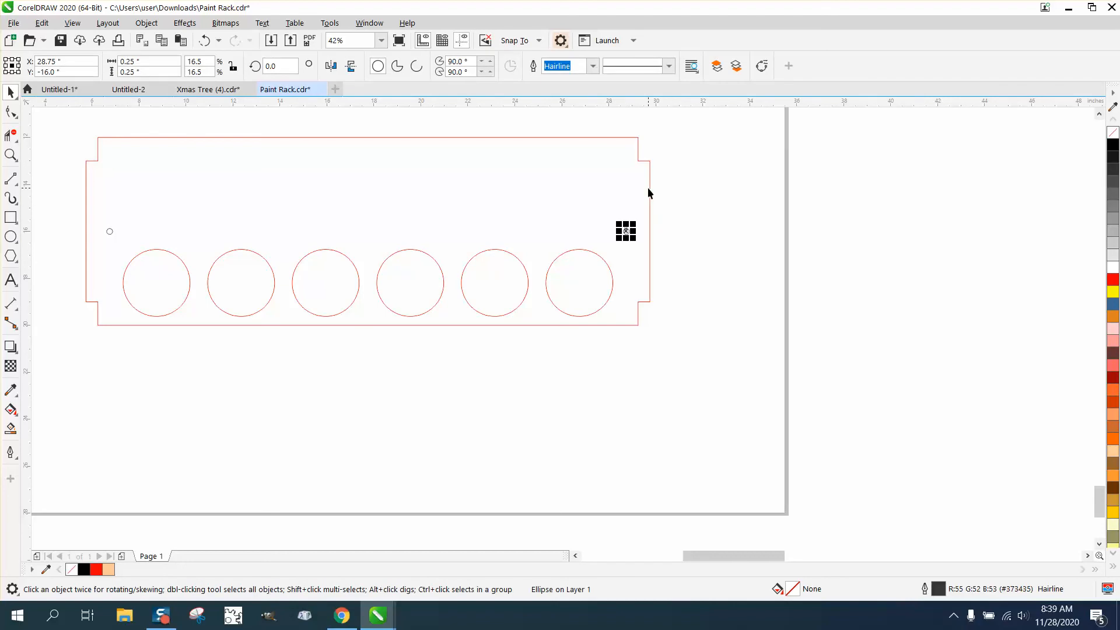
{"action": "left_click_drag", "start_coordinate": [669, 208], "coordinate": [90, 243]}
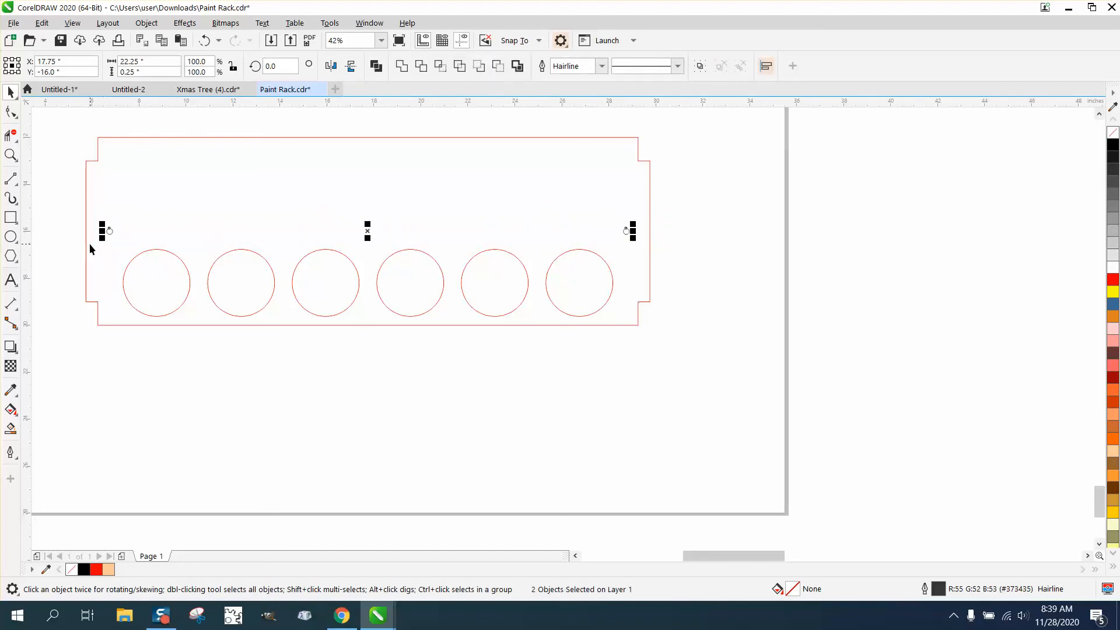
{"action": "key", "text": "ctrl+g"}
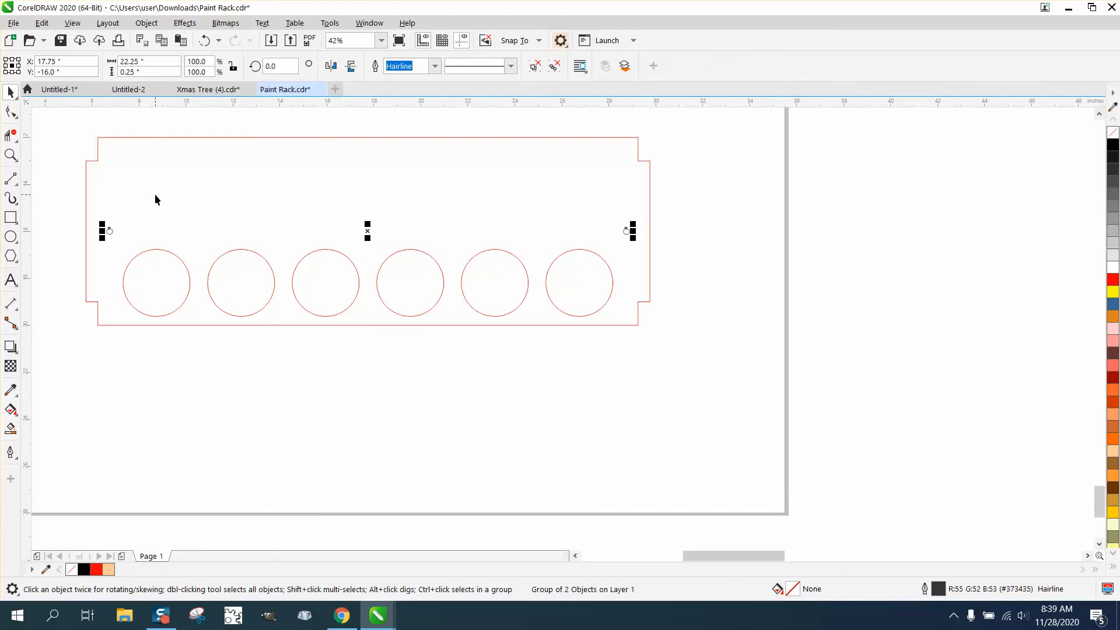
Step: Duplicate the red single-row panel and its small circles 9 inches below the original
{"action": "left_click_drag", "start_coordinate": [65, 124], "coordinate": [705, 369]}
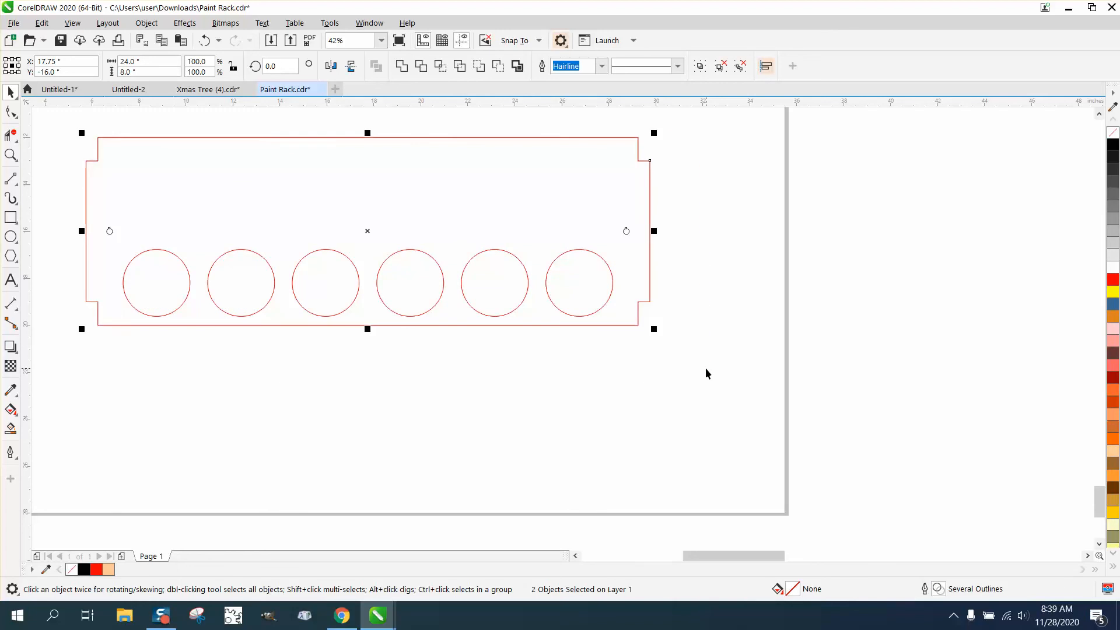
{"action": "key", "text": "ctrl+d"}
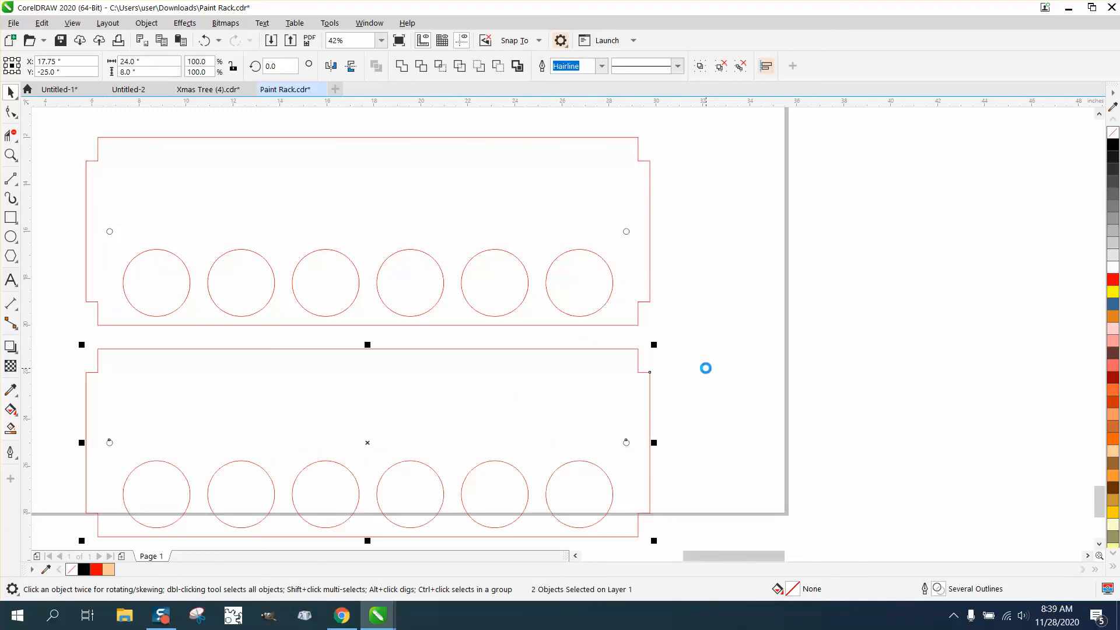
{"action": "left_click", "coordinate": [714, 381]}
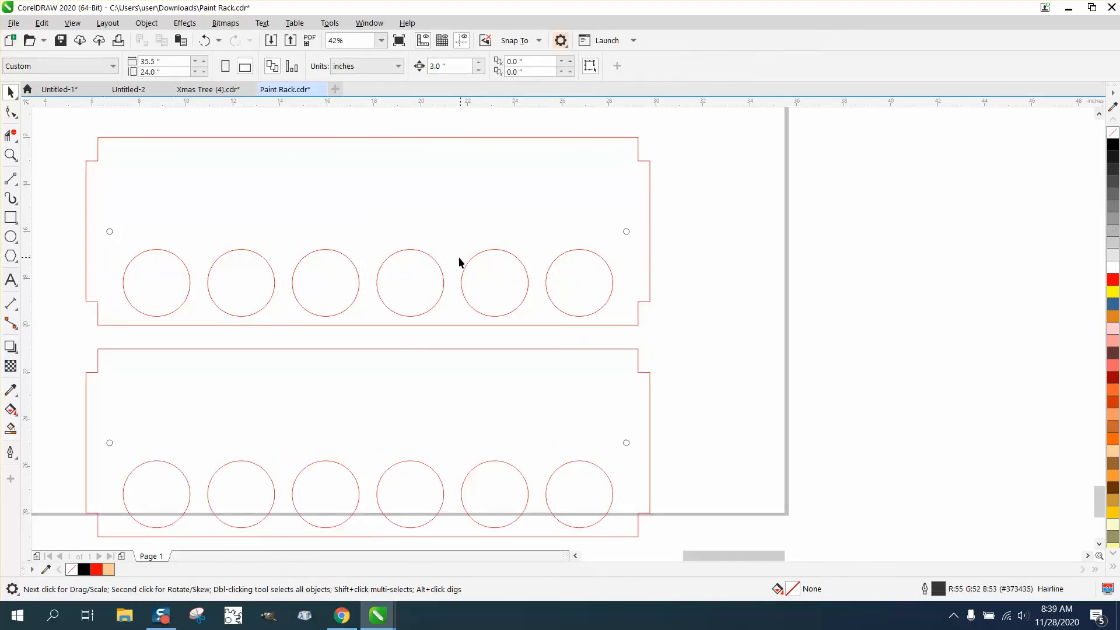
Step: Delete the upper red single-row panel while keeping its pair of small circles on the page
{"action": "left_click", "coordinate": [627, 232]}
{"action": "left_click", "coordinate": [649, 202]}
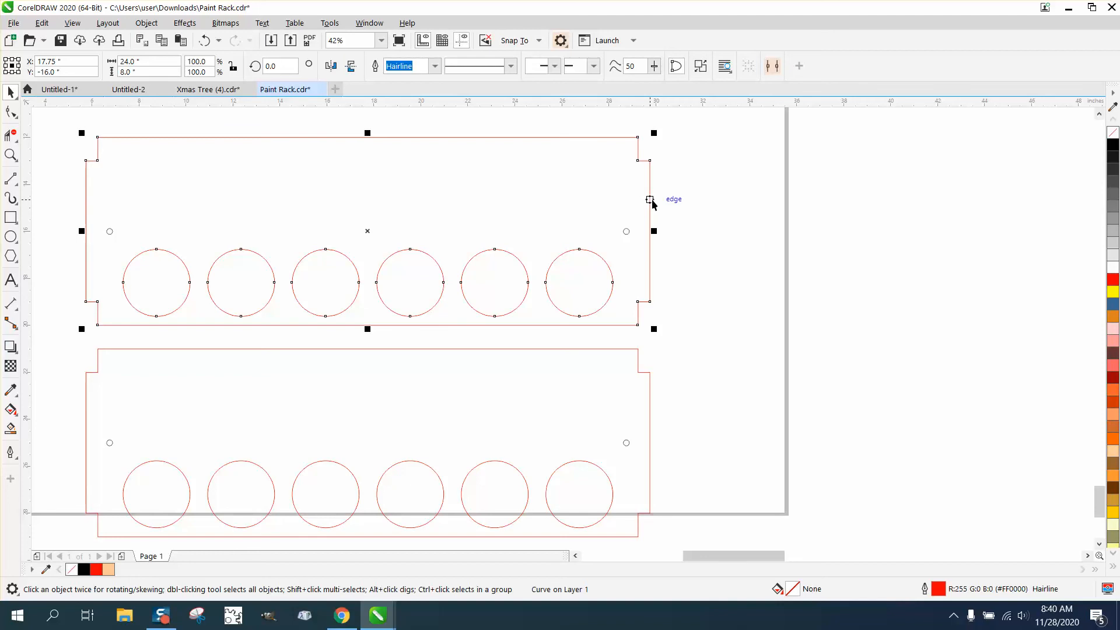
{"action": "key", "text": "Delete"}
Step: Center the black two-row panel from above the page on the page, around the remaining small circles
{"action": "scroll", "coordinate": [629, 219], "scroll_direction": "down", "scroll_amount": 10}
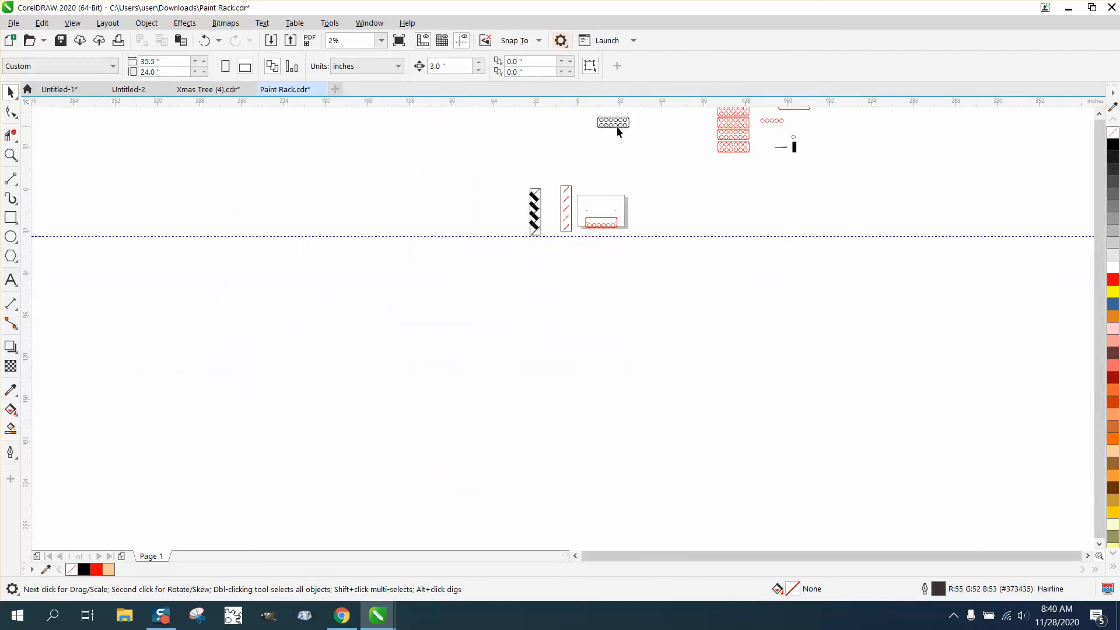
{"action": "left_click", "coordinate": [619, 125]}
{"action": "key", "text": "p"}
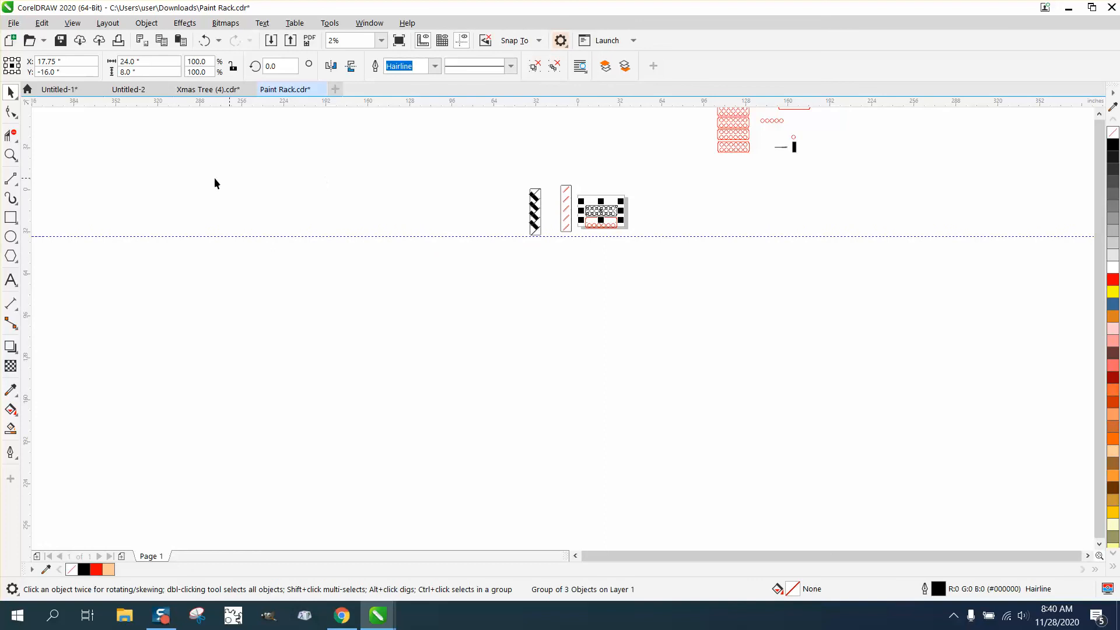
{"action": "left_click", "coordinate": [10, 155]}
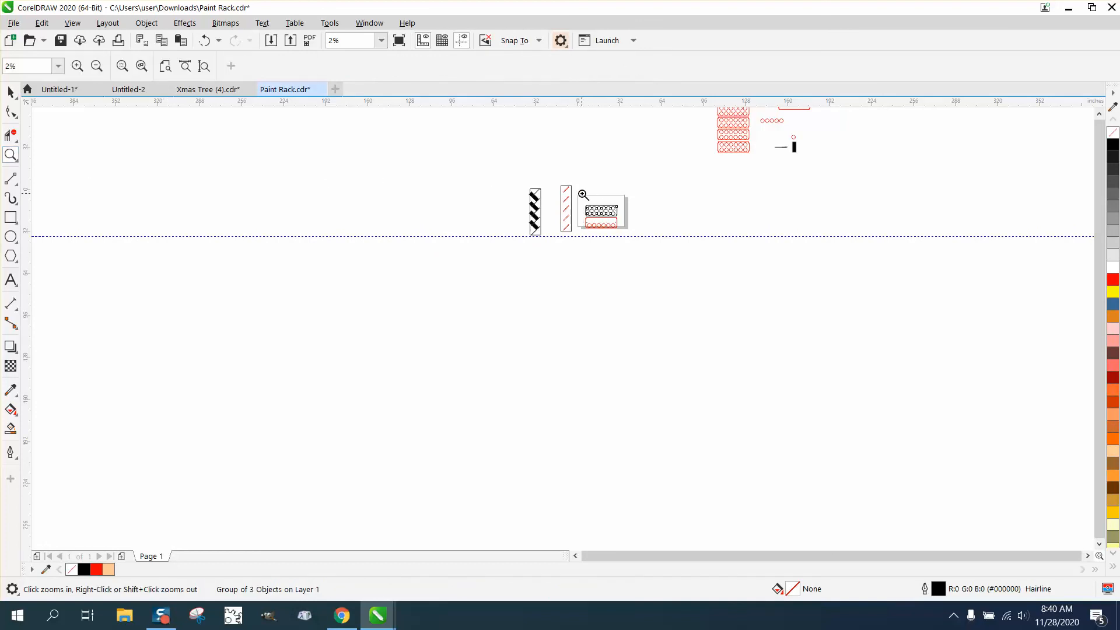
{"action": "left_click_drag", "start_coordinate": [579, 193], "coordinate": [658, 226]}
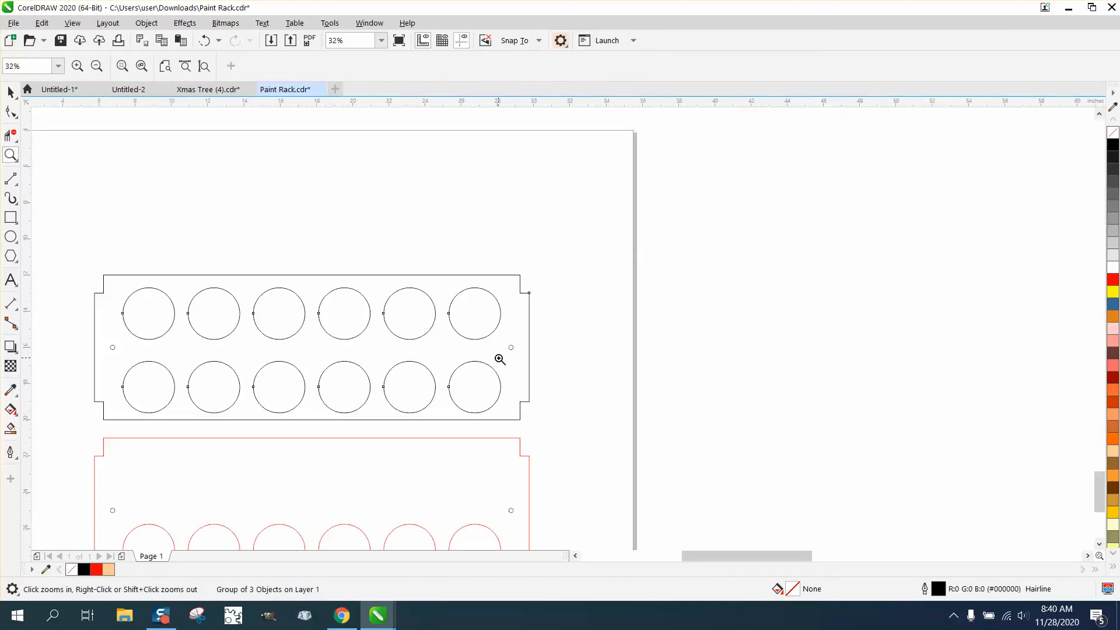
Step: Group the black two-row panel with its two small circles
{"action": "left_click", "coordinate": [11, 92]}
{"action": "scroll", "coordinate": [81, 138], "scroll_direction": "down", "scroll_amount": 1}
{"action": "left_click_drag", "start_coordinate": [67, 184], "coordinate": [330, 283]}
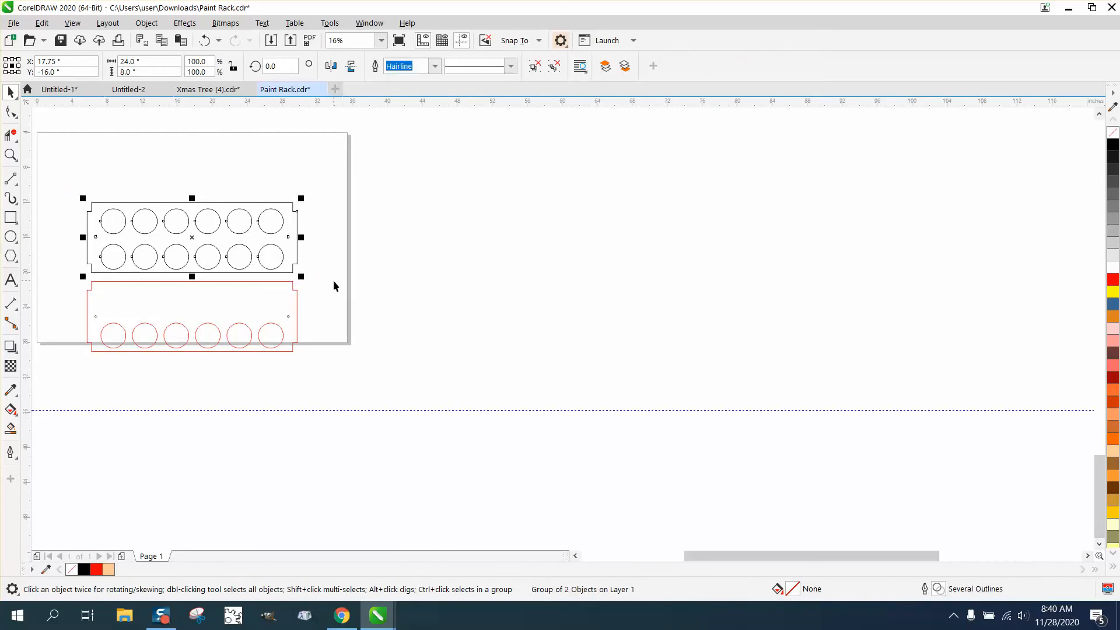
{"action": "left_click", "coordinate": [334, 280]}
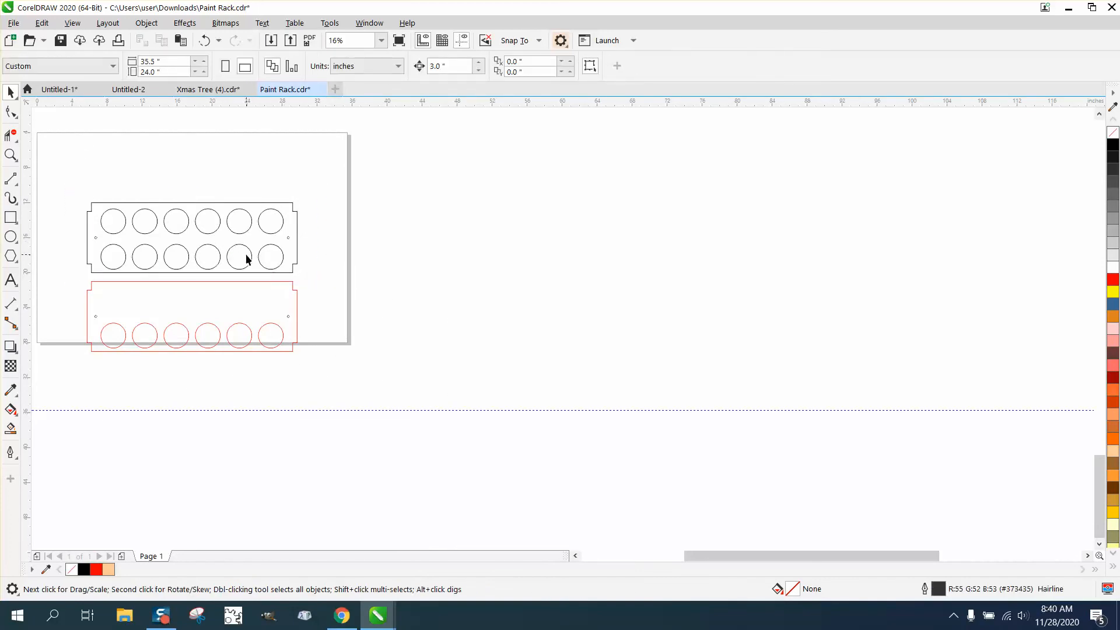
Step: Group the red single-row panel with its small circles and center it on the page over the two-row panel
{"action": "left_click", "coordinate": [289, 319]}
{"action": "left_click_drag", "start_coordinate": [314, 277], "coordinate": [57, 373]}
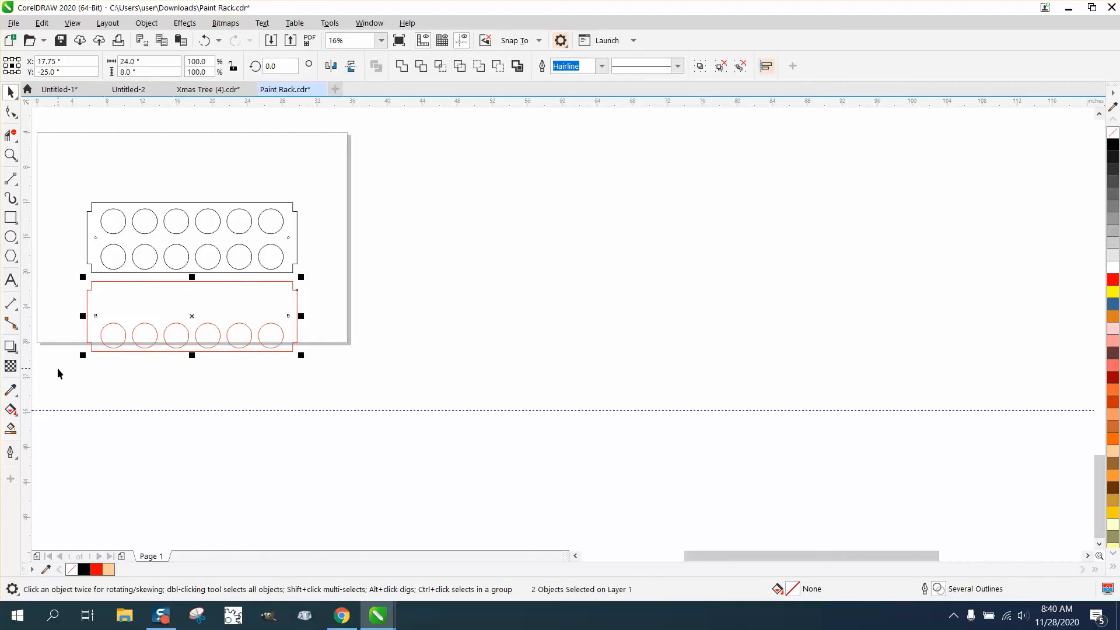
{"action": "key", "text": "ctrl+g"}
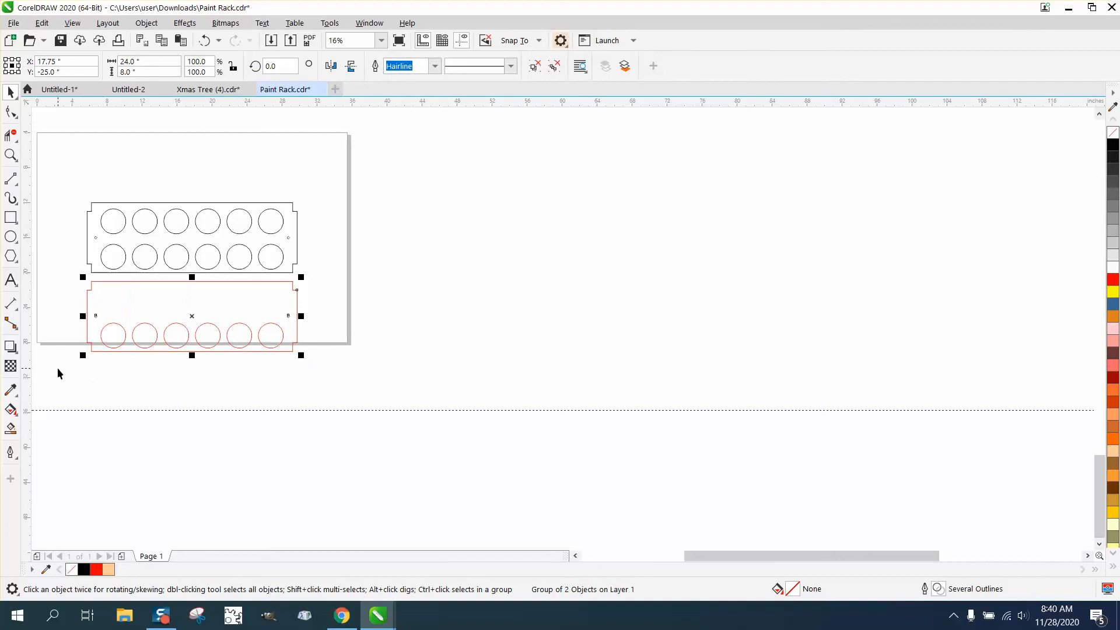
{"action": "key", "text": "p"}
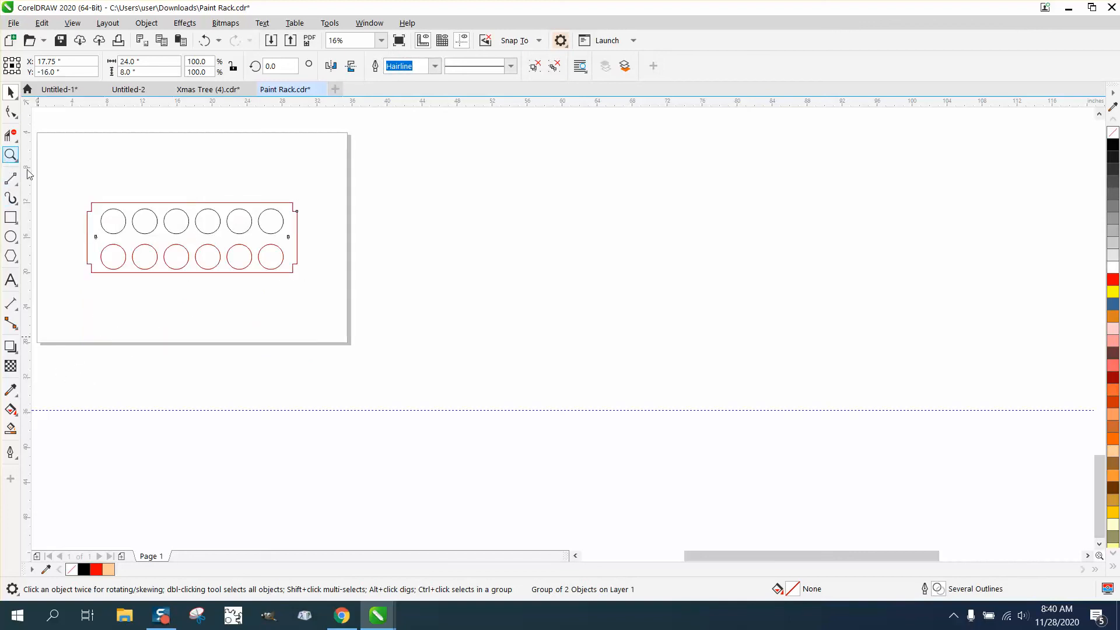
Step: Check the small hole's alignment near the end of the overlapped panels, and send the red single-row panel group to the back
{"action": "left_click", "coordinate": [11, 154]}
{"action": "left_click_drag", "start_coordinate": [88, 220], "coordinate": [276, 280]}
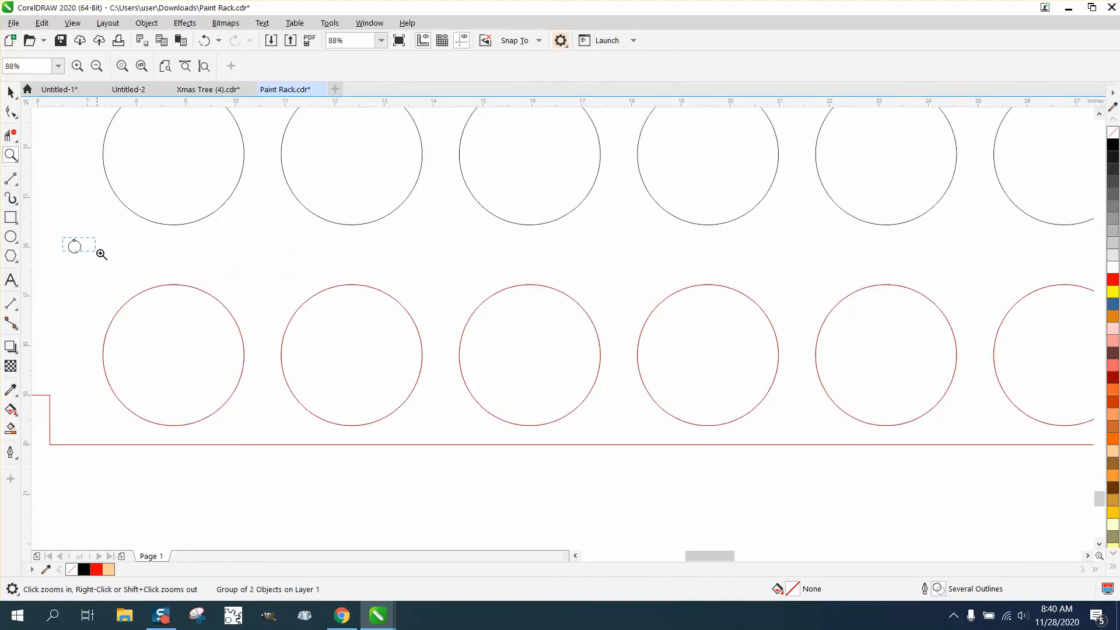
{"action": "left_click_drag", "start_coordinate": [100, 250], "coordinate": [65, 240]}
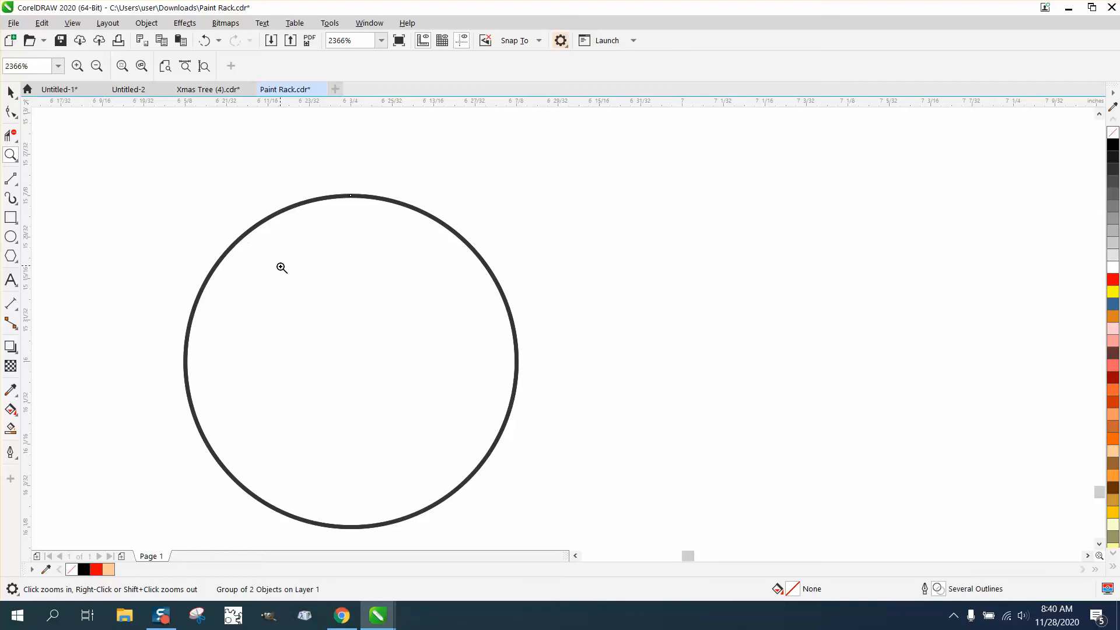
{"action": "scroll", "coordinate": [298, 271], "scroll_direction": "down", "scroll_amount": 6}
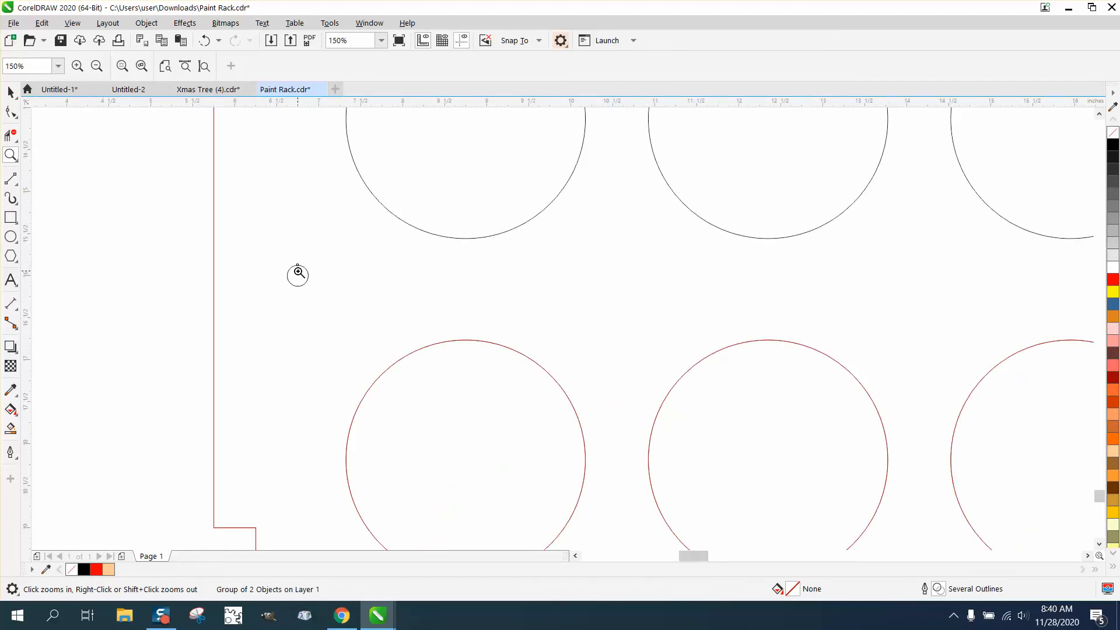
{"action": "left_click_drag", "start_coordinate": [243, 246], "coordinate": [361, 308]}
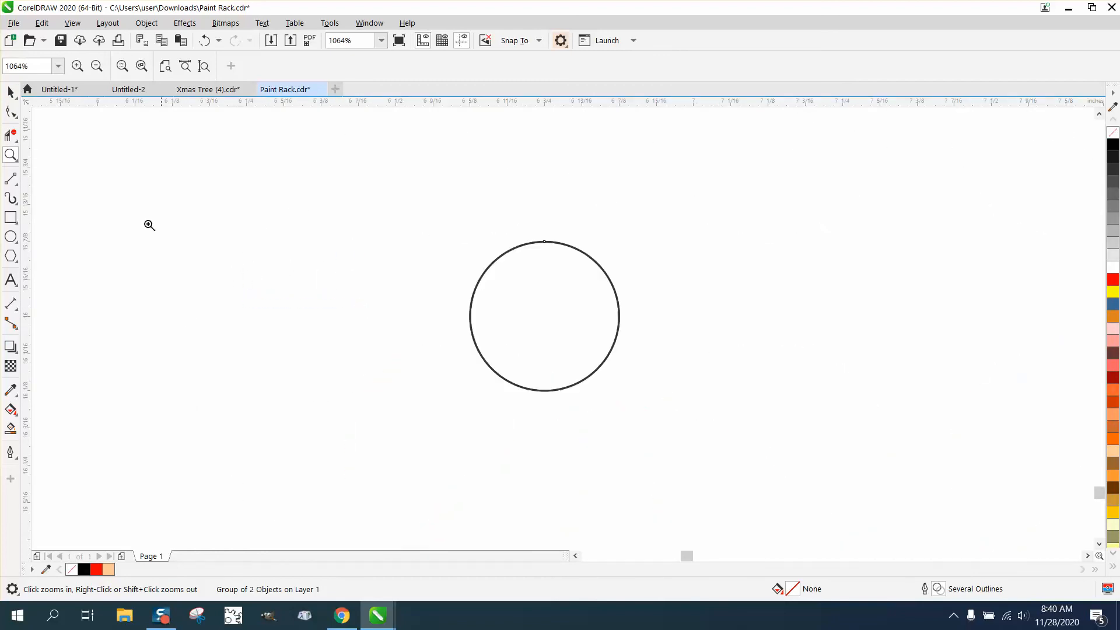
{"action": "left_click", "coordinate": [10, 92]}
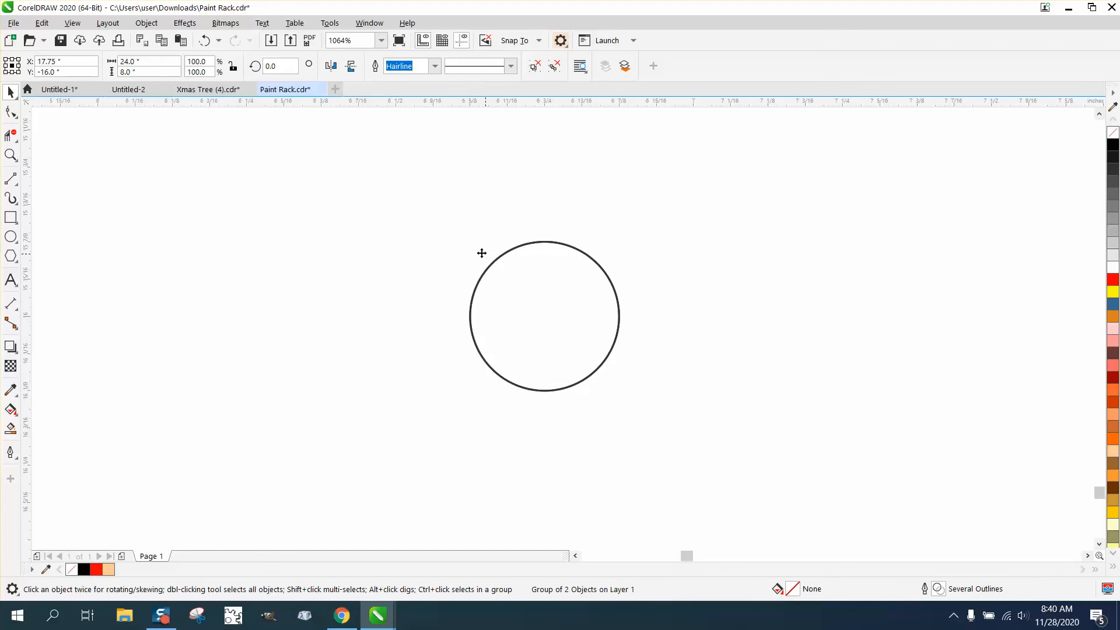
{"action": "left_click", "coordinate": [147, 23]}
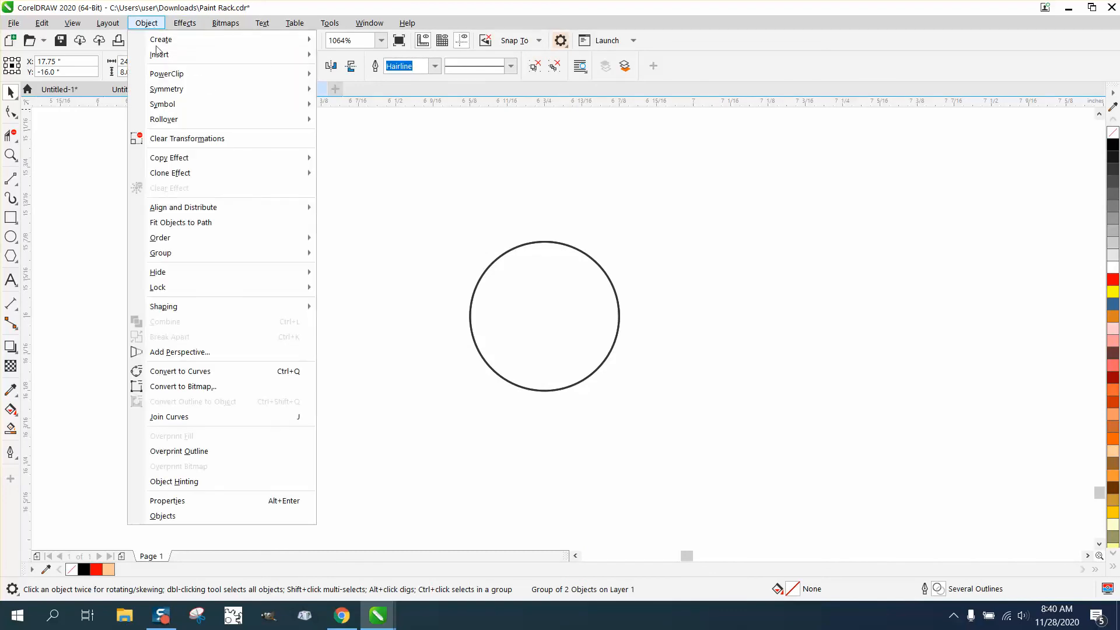
{"action": "mouse_move", "coordinate": [169, 240]}
{"action": "left_click", "coordinate": [345, 252]}
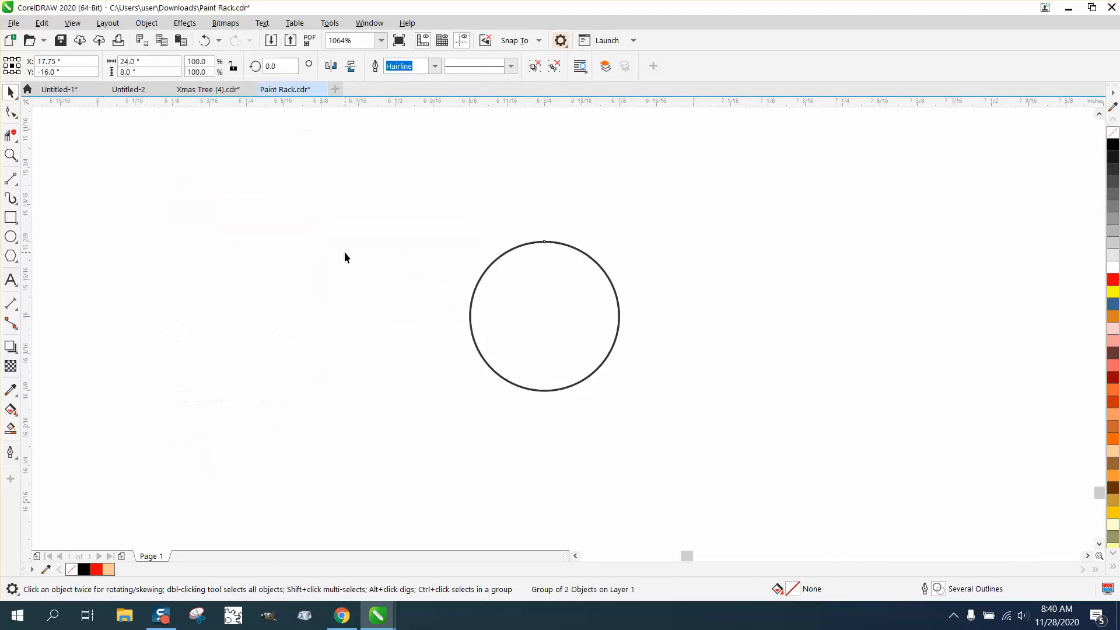
Step: Set the document's nudge distance to 0.25 inches with nothing selected
{"action": "scroll", "coordinate": [422, 270], "scroll_direction": "down", "scroll_amount": 5}
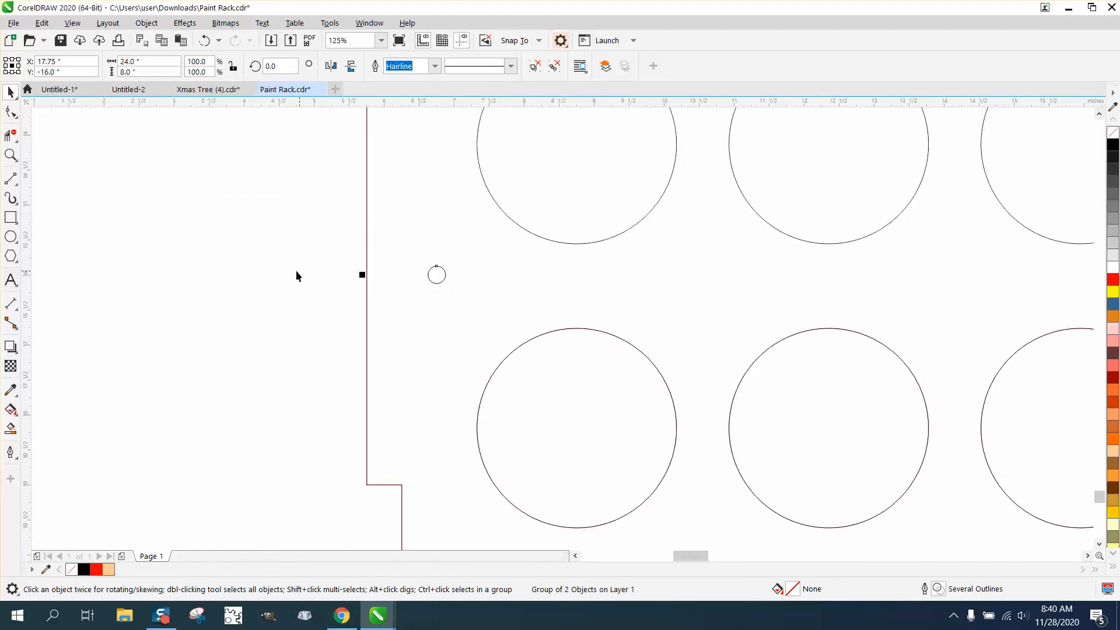
{"action": "scroll", "coordinate": [296, 272], "scroll_direction": "down", "scroll_amount": 5}
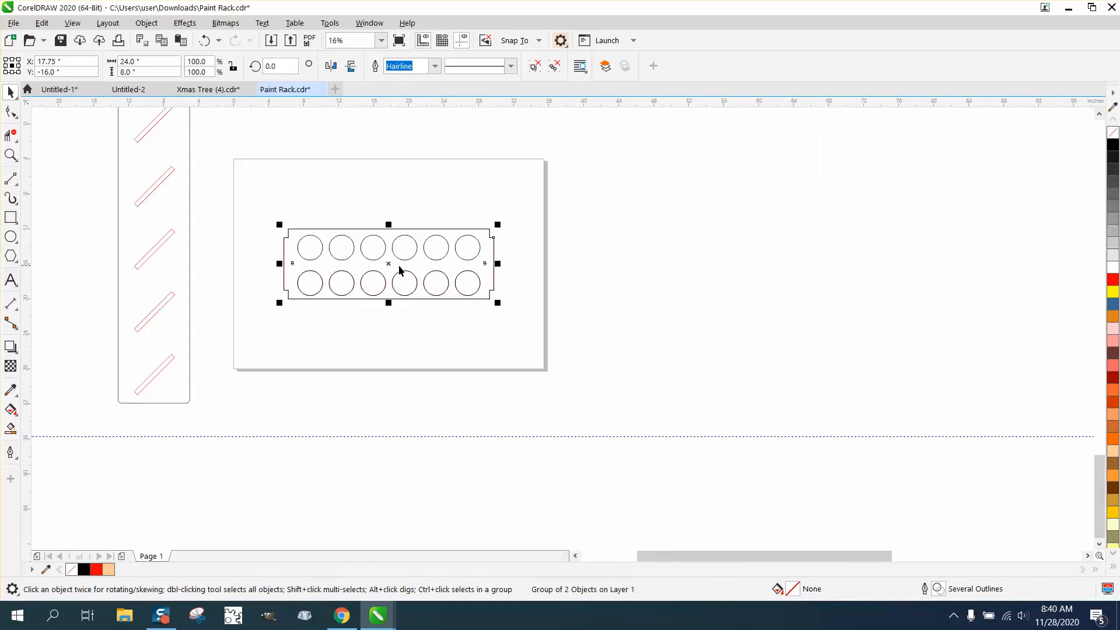
{"action": "left_click", "coordinate": [258, 193]}
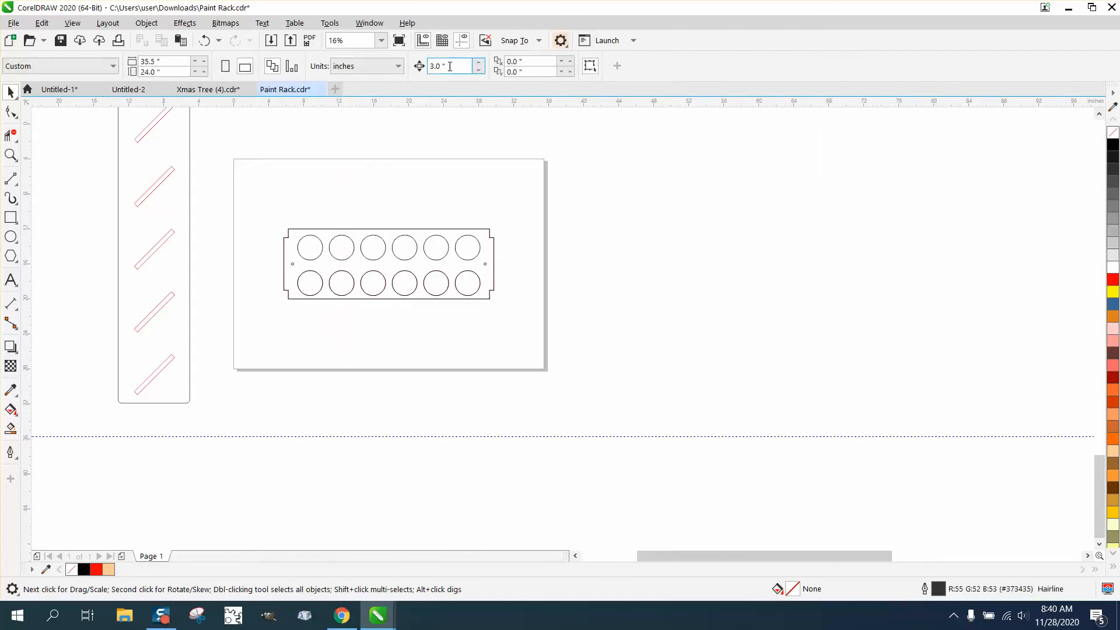
{"action": "double_click", "coordinate": [449, 65]}
{"action": "type", "text": ".25"}
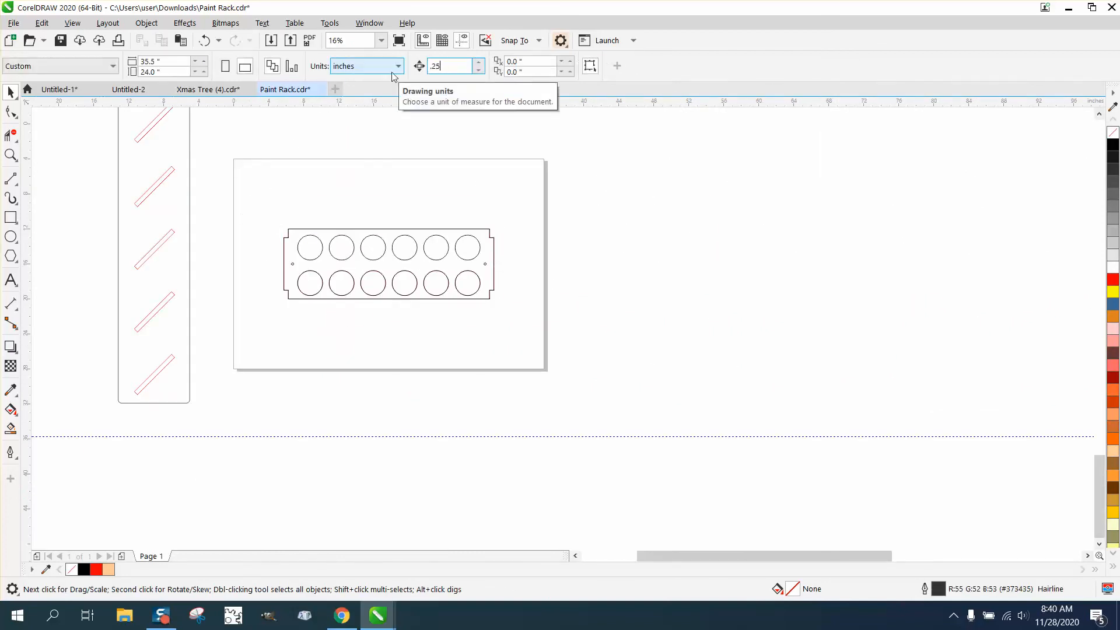
Step: Nudge the black two-row panel group down 0.25 inches and compare its small end holes with those of the red panel
{"action": "left_click", "coordinate": [10, 155]}
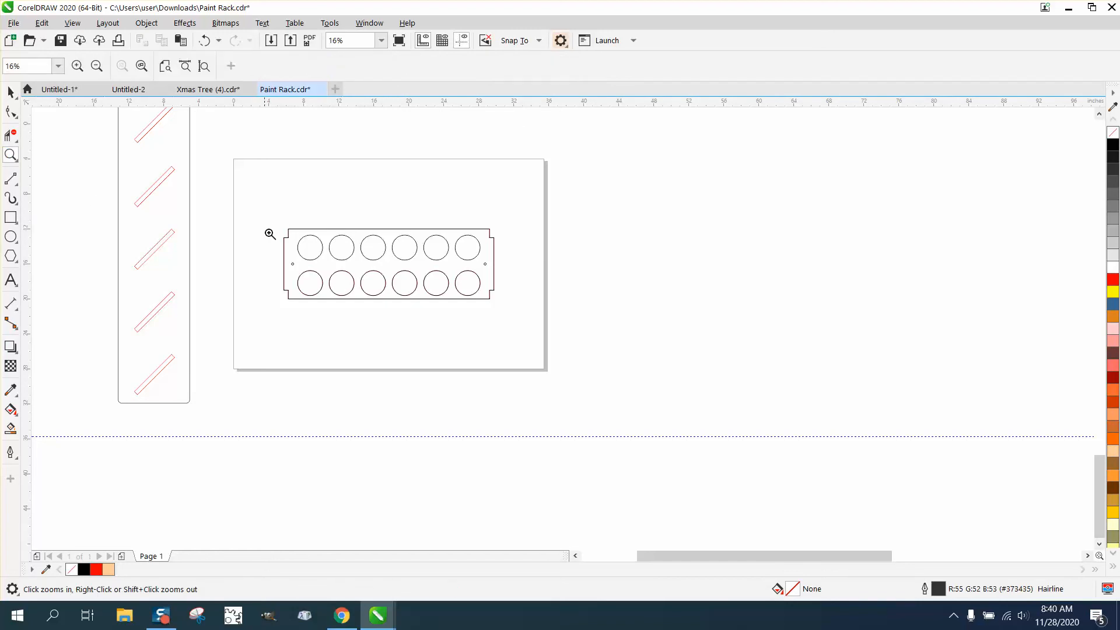
{"action": "left_click_drag", "start_coordinate": [270, 234], "coordinate": [647, 406]}
{"action": "key", "text": "space"}
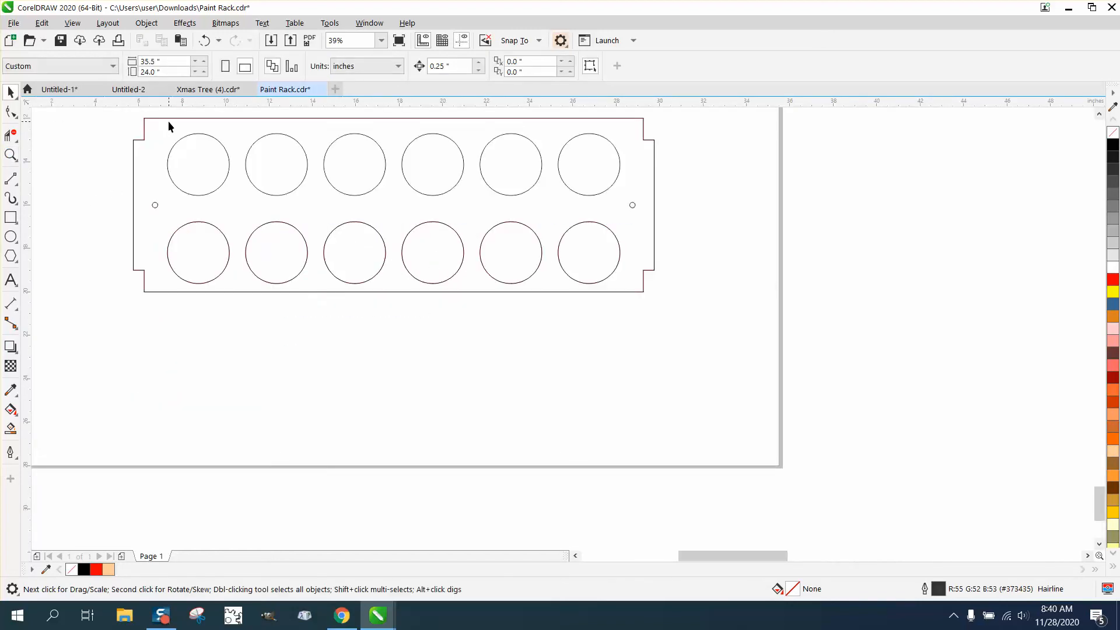
{"action": "left_click", "coordinate": [169, 119]}
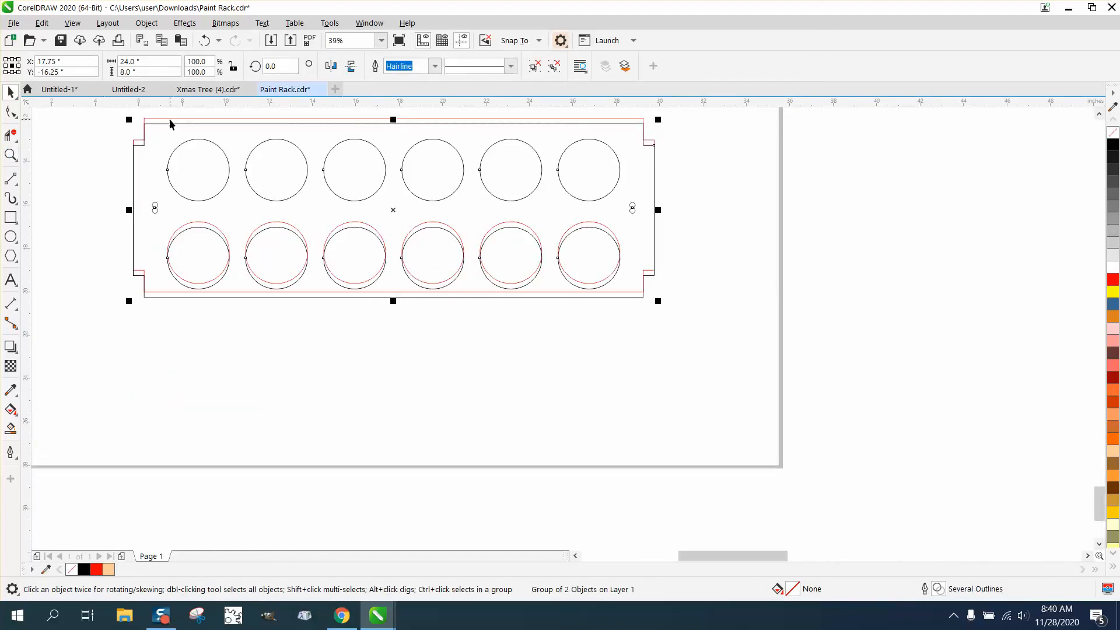
{"action": "left_click", "coordinate": [10, 155]}
{"action": "left_click_drag", "start_coordinate": [121, 183], "coordinate": [214, 236]}
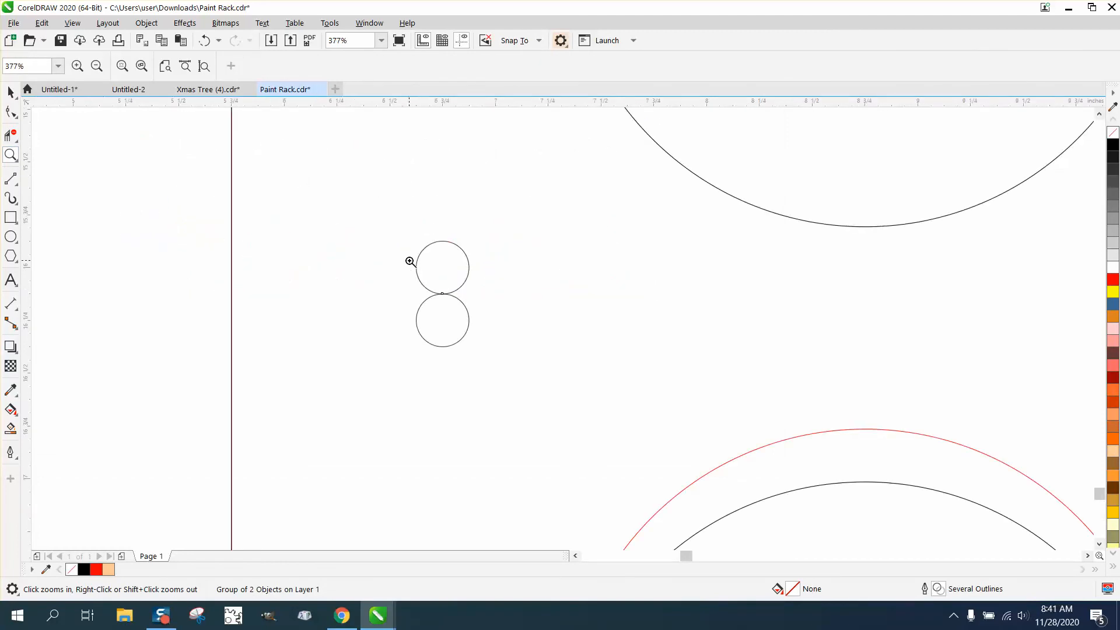
{"action": "right_click", "coordinate": [415, 260]}
{"action": "right_click", "coordinate": [415, 259]}
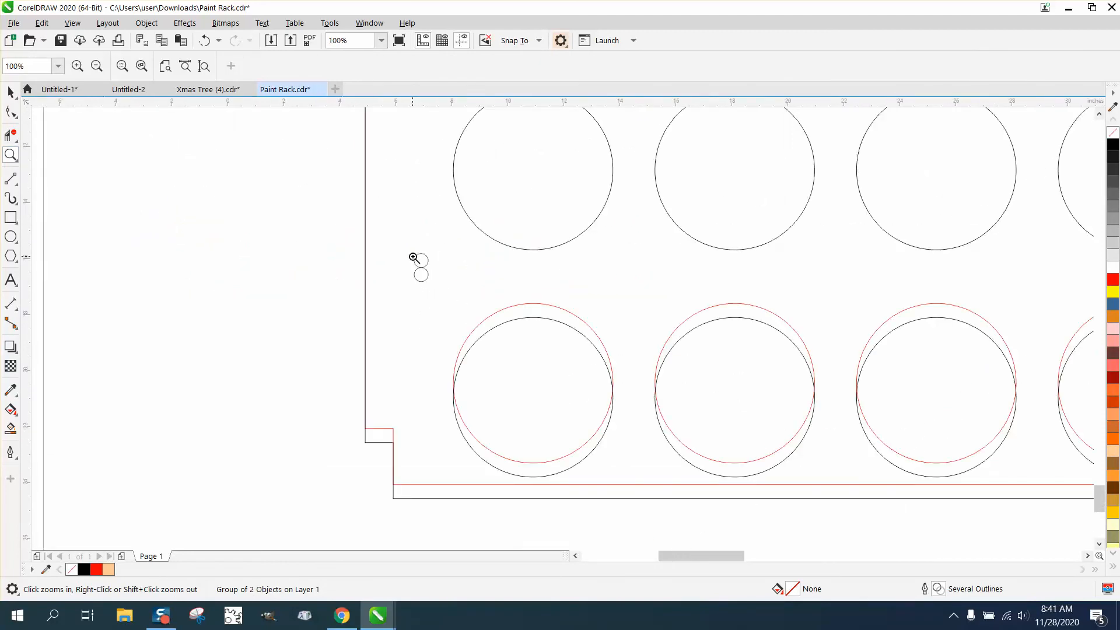
{"action": "right_click", "coordinate": [415, 259]}
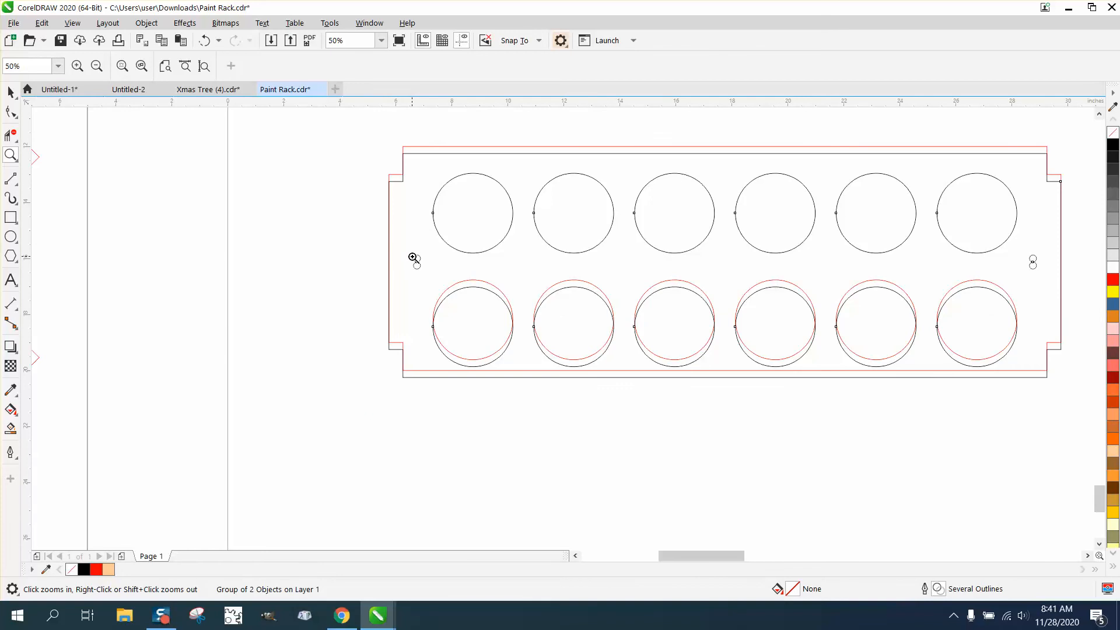
{"action": "right_click", "coordinate": [316, 259]}
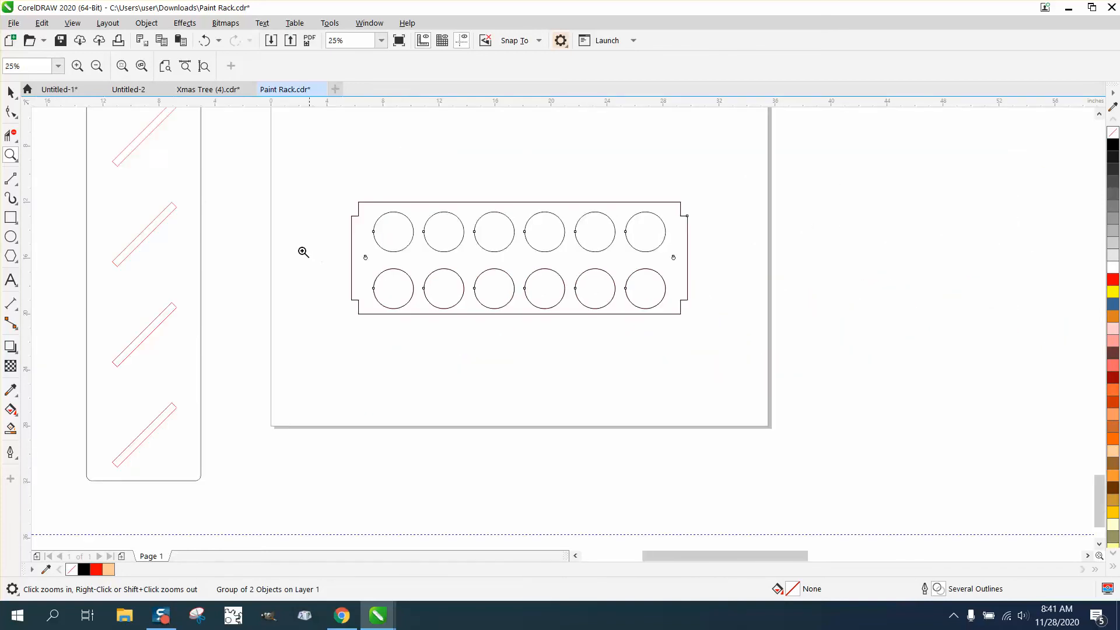
Step: Separate the black two-row panel below the red single-row panel and move both panels off the page to its right
{"action": "left_click", "coordinate": [11, 92]}
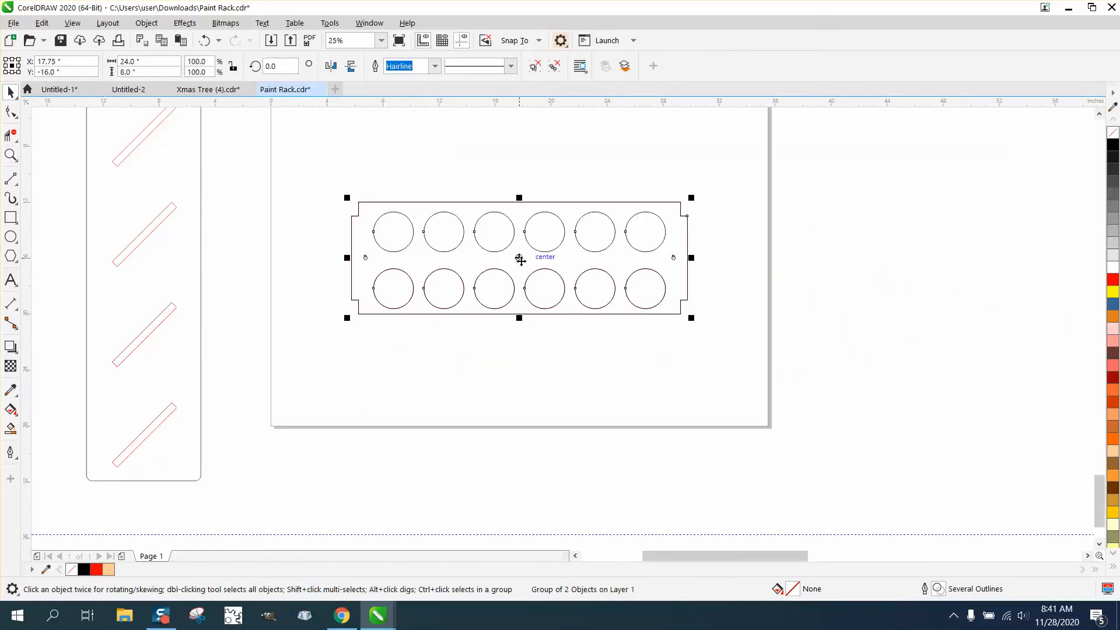
{"action": "left_click_drag", "start_coordinate": [519, 261], "coordinate": [523, 385]}
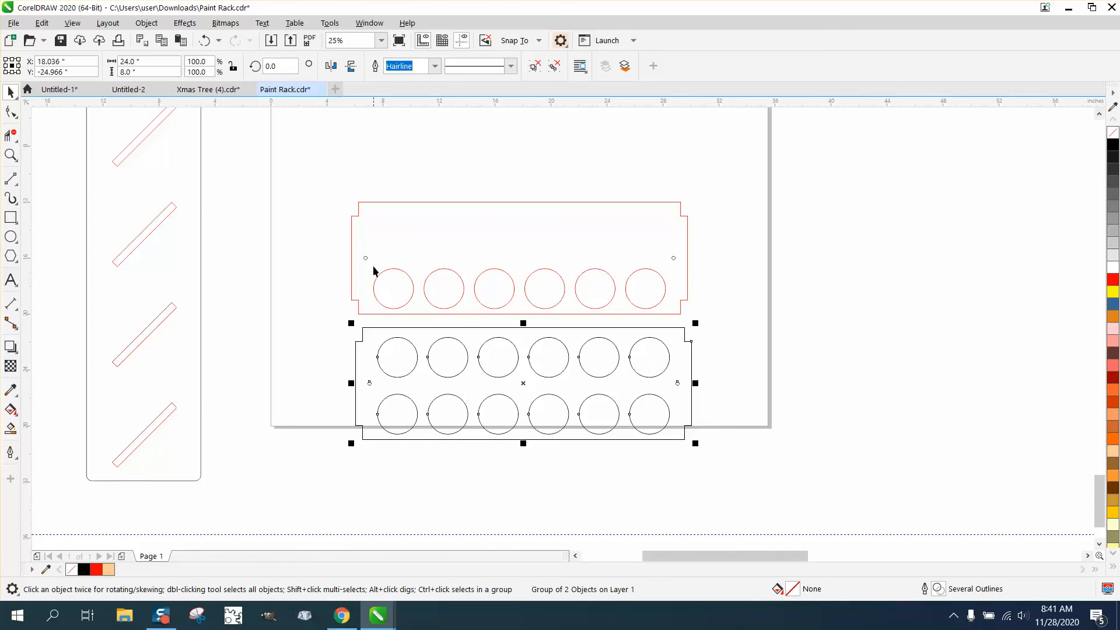
{"action": "scroll", "coordinate": [365, 257], "scroll_direction": "down", "scroll_amount": 1}
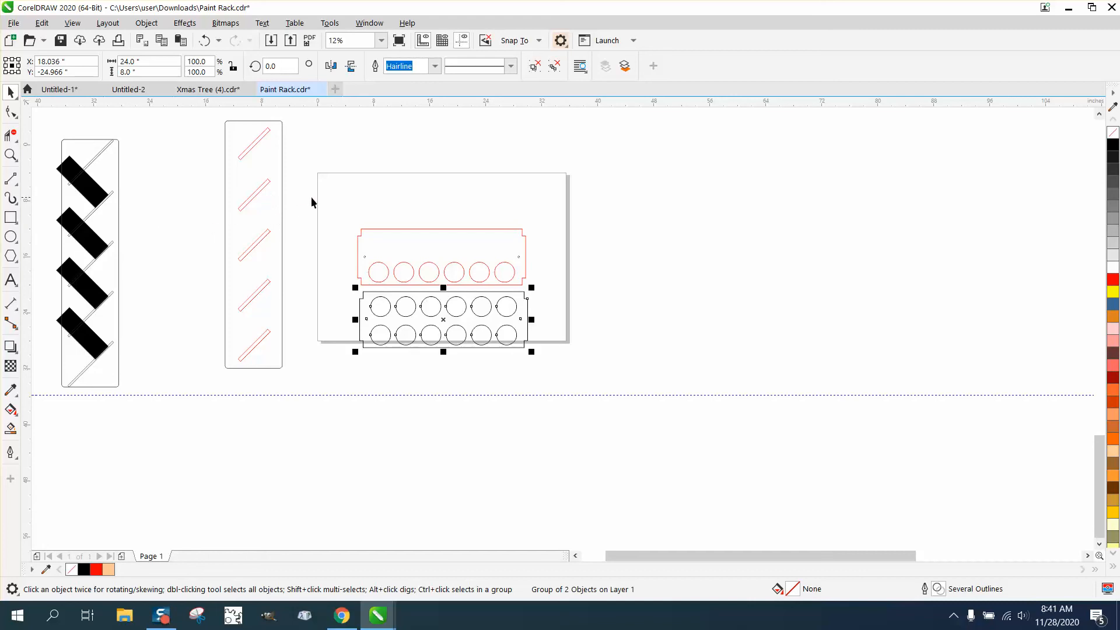
{"action": "left_click_drag", "start_coordinate": [312, 203], "coordinate": [526, 358]}
{"action": "left_click_drag", "start_coordinate": [445, 290], "coordinate": [859, 292]}
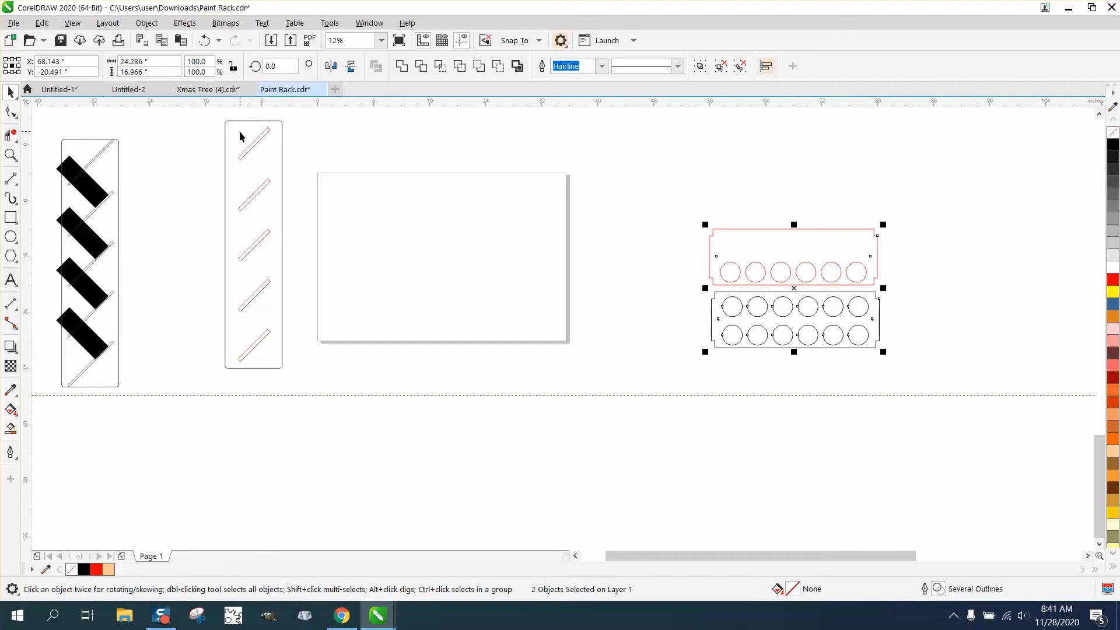
Step: Group the upright side panel beside the page with its five slots and rotate the group to 90 degrees
{"action": "left_click_drag", "start_coordinate": [218, 114], "coordinate": [345, 391]}
{"action": "key", "text": "ctrl+g"}
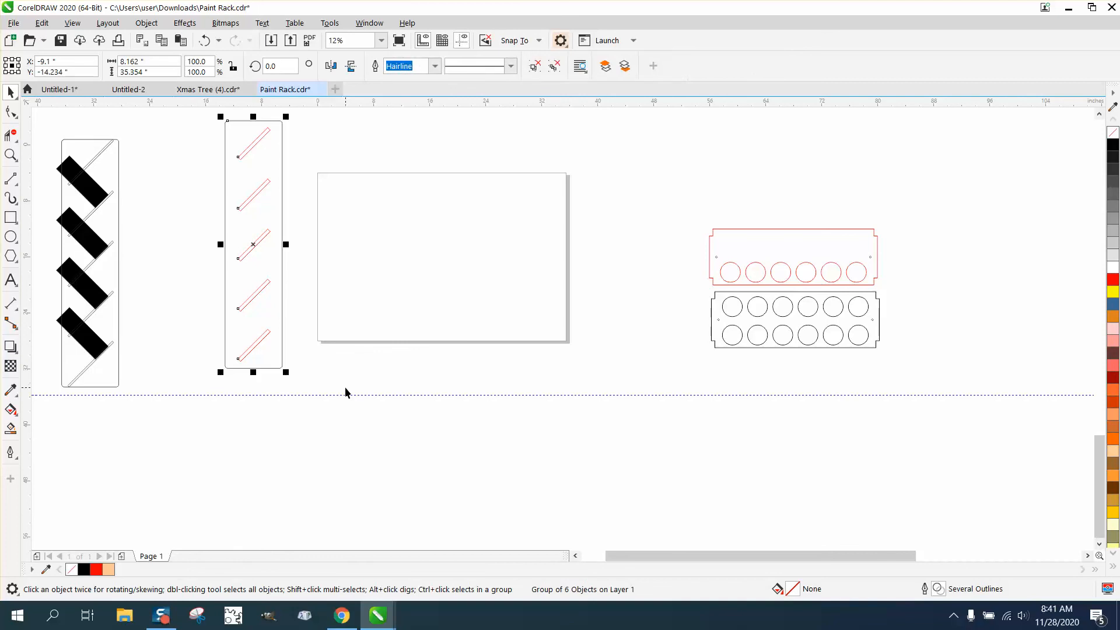
{"action": "left_click", "coordinate": [272, 66]}
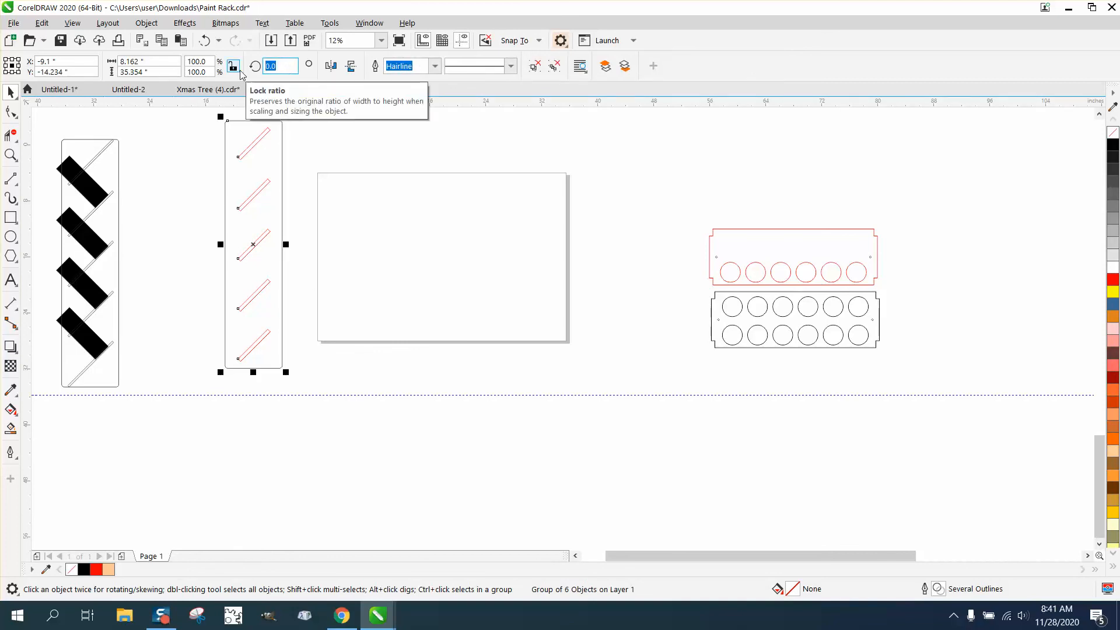
{"action": "type", "text": "45"}
{"action": "key", "text": "Return"}
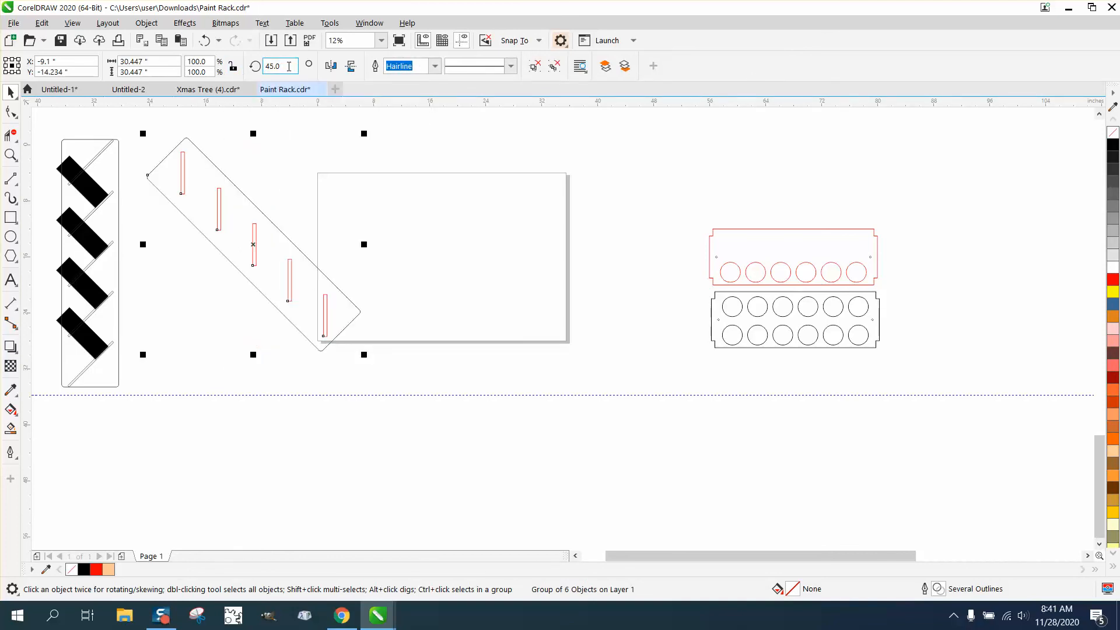
{"action": "type", "text": "90"}
{"action": "key", "text": "Return"}
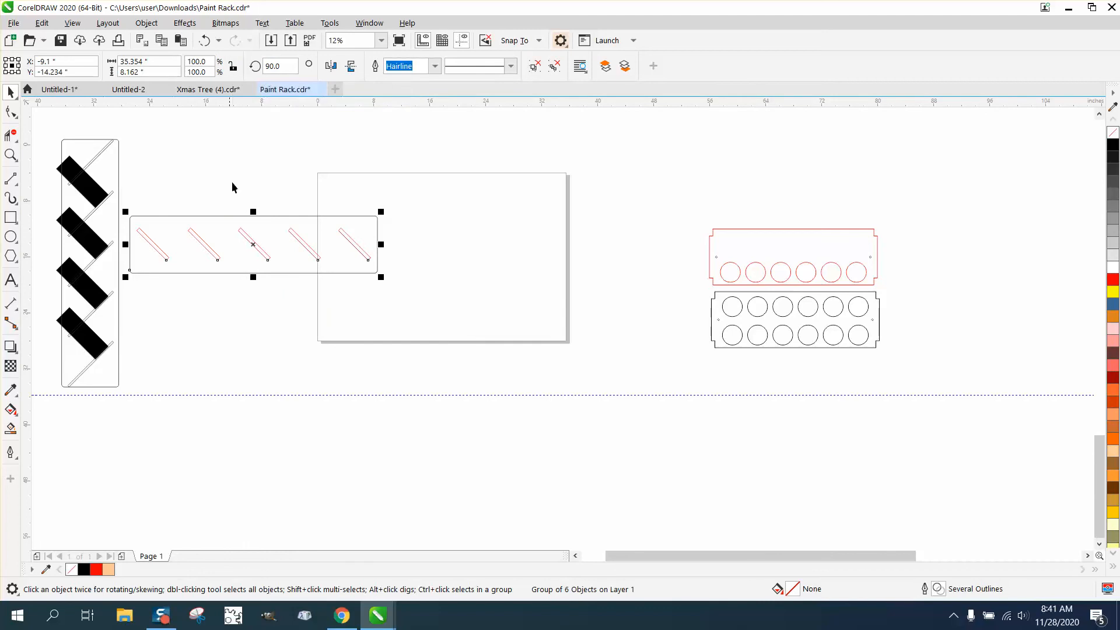
Step: Move the rotated side panel onto the upper part of the page, centered at about X 17.8, Y -8.8 inches, and check its fit
{"action": "left_click_drag", "start_coordinate": [257, 245], "coordinate": [443, 204]}
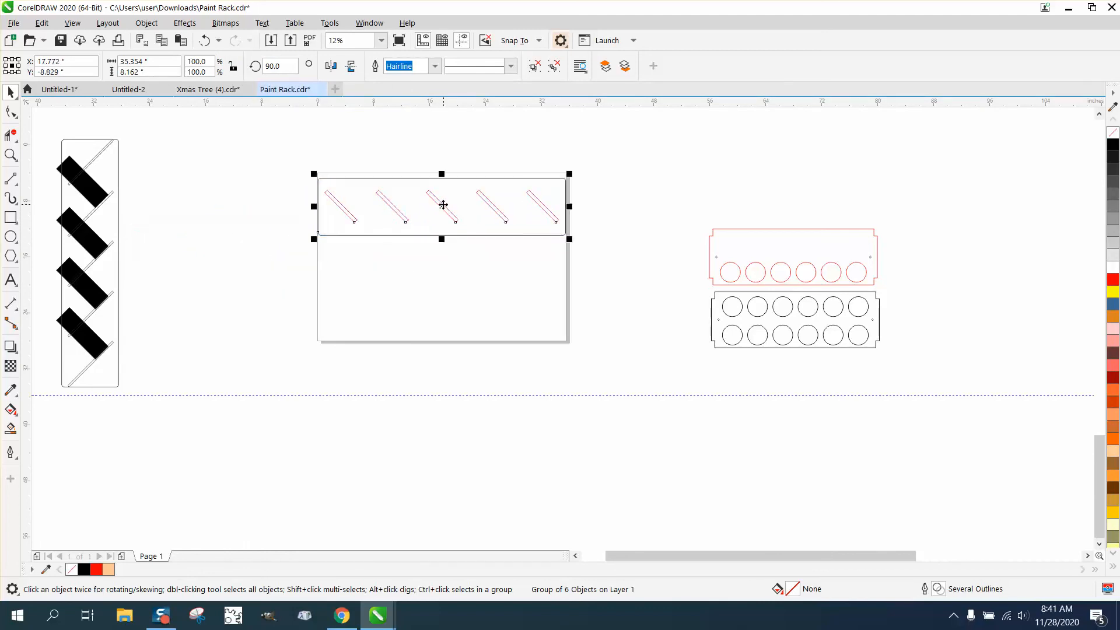
{"action": "left_click", "coordinate": [418, 154]}
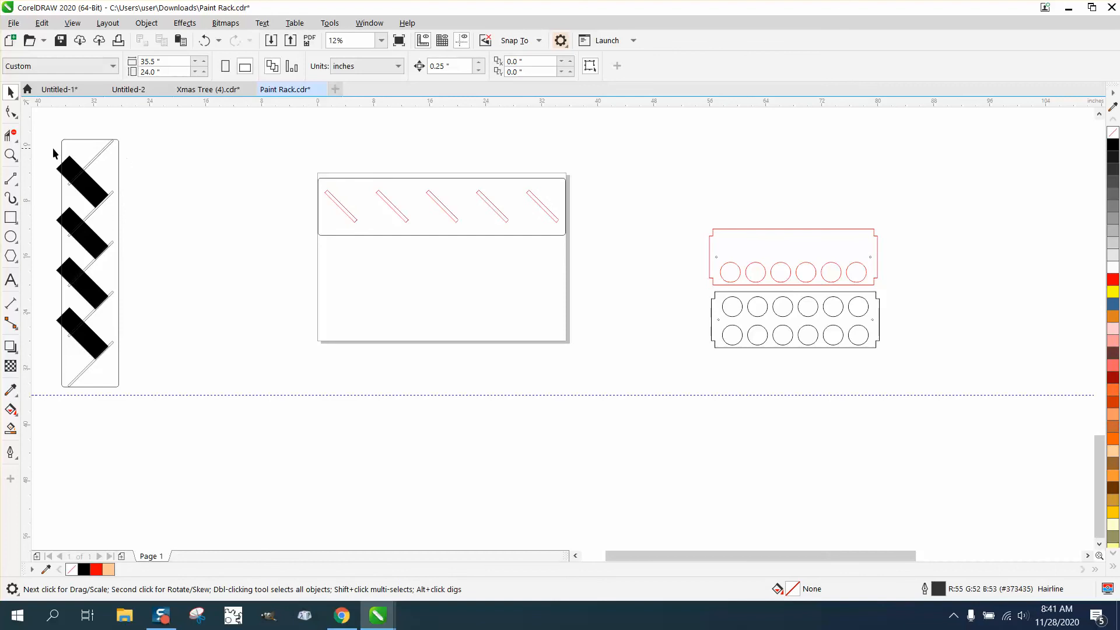
{"action": "left_click", "coordinate": [10, 154]}
{"action": "left_click_drag", "start_coordinate": [314, 165], "coordinate": [590, 253]}
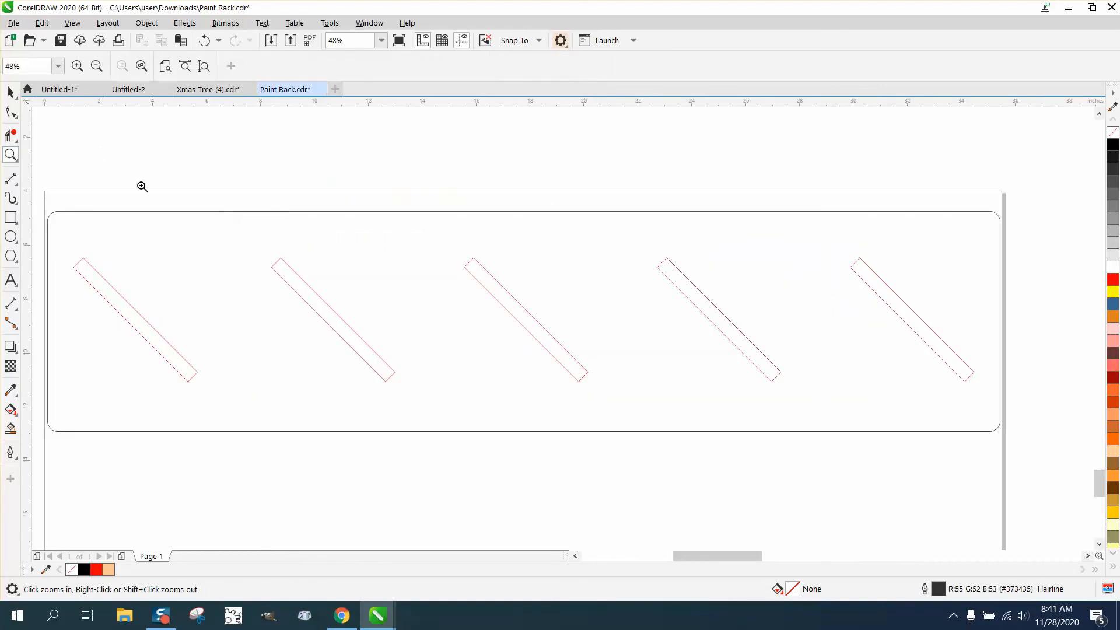
{"action": "right_click", "coordinate": [190, 179]}
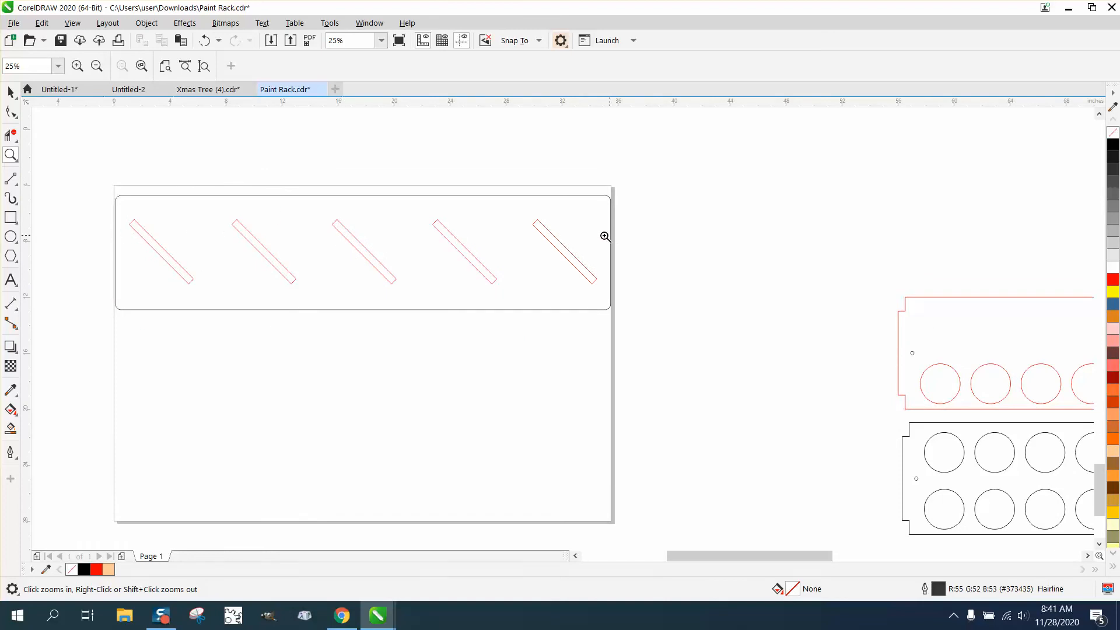
Step: Ungroup the slotted side panel on the page and deselect its parts
{"action": "left_click", "coordinate": [11, 93]}
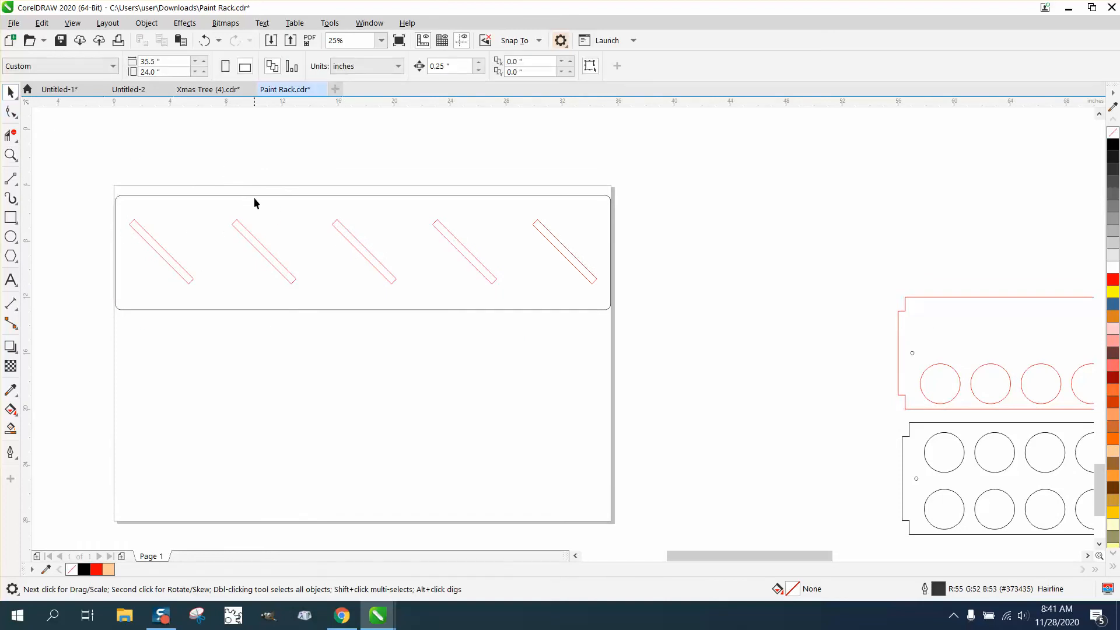
{"action": "left_click", "coordinate": [256, 194]}
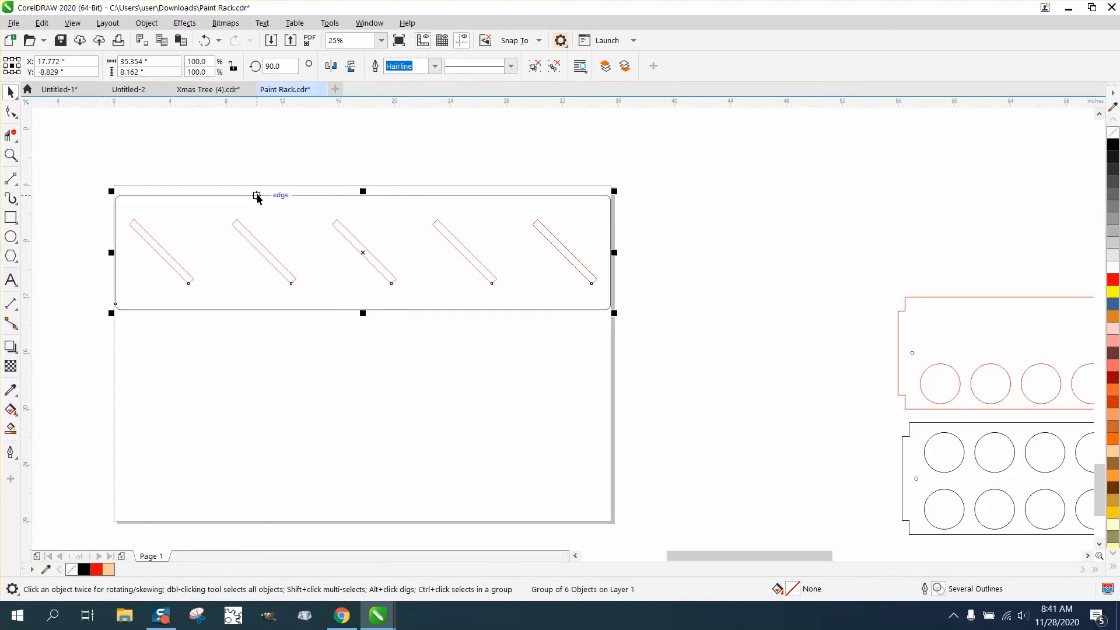
{"action": "left_click", "coordinate": [150, 24]}
{"action": "mouse_move", "coordinate": [184, 254]}
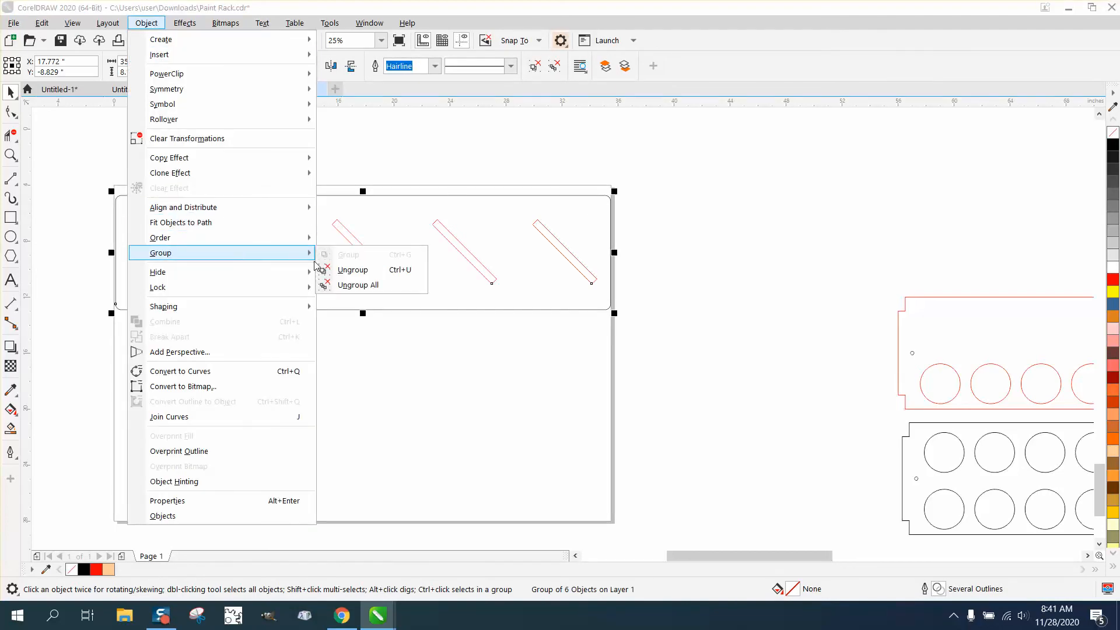
{"action": "left_click", "coordinate": [350, 268]}
{"action": "left_click", "coordinate": [203, 186]}
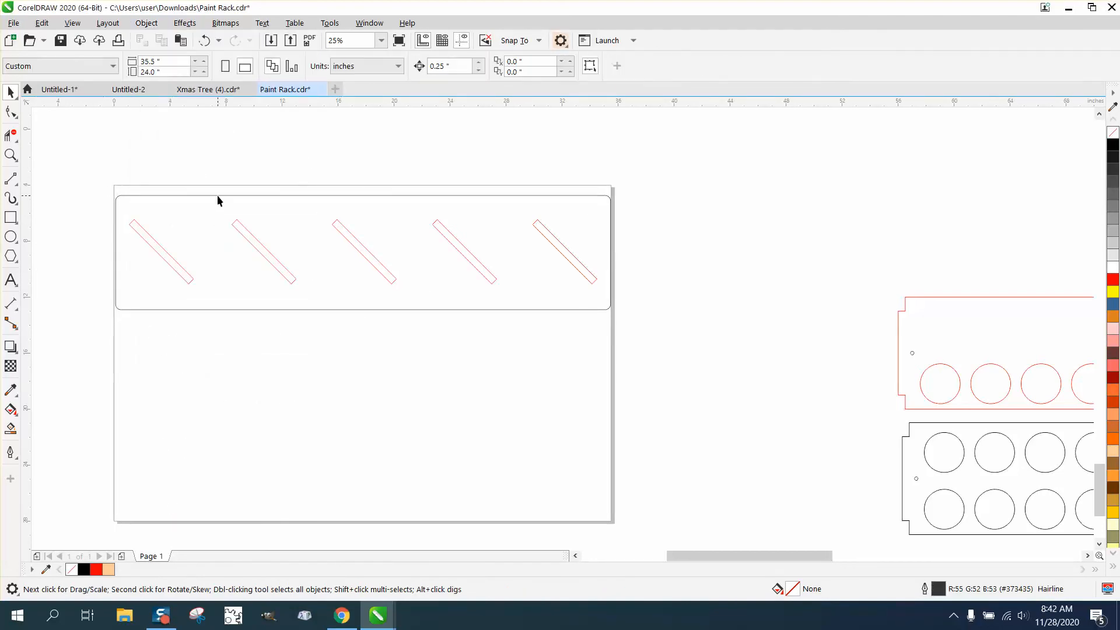
Step: Convert the rounded rectangle outline of the slotted side panel on the page to curves and deselect it
{"action": "left_click", "coordinate": [217, 195]}
{"action": "key", "text": "F10"}
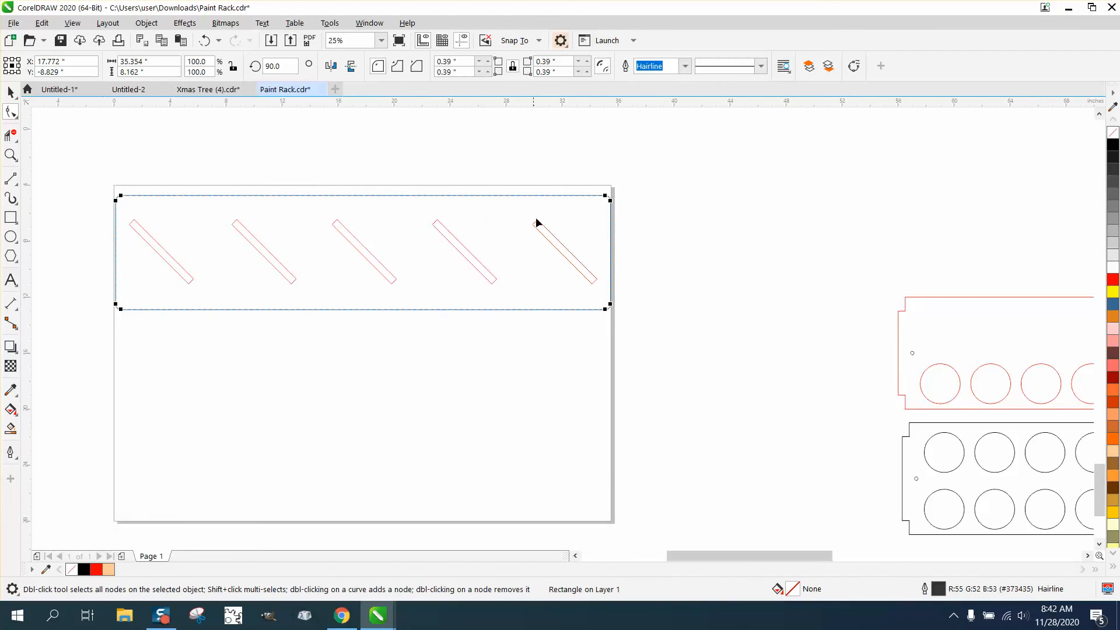
{"action": "left_click", "coordinate": [146, 23]}
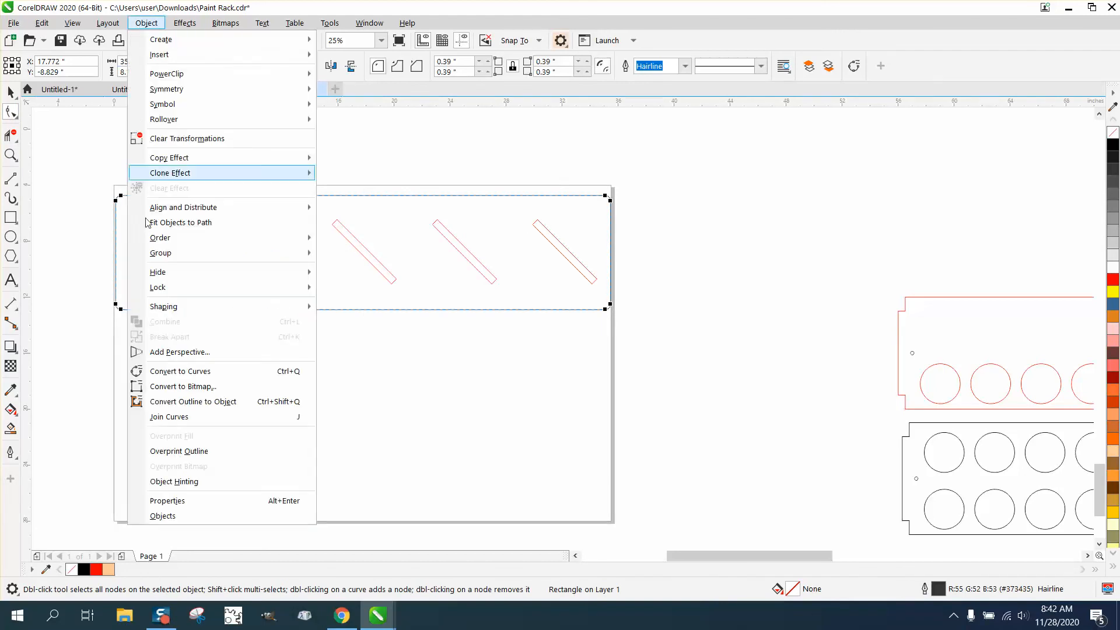
{"action": "left_click", "coordinate": [175, 371]}
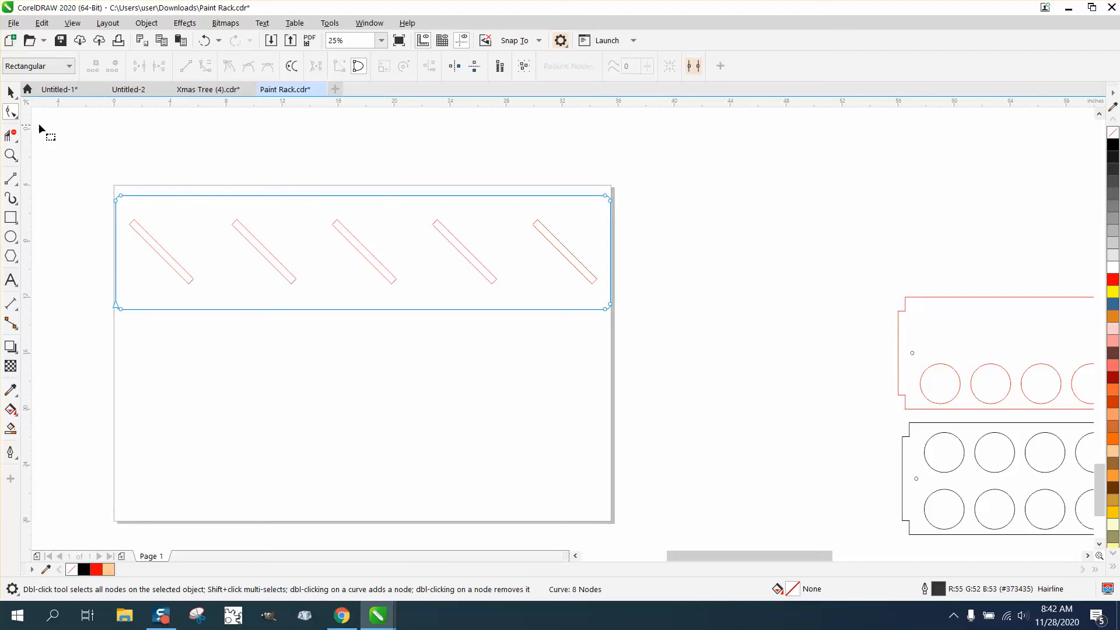
{"action": "left_click", "coordinate": [11, 92]}
{"action": "left_click", "coordinate": [245, 117]}
Step: Shorten the side panel by moving all four nodes of its right end inward 0.5 inch in 0.25-inch nudges
{"action": "left_click", "coordinate": [447, 66]}
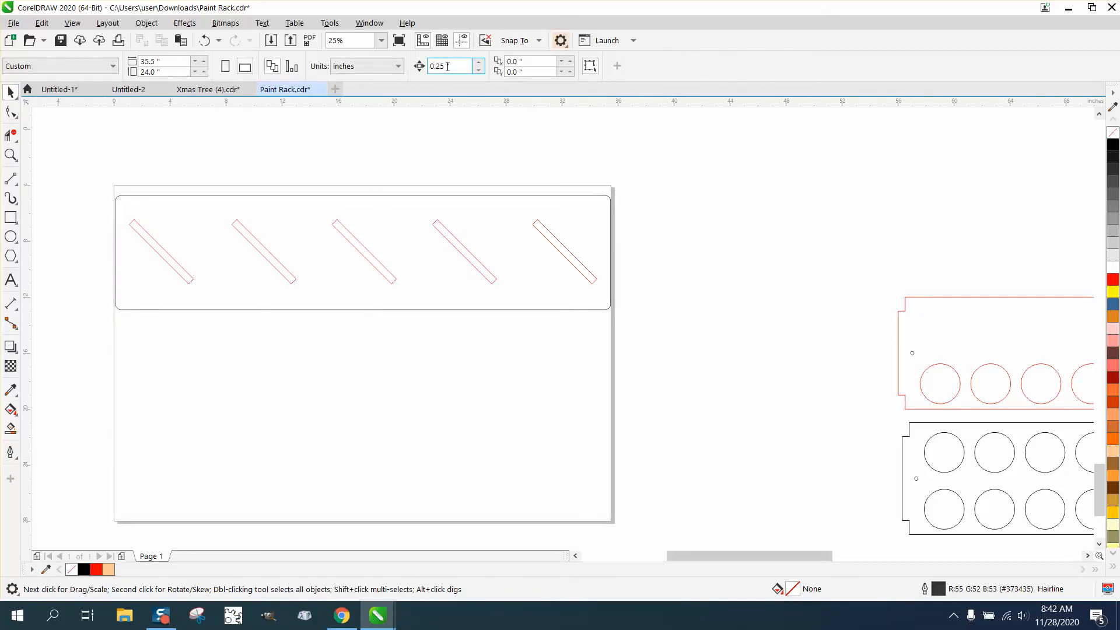
{"action": "double_click", "coordinate": [447, 66]}
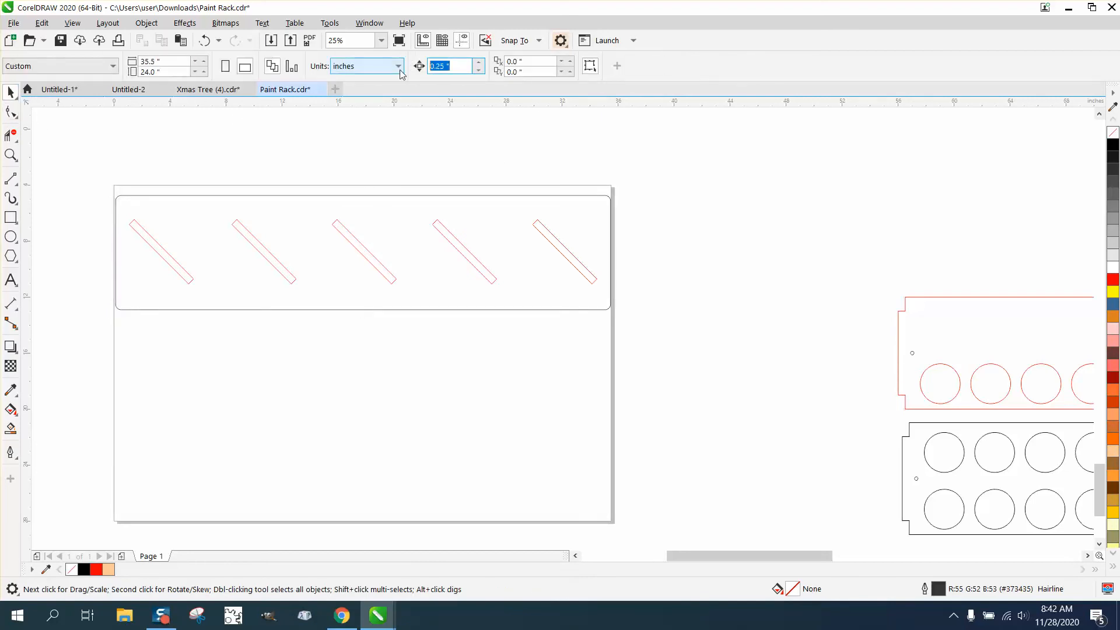
{"action": "left_click", "coordinate": [11, 154]}
{"action": "left_click", "coordinate": [692, 255]}
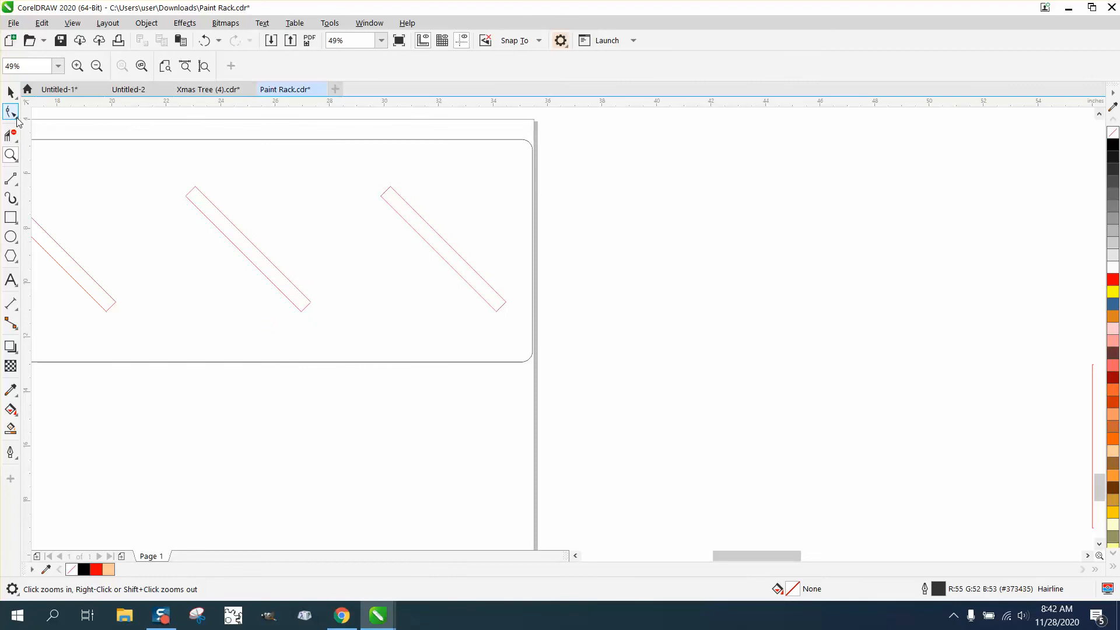
{"action": "left_click", "coordinate": [10, 111]}
{"action": "left_click", "coordinate": [53, 112]}
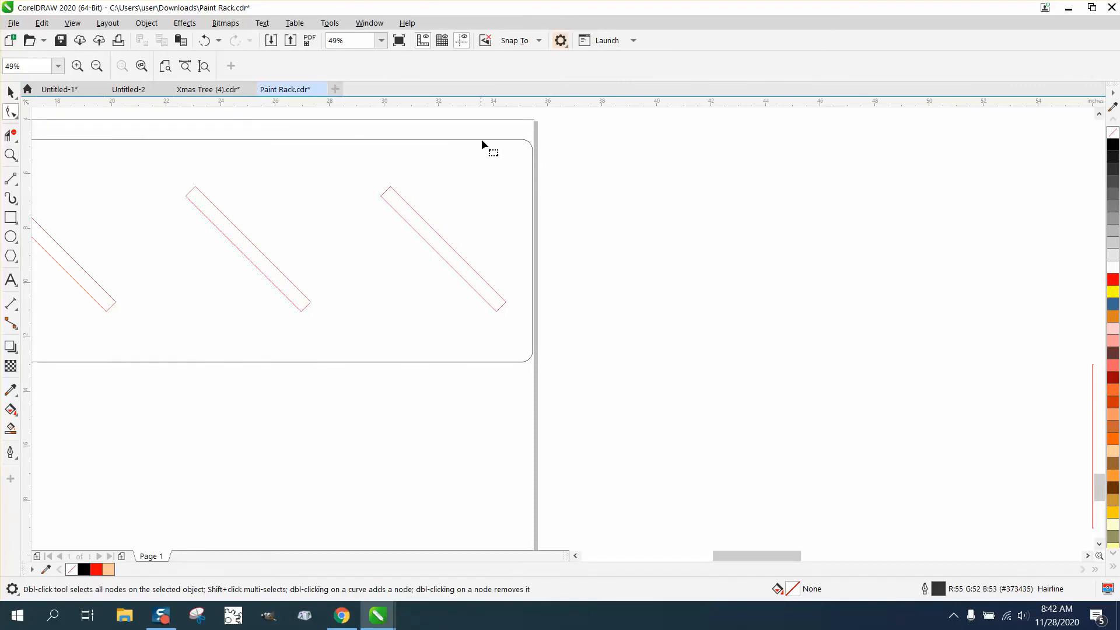
{"action": "left_click", "coordinate": [491, 139]}
{"action": "left_click_drag", "start_coordinate": [511, 121], "coordinate": [583, 393]}
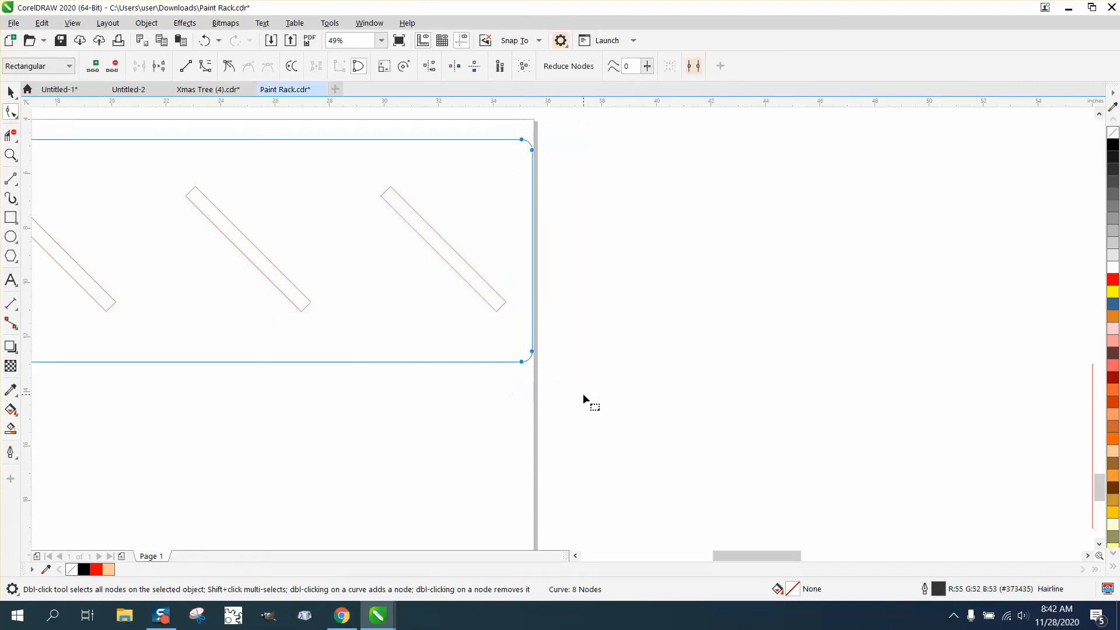
{"action": "key", "text": "Left"}
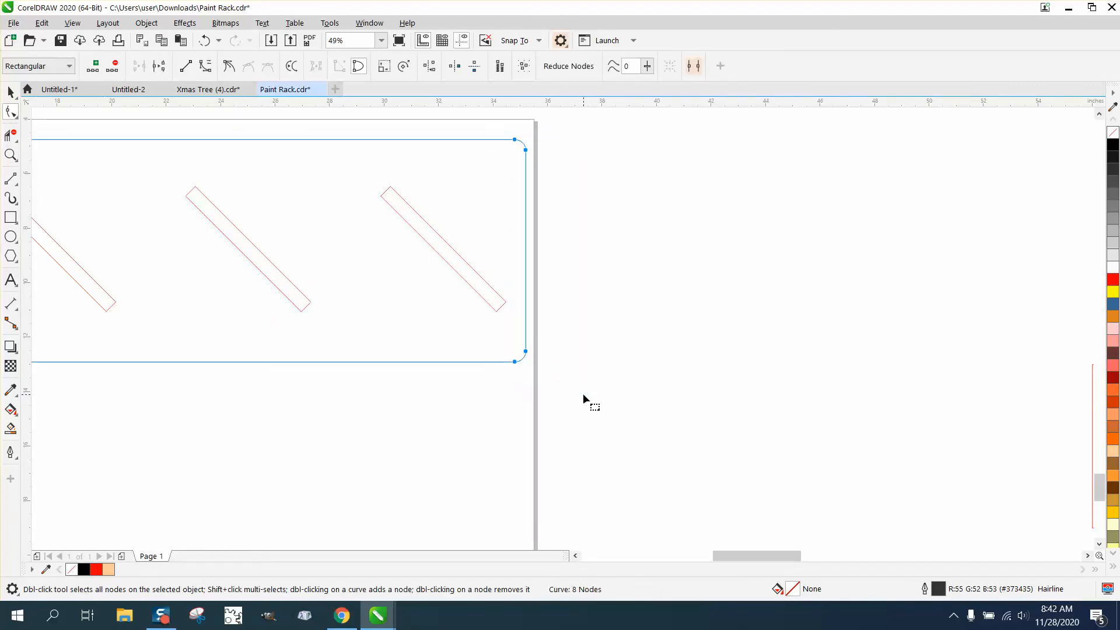
{"action": "key", "text": "Left"}
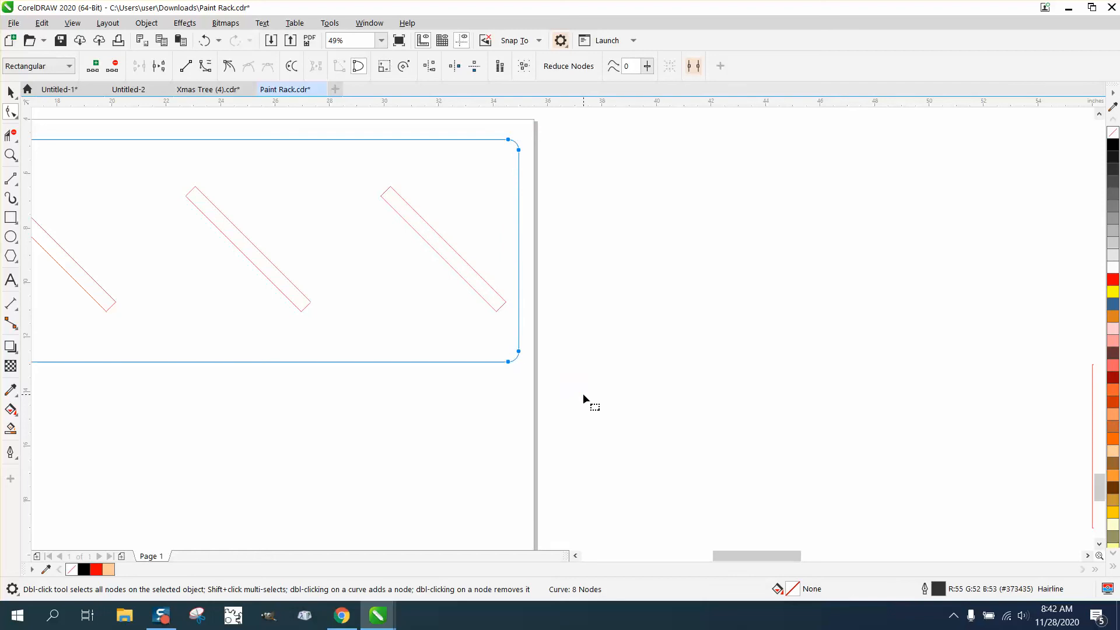
Step: Move all four nodes of the side panel's left end inward 0.5 inch in 0.25-inch nudges and deselect them
{"action": "scroll", "coordinate": [528, 373], "scroll_direction": "down", "scroll_amount": 4}
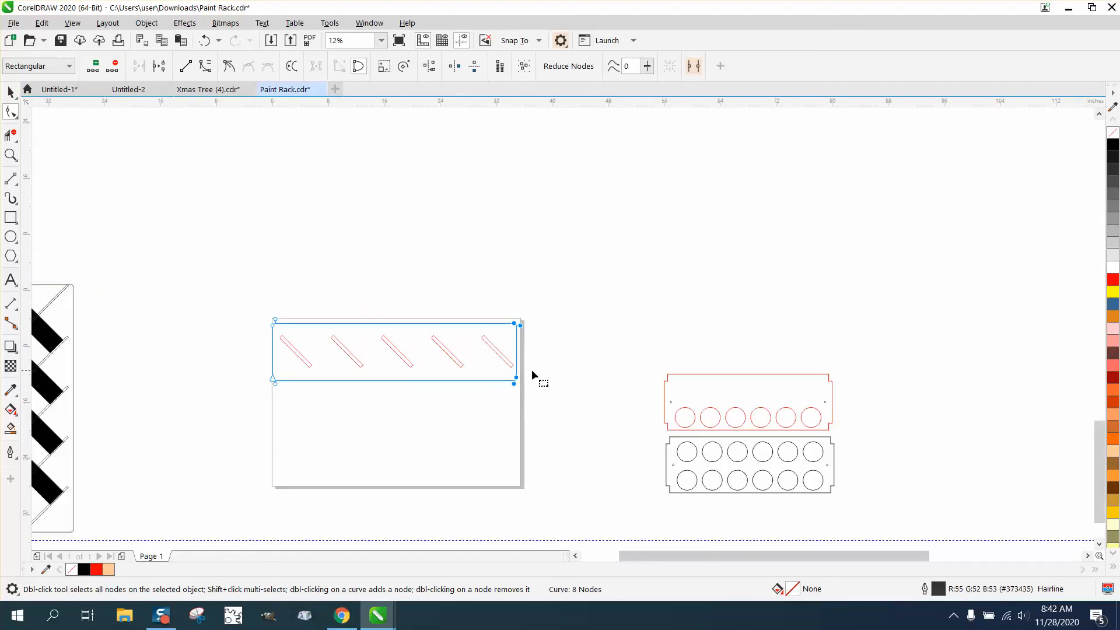
{"action": "left_click", "coordinate": [10, 155]}
{"action": "left_click_drag", "start_coordinate": [257, 297], "coordinate": [391, 427]}
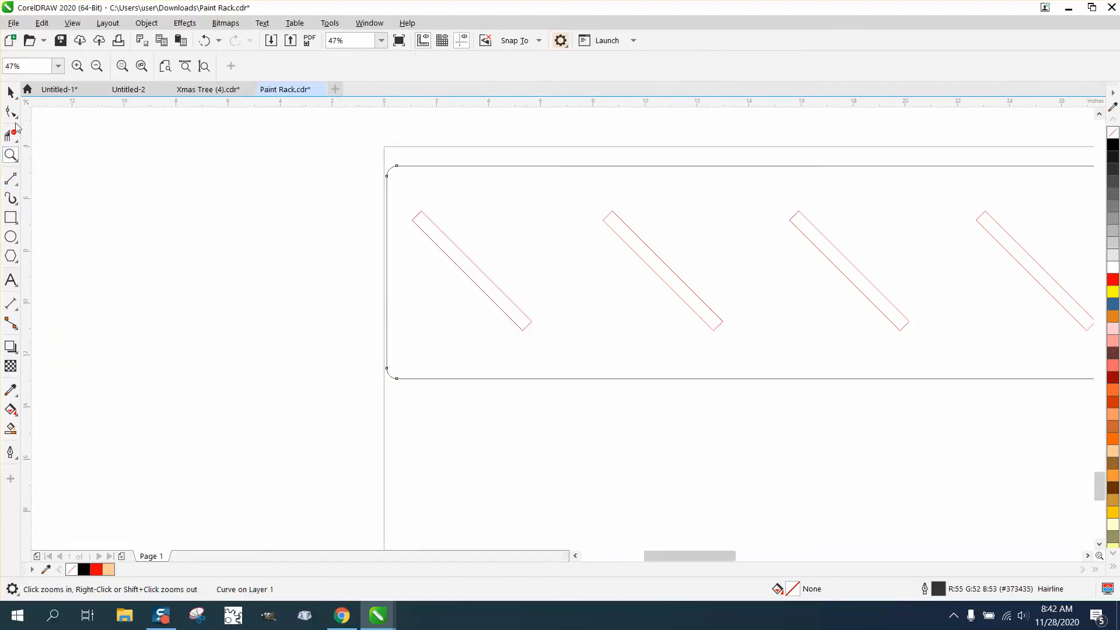
{"action": "left_click", "coordinate": [11, 111]}
{"action": "left_click_drag", "start_coordinate": [426, 378], "coordinate": [432, 382]}
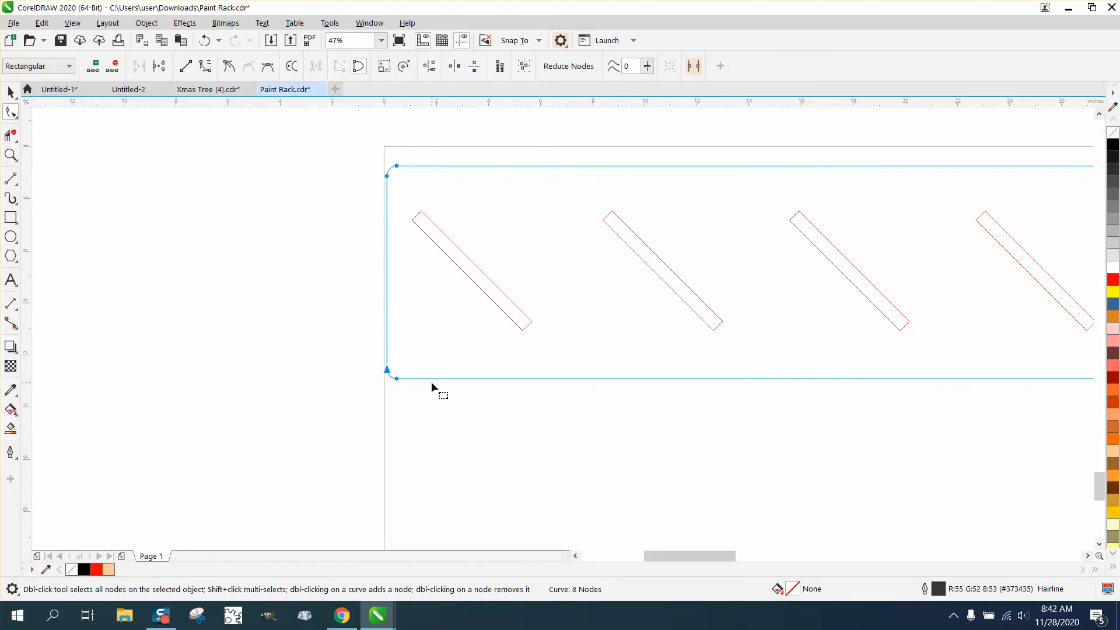
{"action": "key", "text": "Right"}
{"action": "key", "text": "Right"}
{"action": "key", "text": "Right"}
{"action": "key", "text": "Right"}
{"action": "key", "text": "Right"}
{"action": "scroll", "coordinate": [208, 296], "scroll_direction": "down", "scroll_amount": 6}
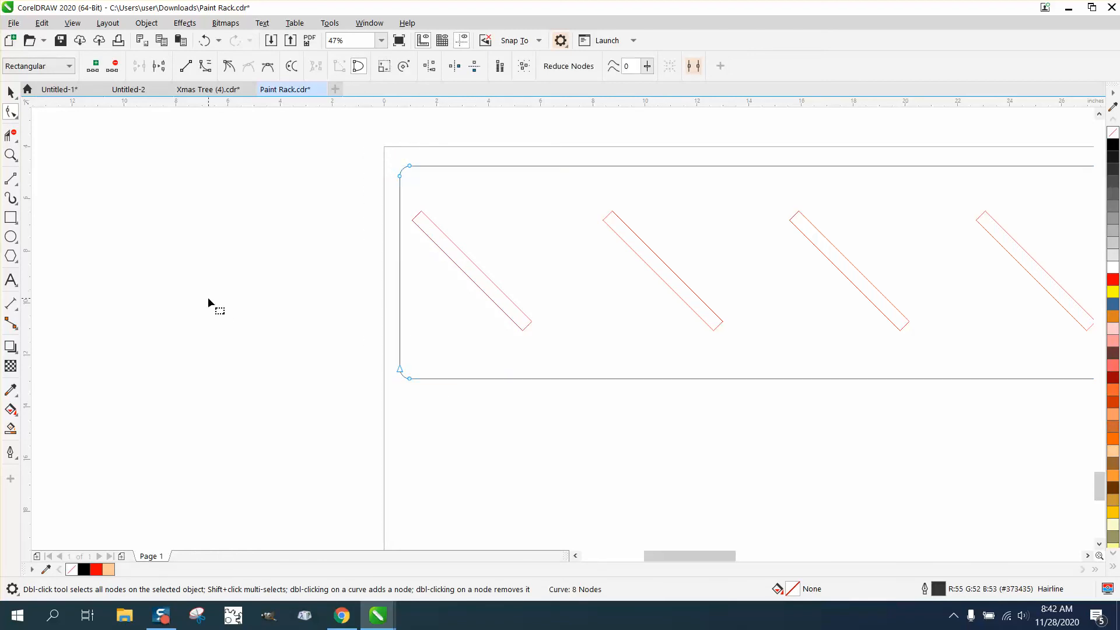
{"action": "left_click", "coordinate": [207, 296]}
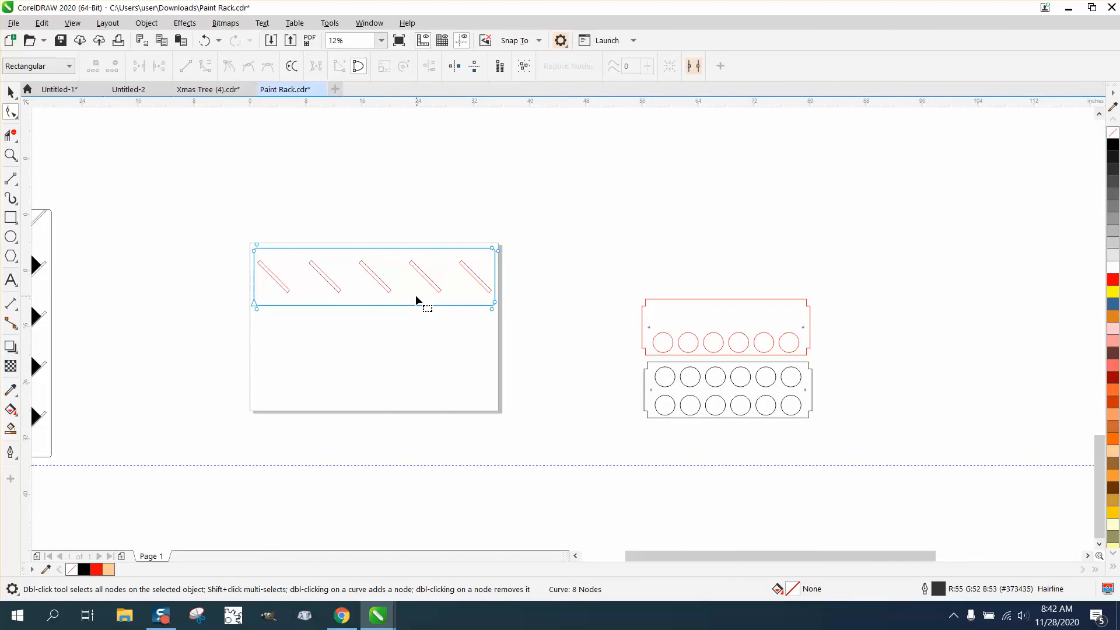
Step: Examine the reference photo of the finished paint rack above the shelf parts
{"action": "scroll", "coordinate": [422, 286], "scroll_direction": "down", "scroll_amount": 3}
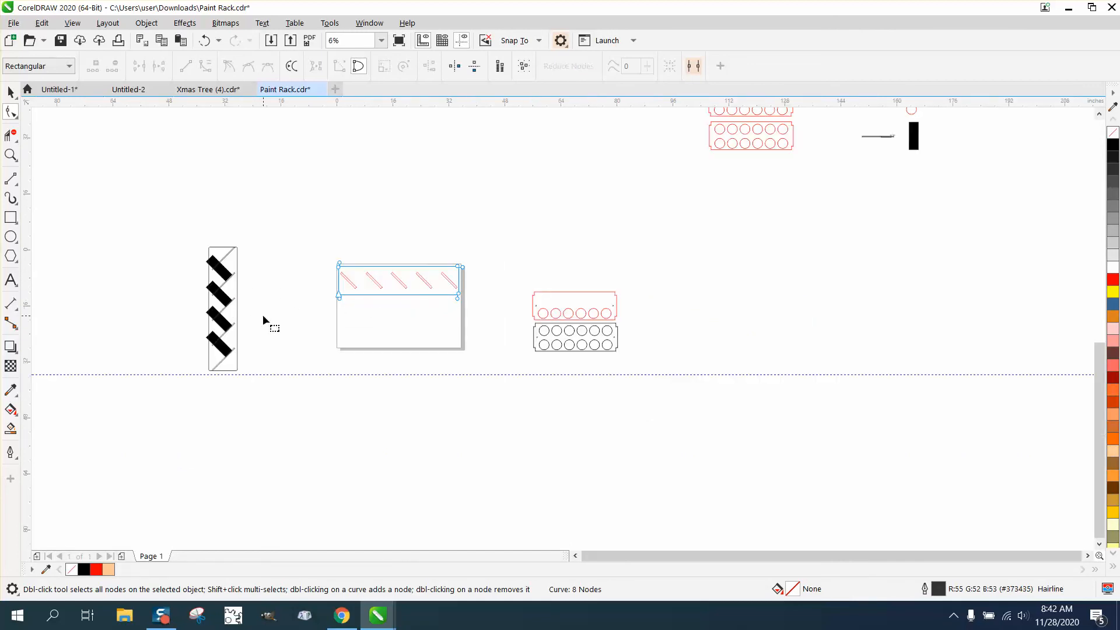
{"action": "scroll", "coordinate": [262, 318], "scroll_direction": "down", "scroll_amount": 2}
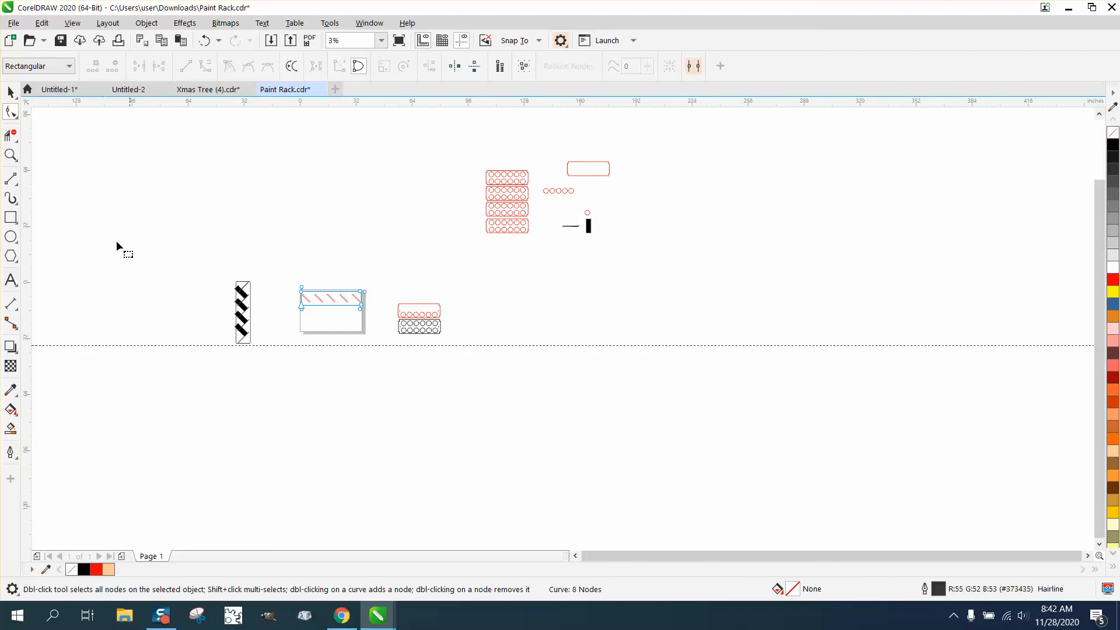
{"action": "left_click", "coordinate": [10, 155]}
{"action": "scroll", "coordinate": [460, 290], "scroll_direction": "down", "scroll_amount": 2}
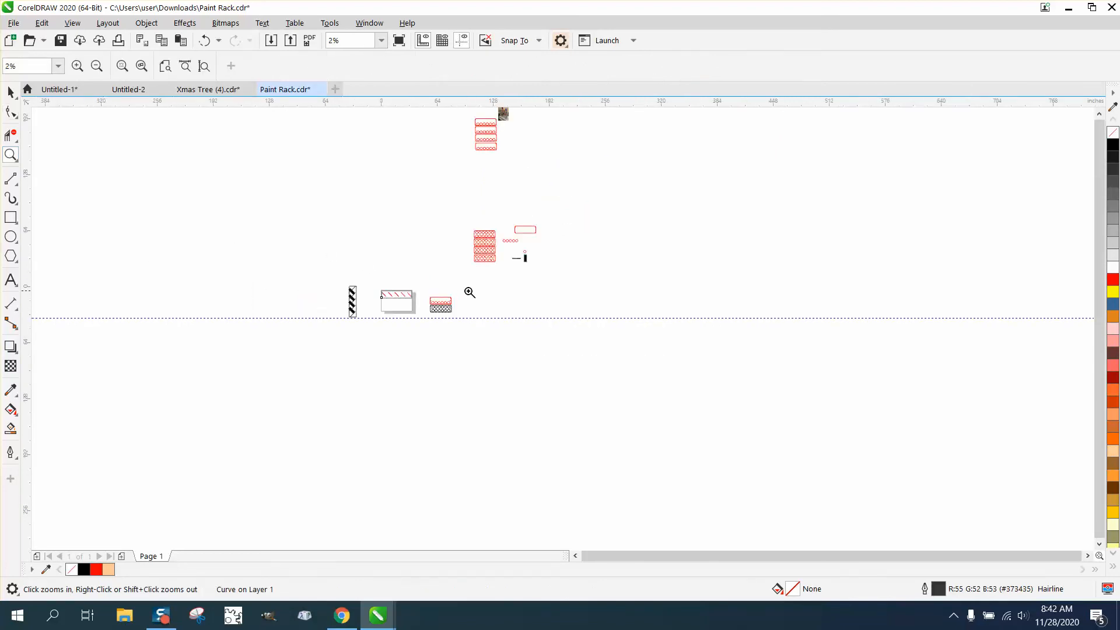
{"action": "left_click_drag", "start_coordinate": [620, 174], "coordinate": [654, 197]}
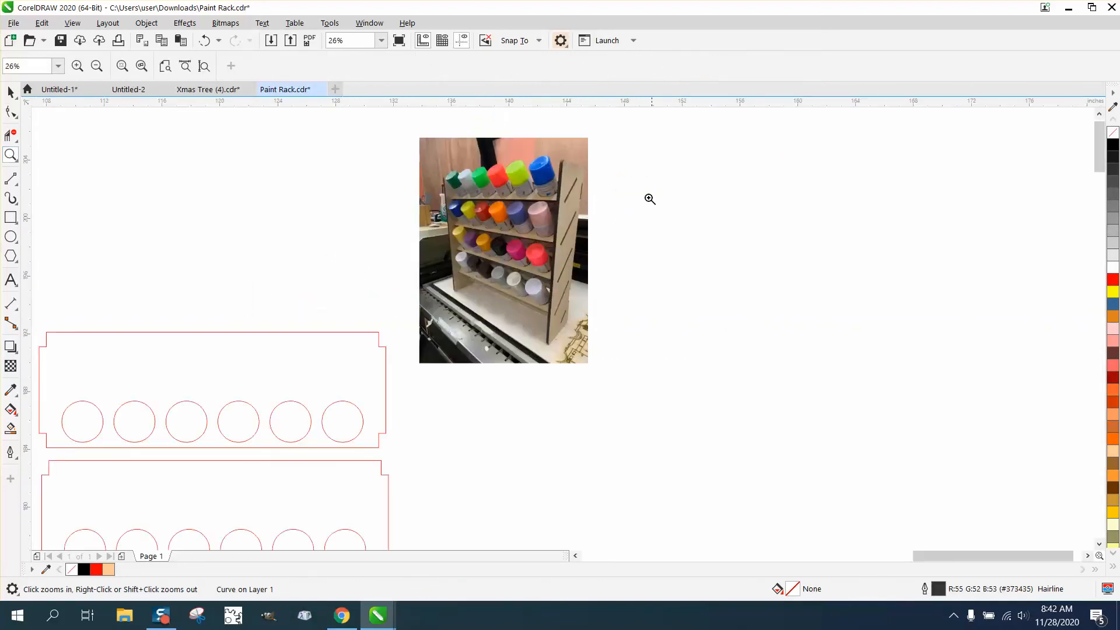